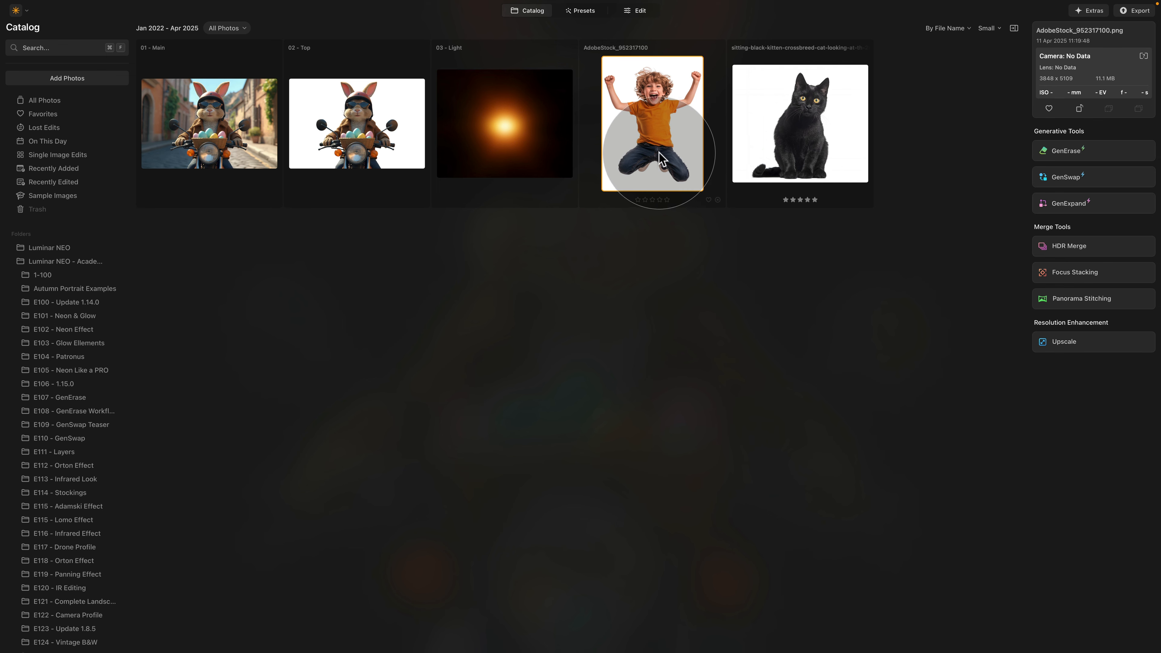
Open 01 - Main.jpg from the catalog for editing
click(809, 120)
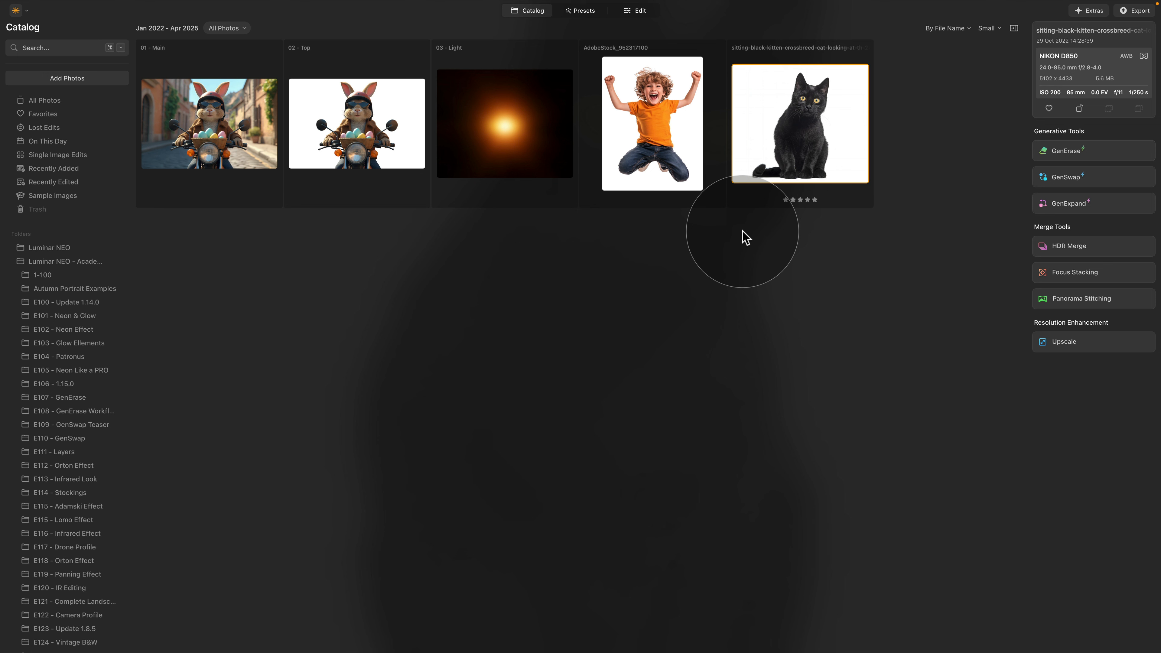
click(251, 134)
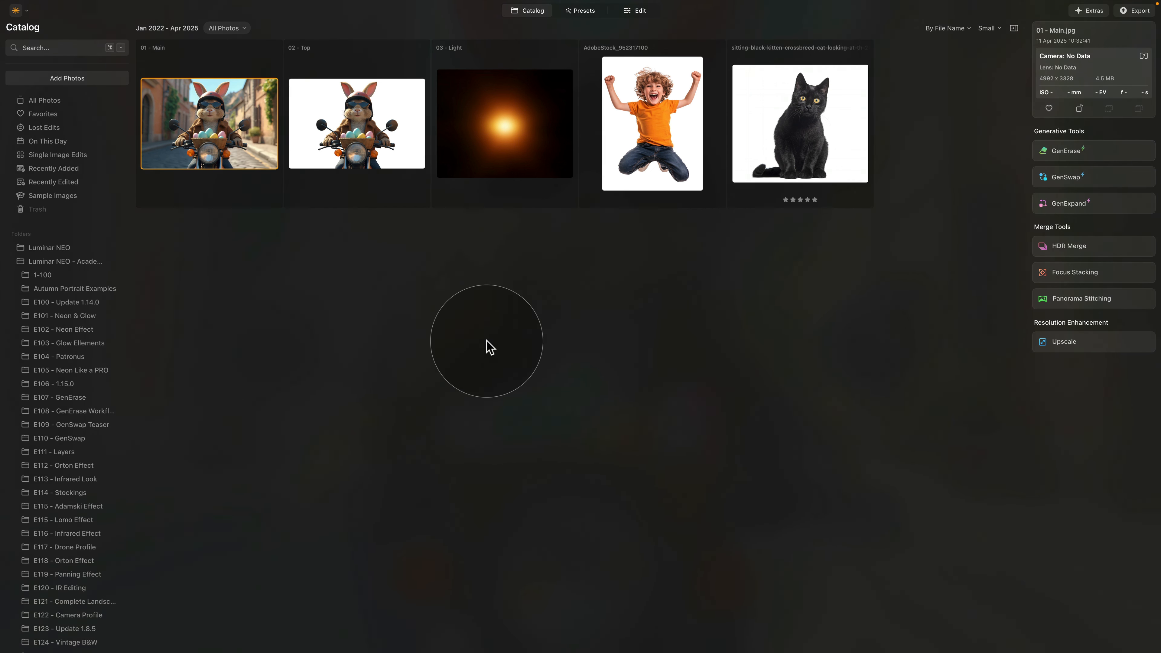
click(641, 12)
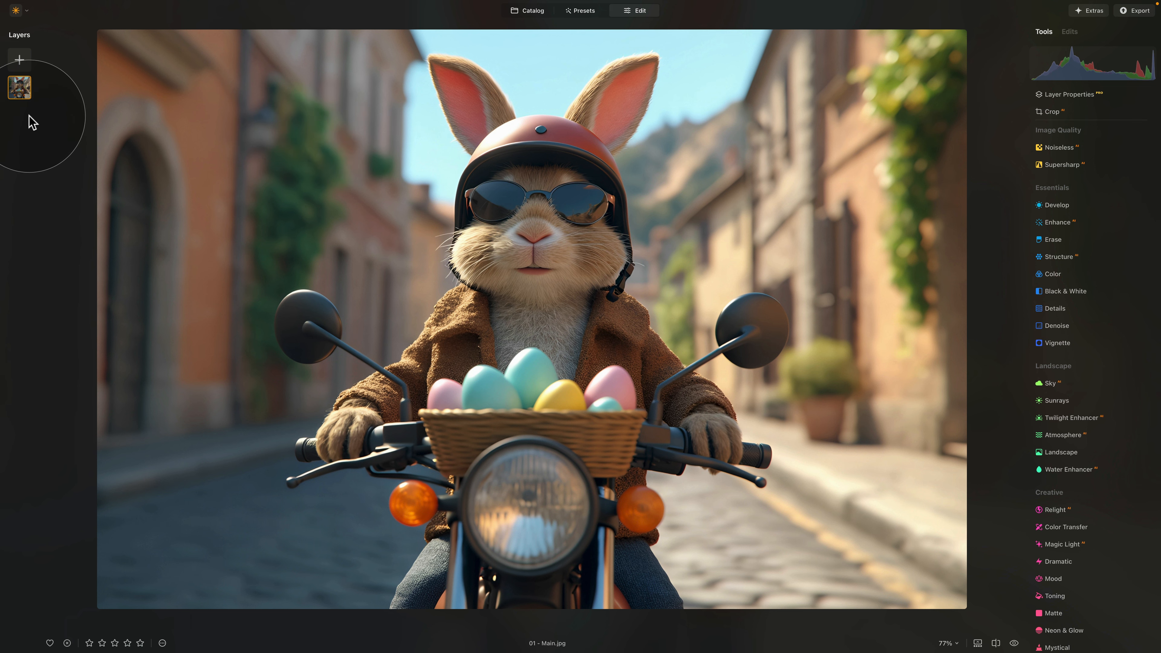
Load 02 - Top.png from the E157 - Bunny folder into the layer image library
click(20, 54)
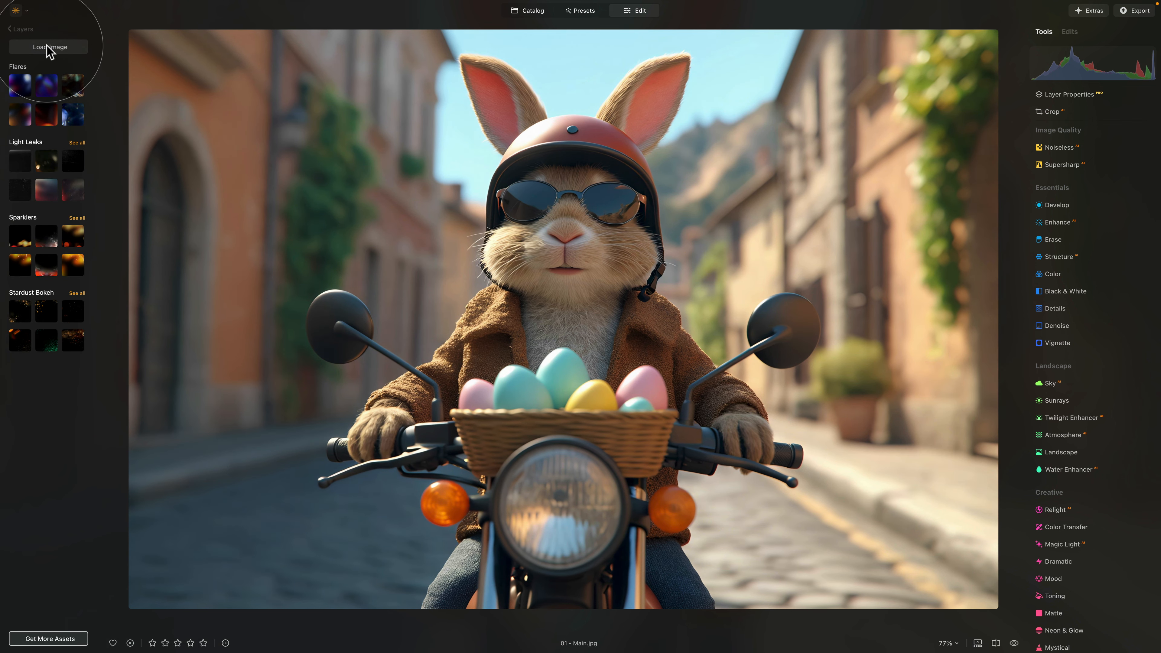
click(49, 47)
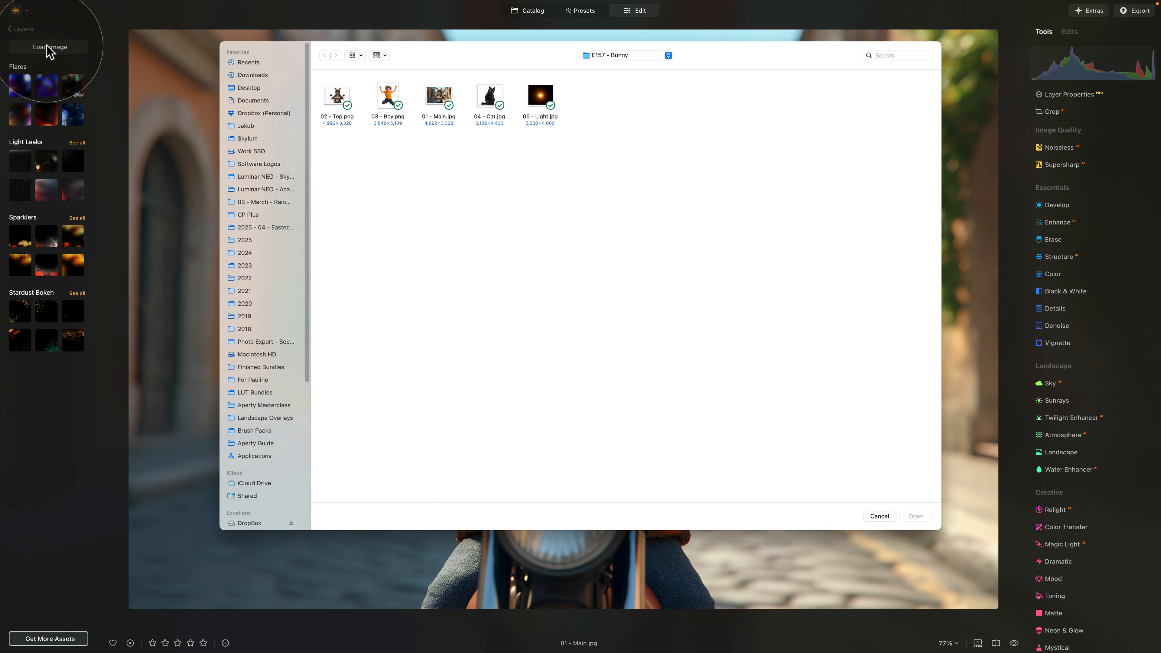
click(541, 151)
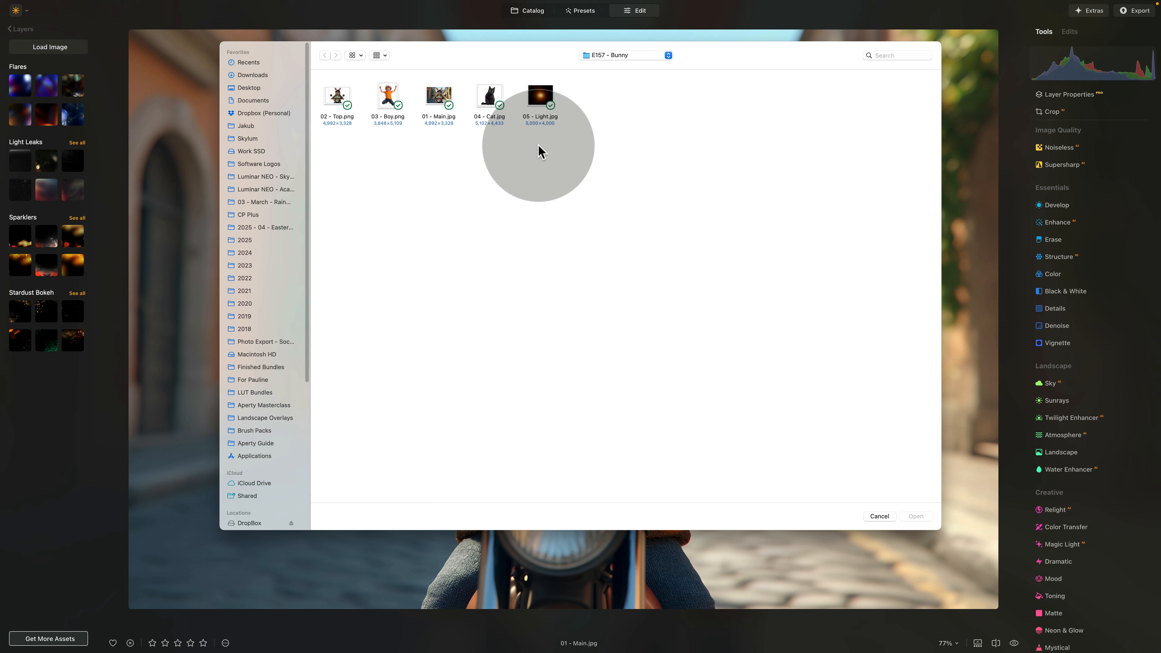
click(338, 97)
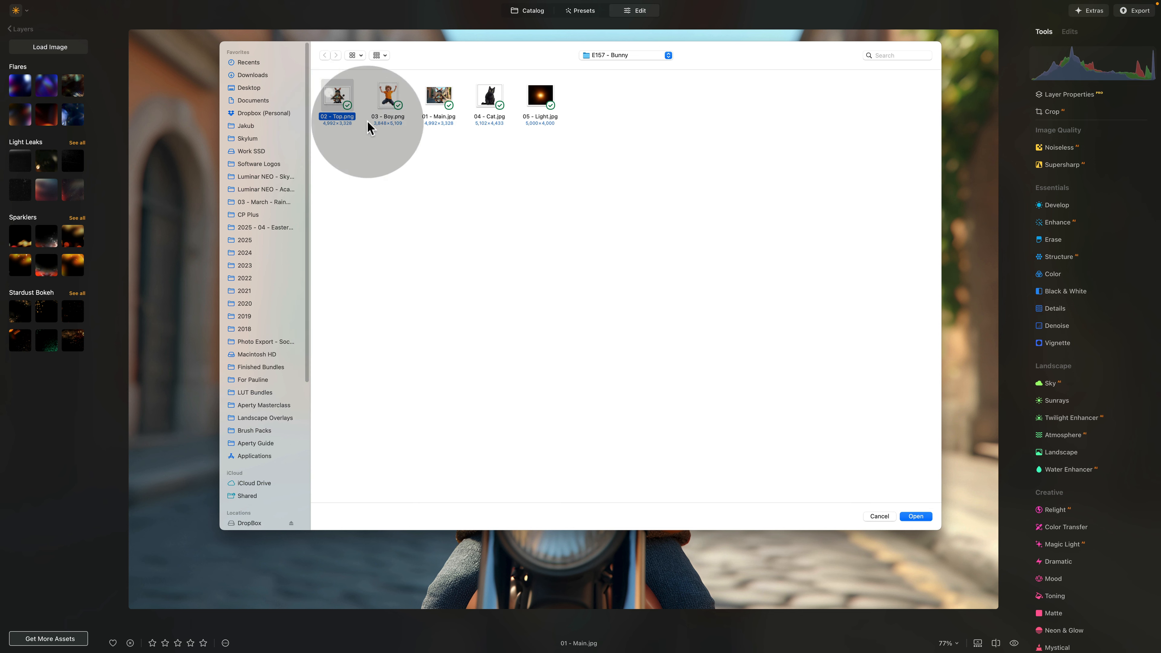
click(916, 517)
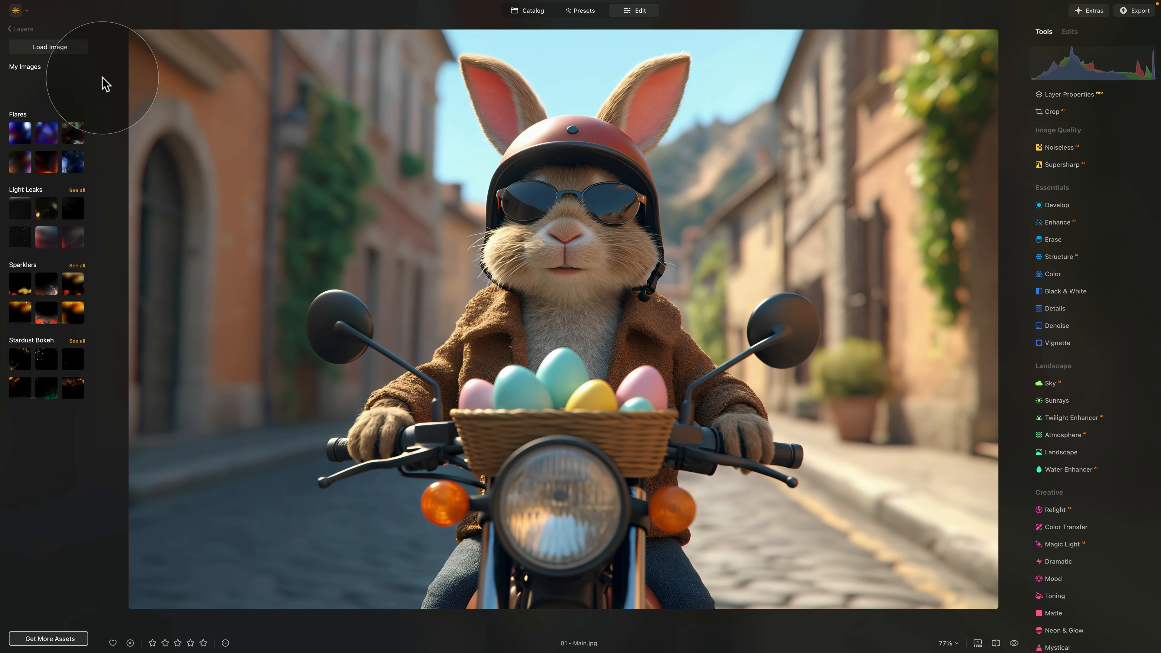
Load 03 - Boy.png, 04 - Cat.jpg and 05 - Light.jpg into the layer image library
click(73, 47)
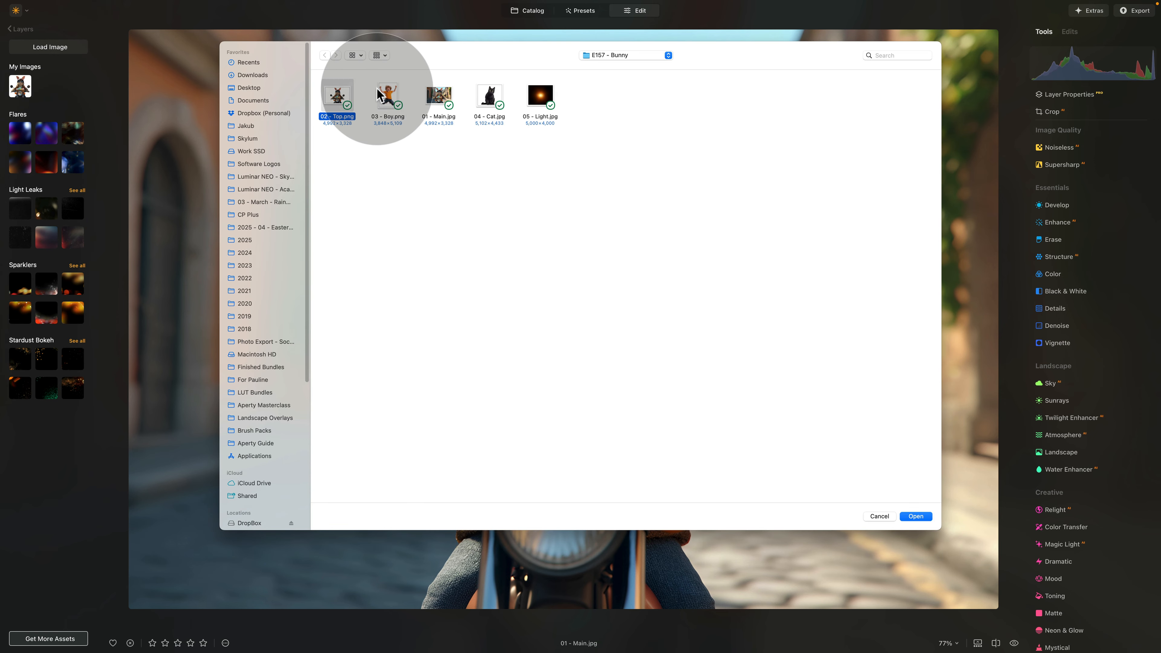
click(387, 97)
click(916, 517)
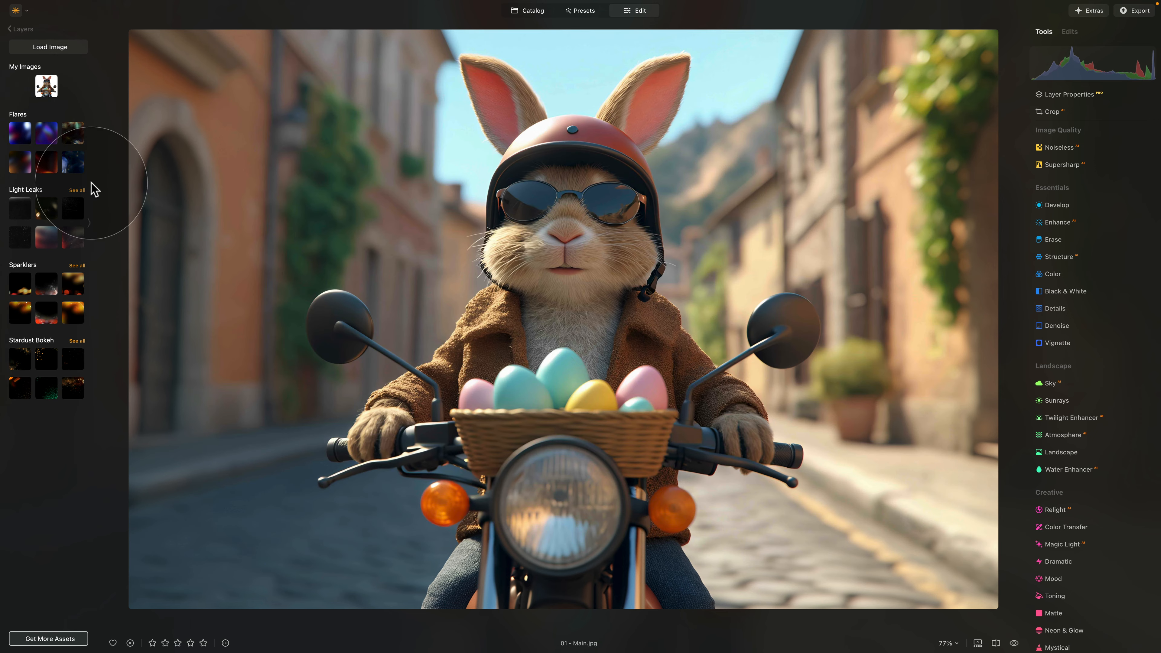
click(72, 46)
click(484, 94)
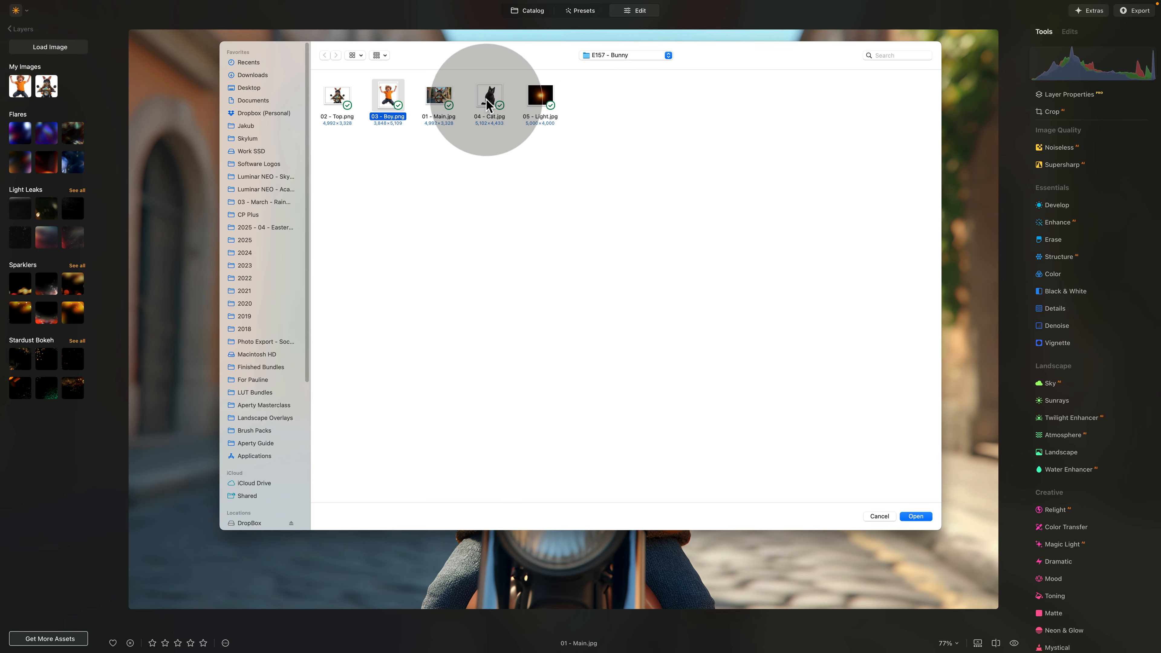
click(918, 517)
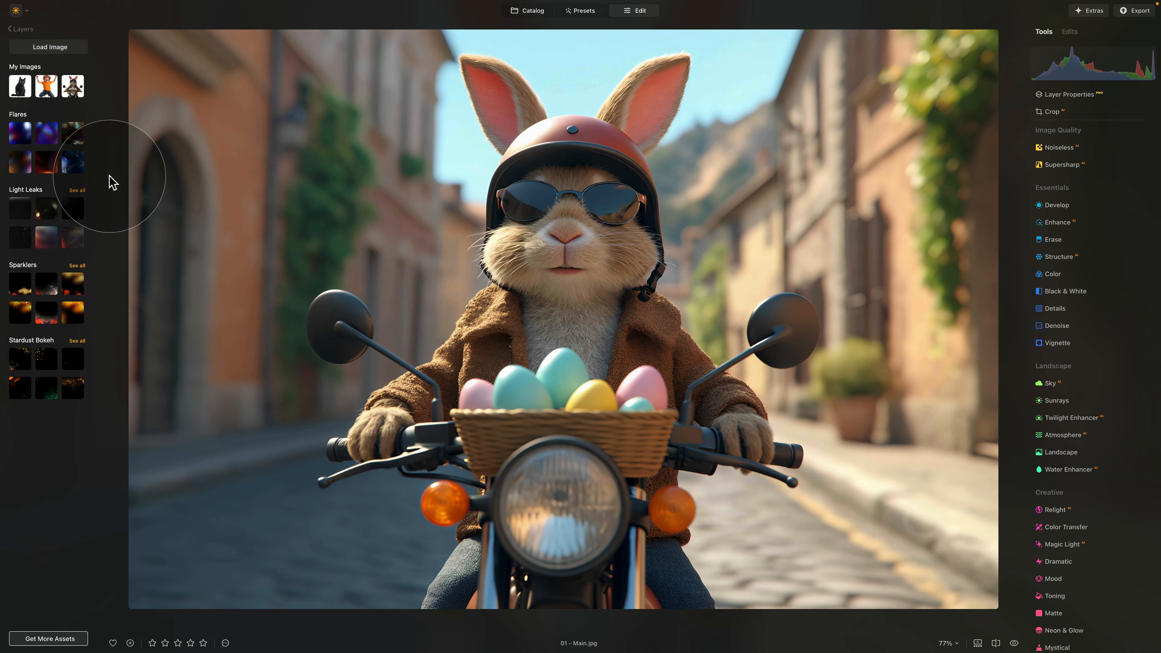
click(64, 49)
click(540, 95)
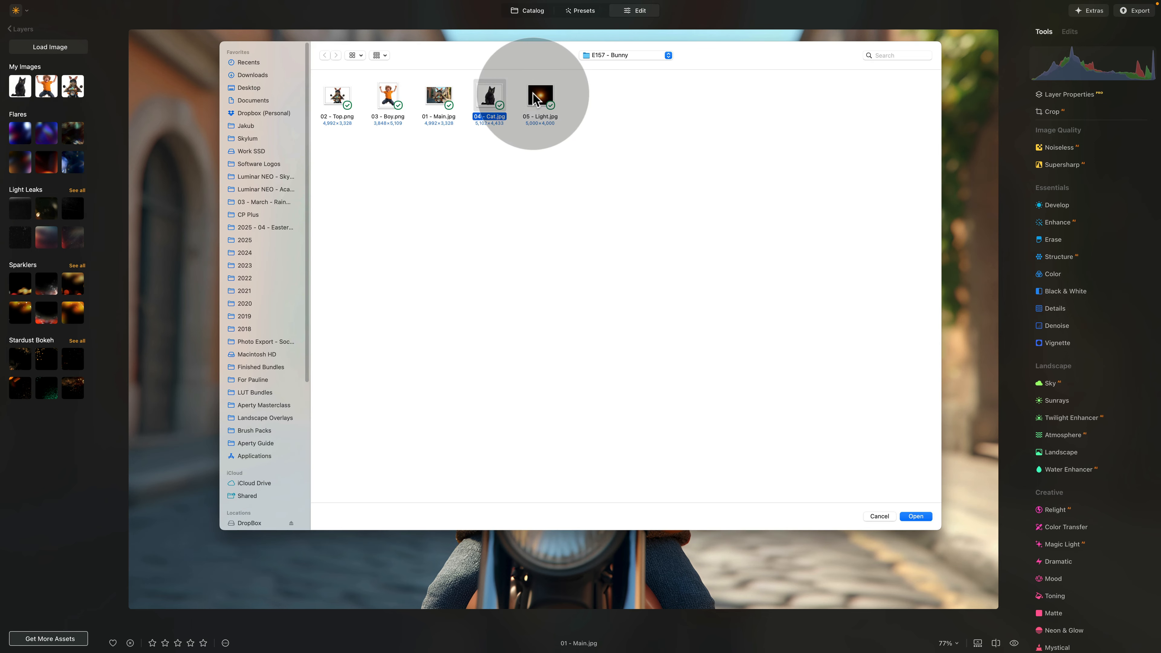
click(917, 517)
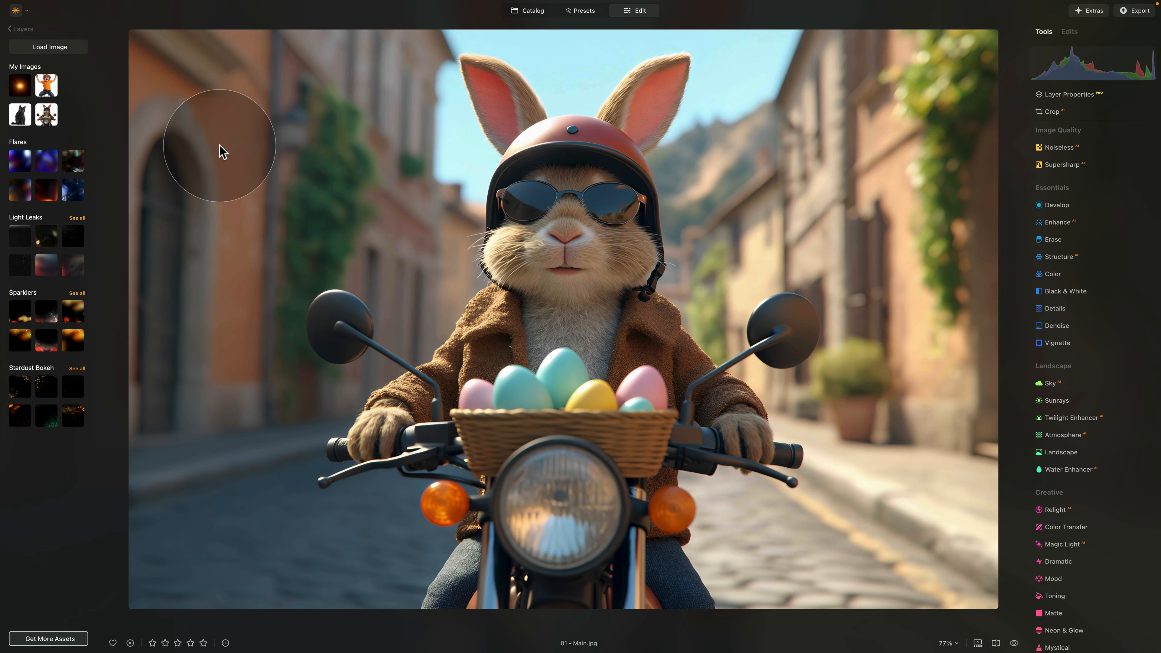
Add the 02 - Top.png bunny cutout as a new layer above the main photo and keep that layer selected
click(47, 115)
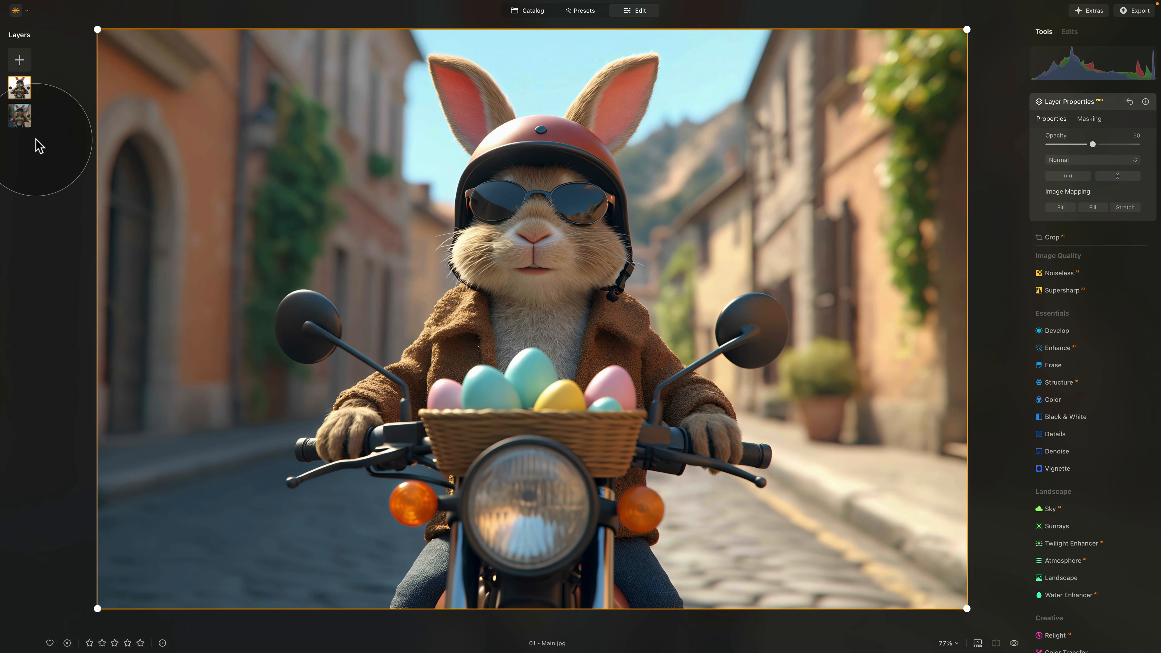
click(24, 117)
click(29, 90)
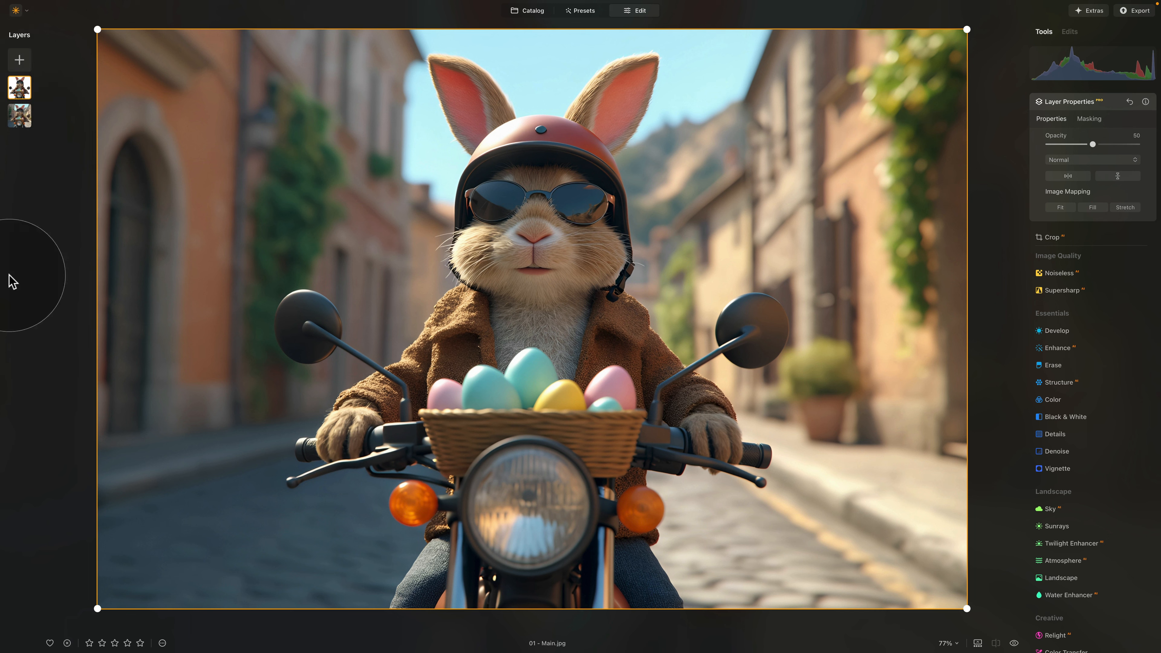
Add 03 - Boy.png as a new top layer and set its image mapping to Fit
click(25, 65)
click(46, 85)
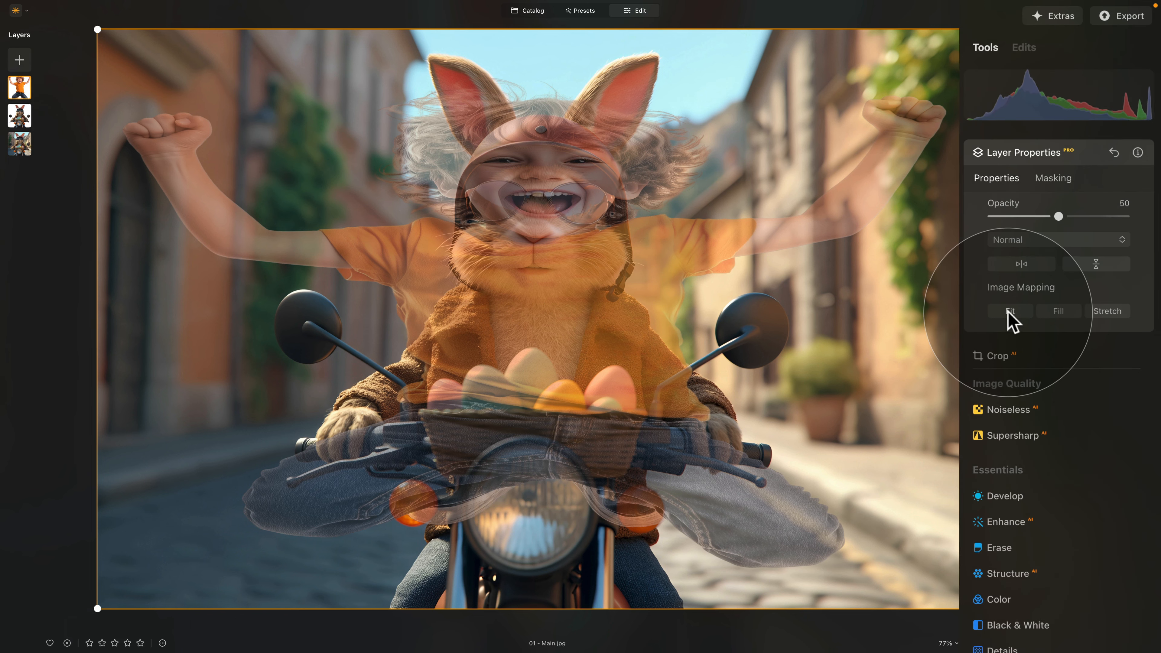
click(1059, 207)
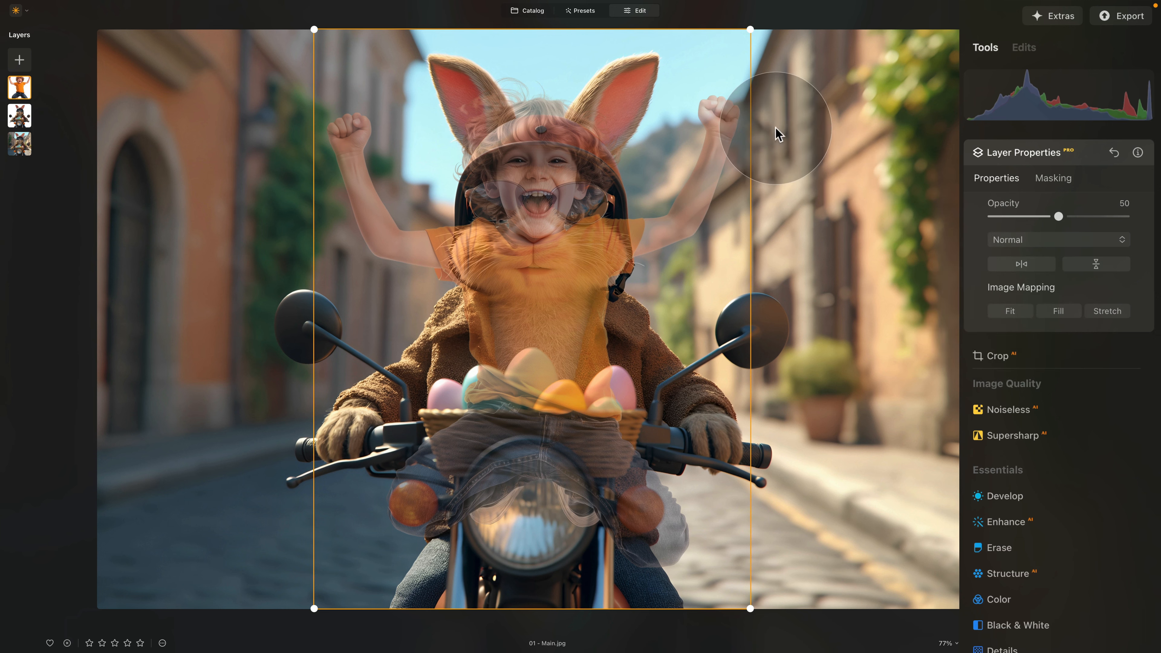
Set the boy layer's opacity to 100 and place the boy left of centre, partly overlapping the bunny
drag(591, 161, 403, 184)
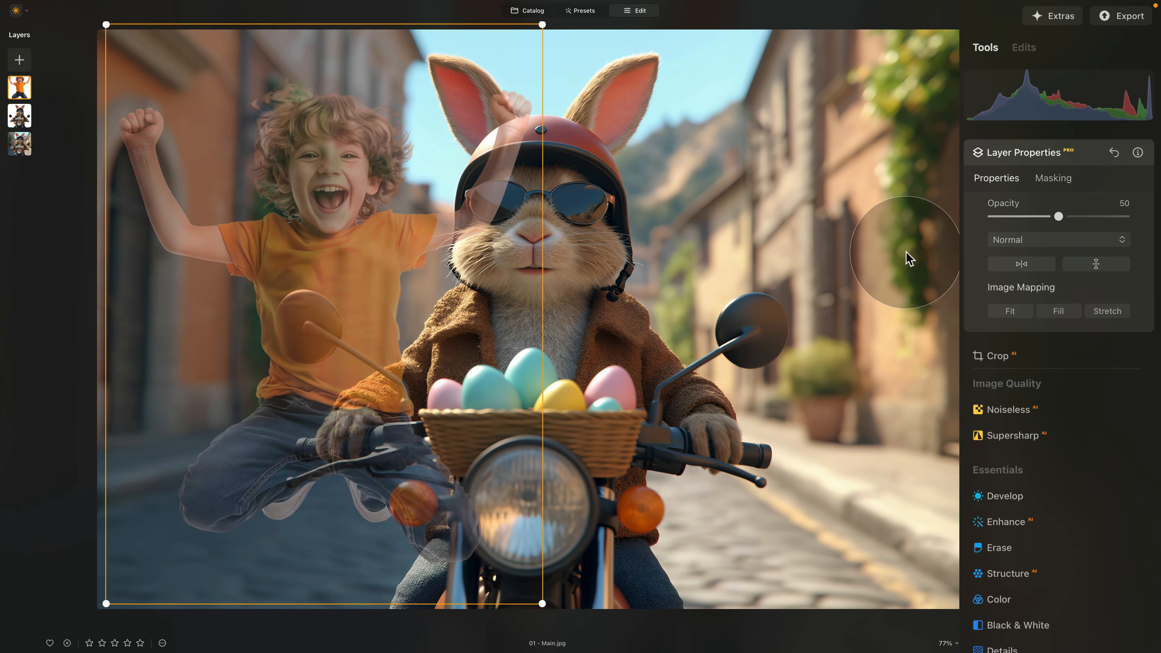
drag(1059, 217, 1124, 217)
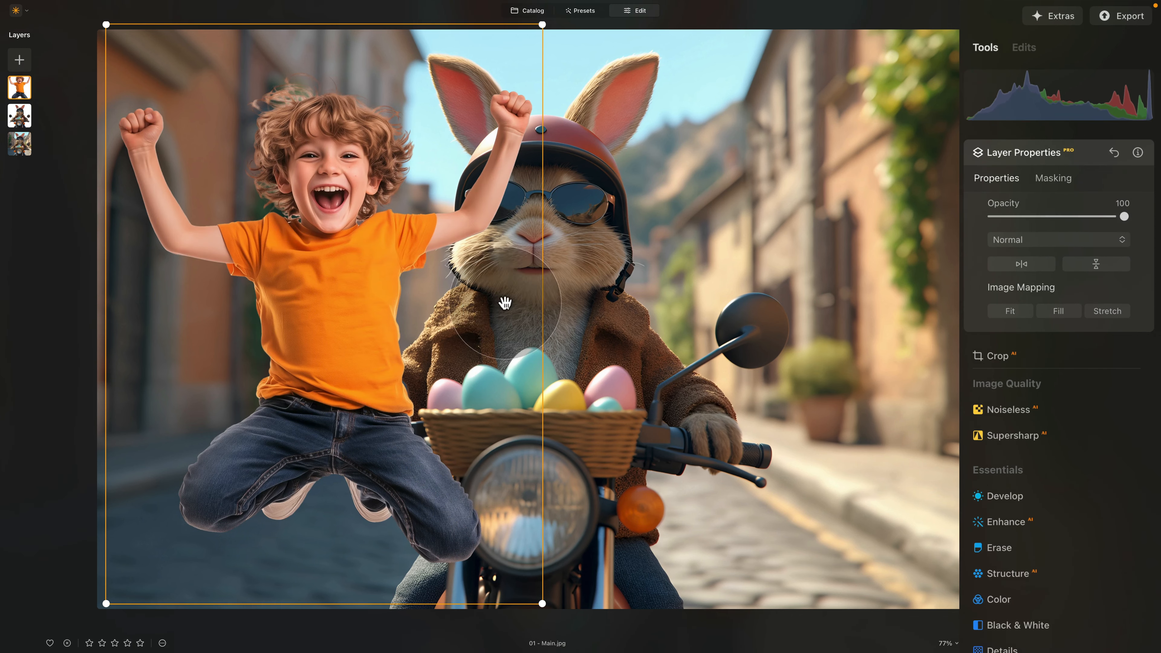
drag(334, 357, 410, 366)
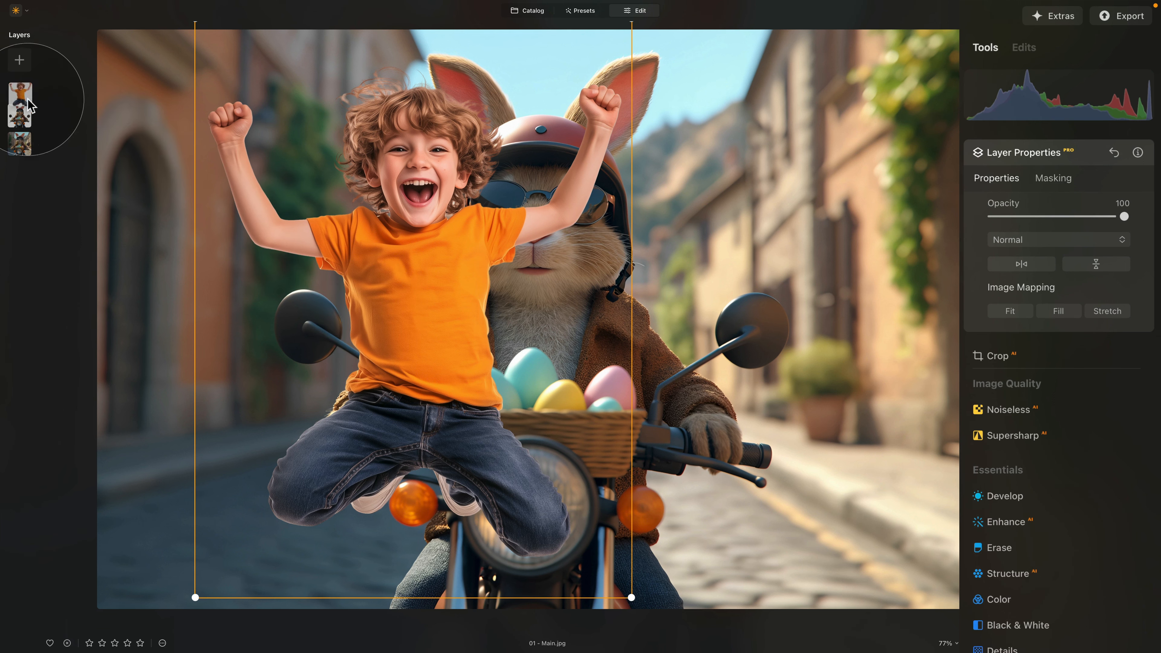
Reorder the layers so the bunny cutout sits above the boy, and set the cutout's opacity to 100
click(27, 119)
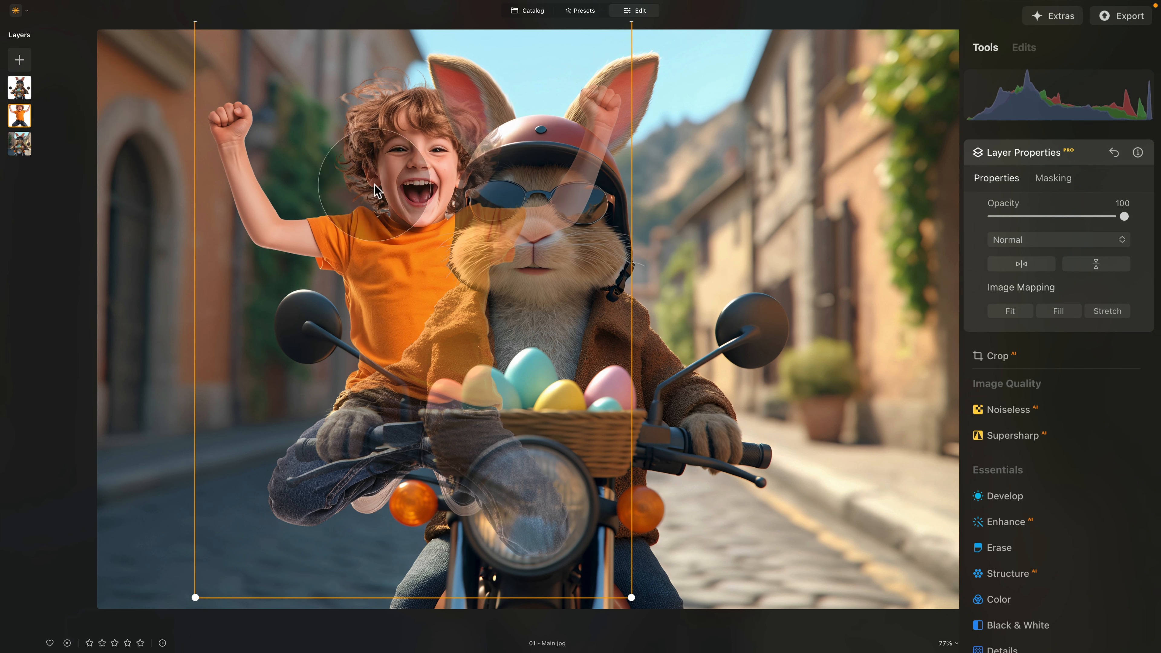
click(29, 94)
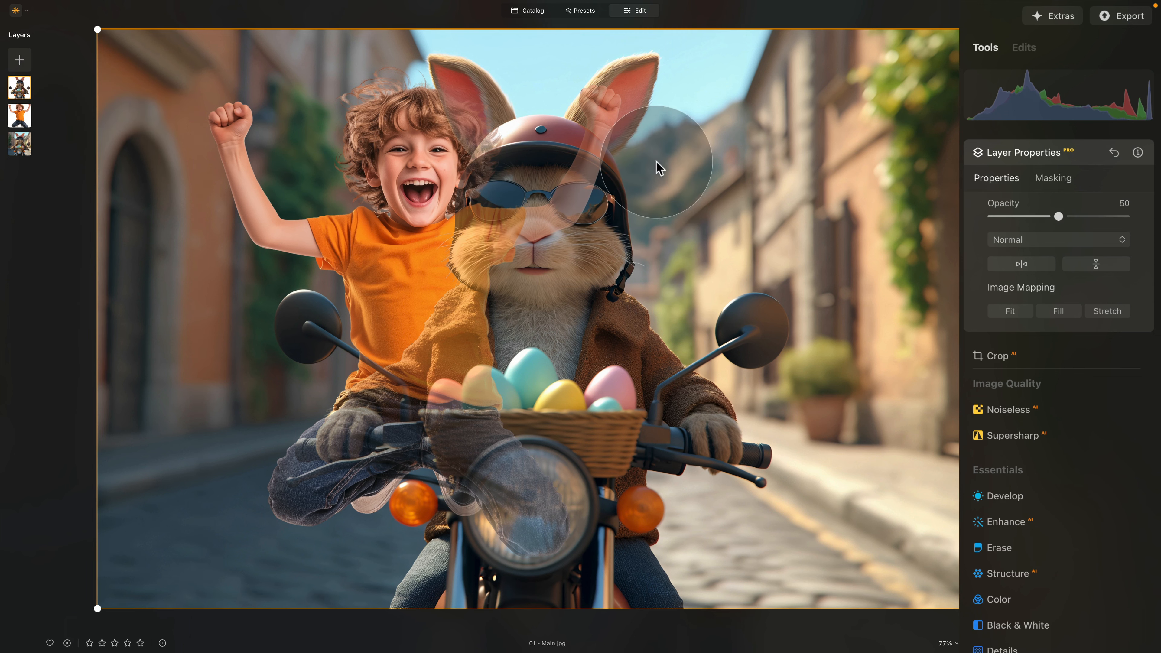
drag(1070, 215, 1124, 216)
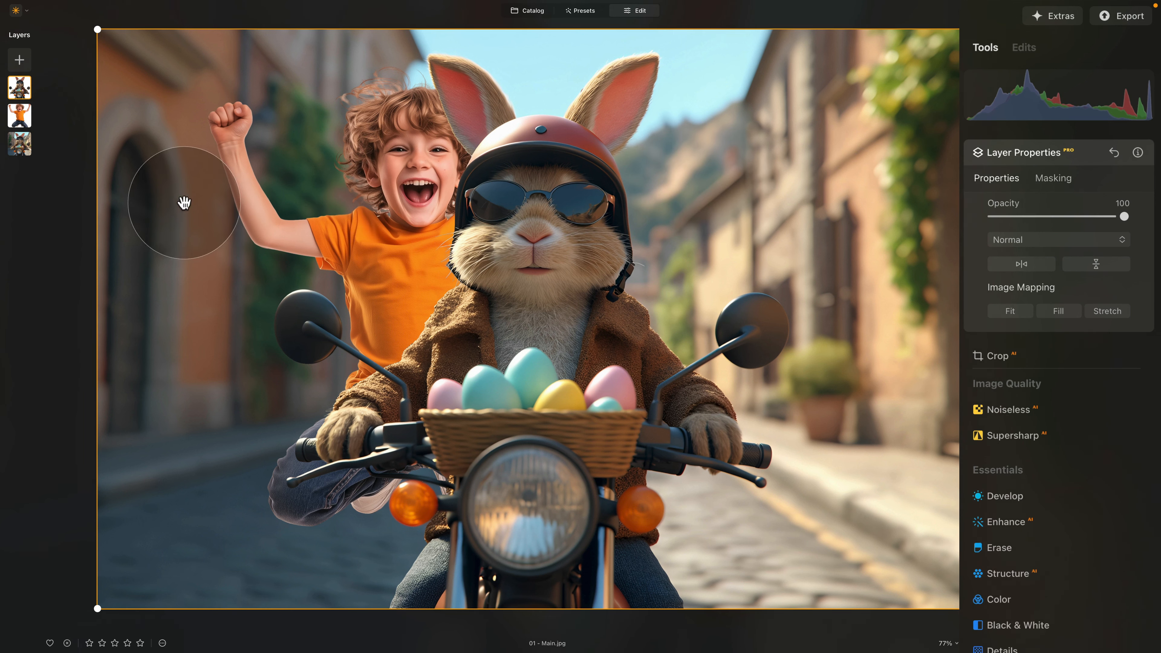
Scale the boy layer down, tilt it slightly counter-clockwise and place it beside the bunny's left-hand mirror
click(22, 117)
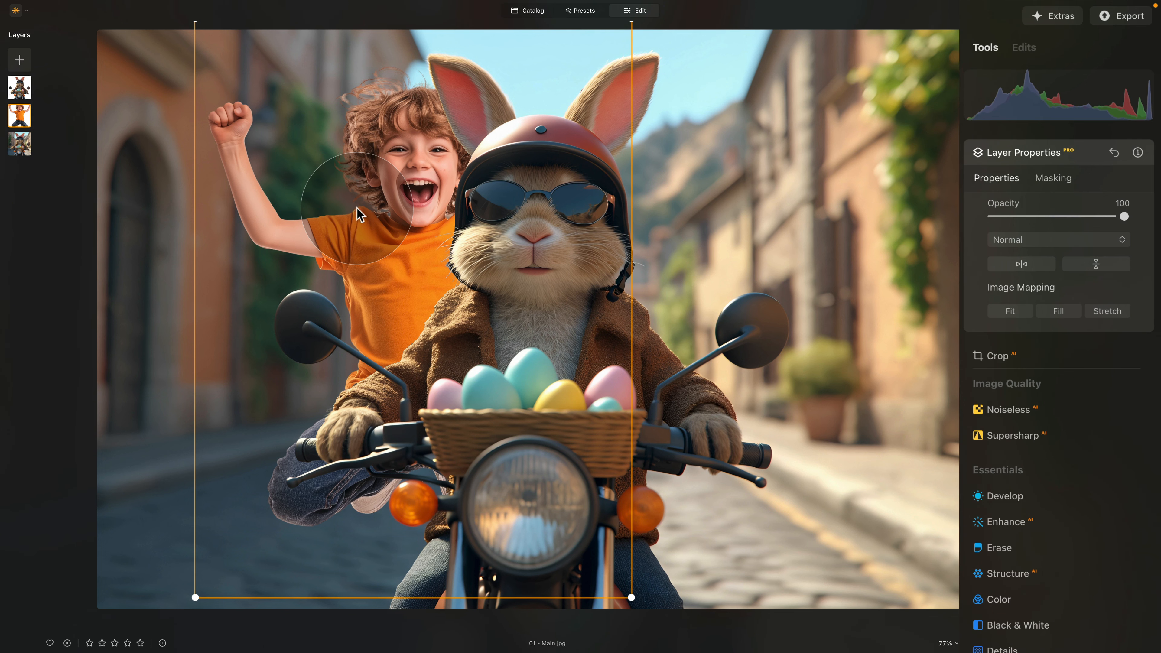
drag(347, 128, 360, 156)
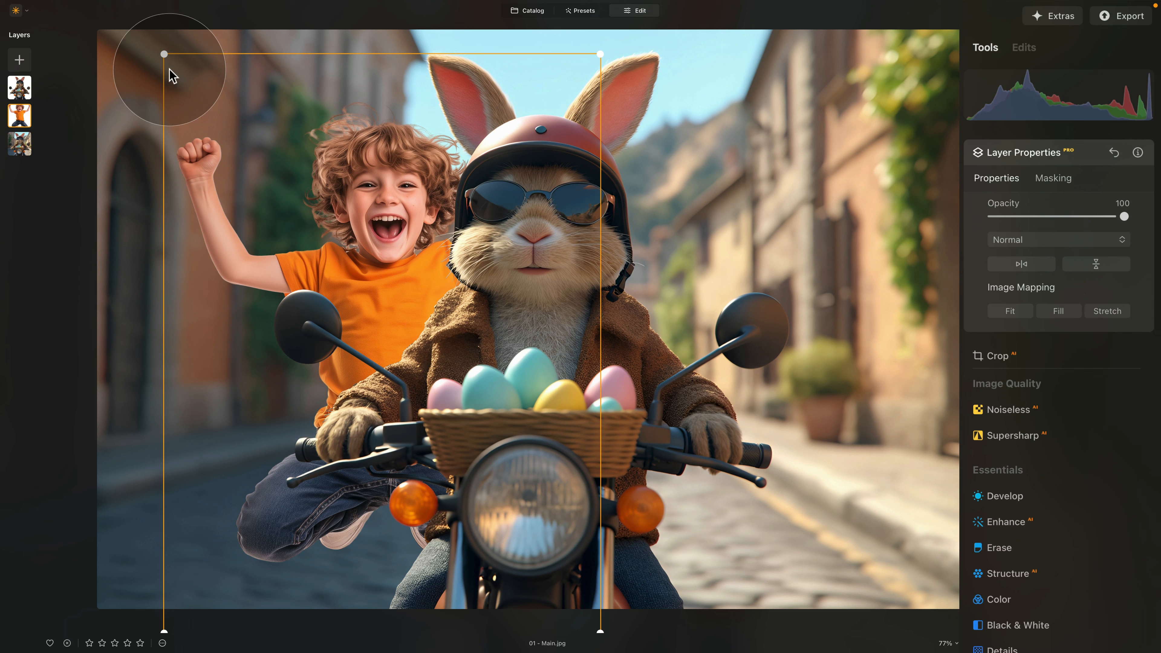
drag(165, 54, 252, 121)
drag(400, 248, 344, 151)
drag(615, 154, 590, 76)
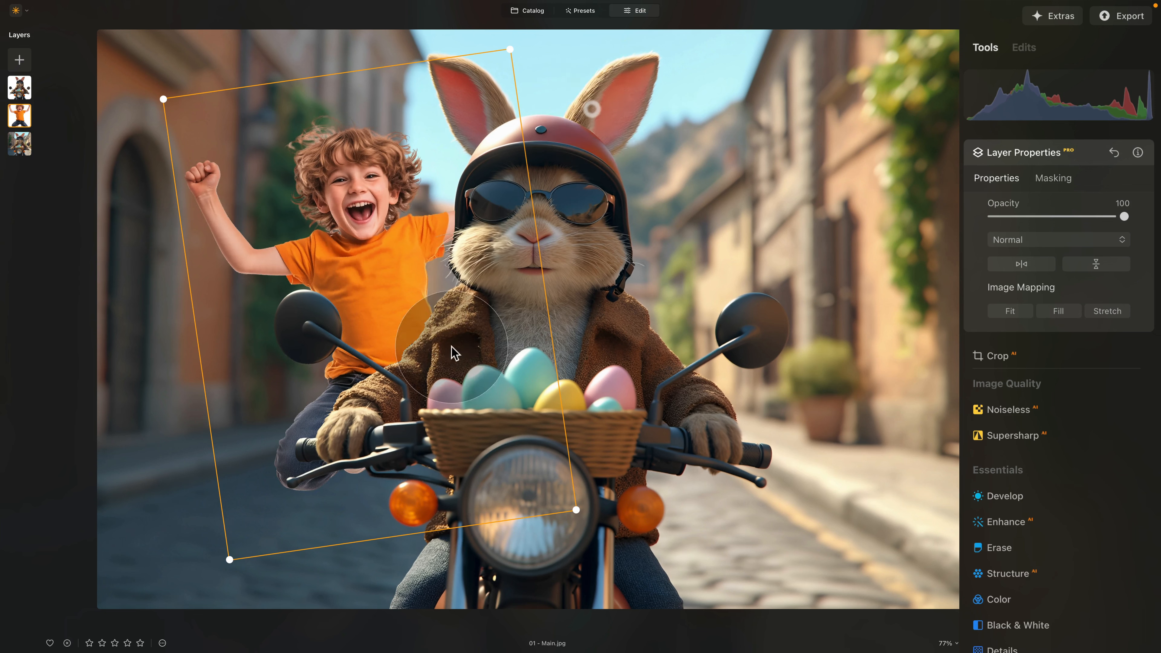
Tuck the boy behind the bunny's shoulder, enlarging and tilting him further counter-clockwise so his face peeks out, and select the bunny cutout layer
drag(380, 219, 430, 292)
drag(669, 233, 667, 222)
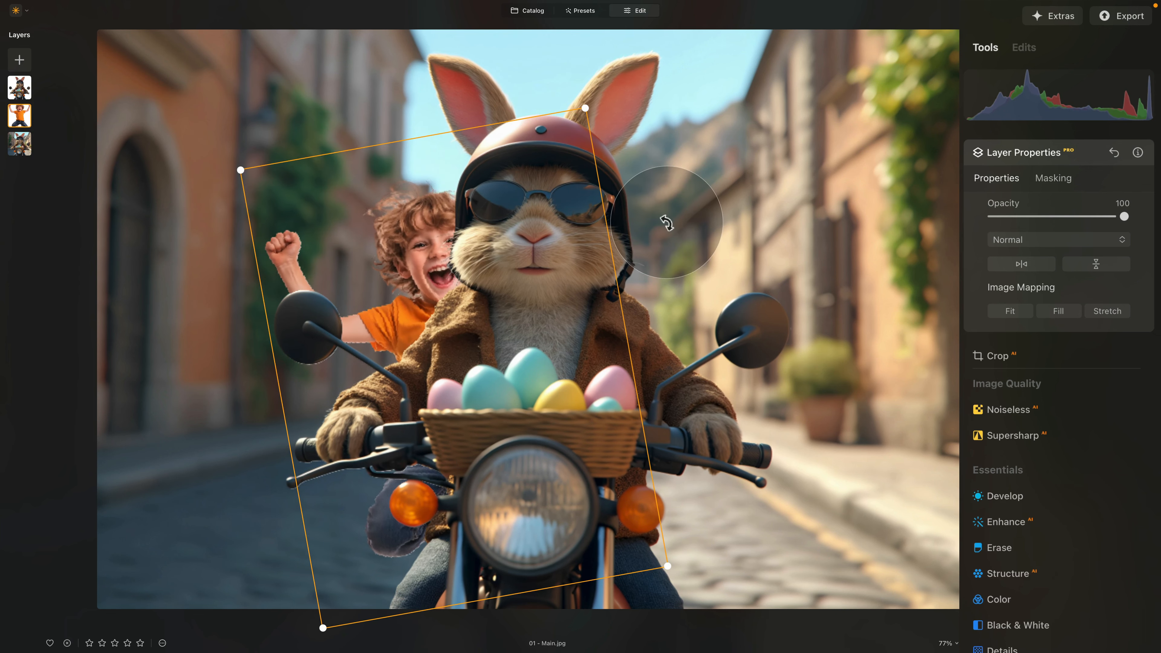
drag(239, 165, 198, 130)
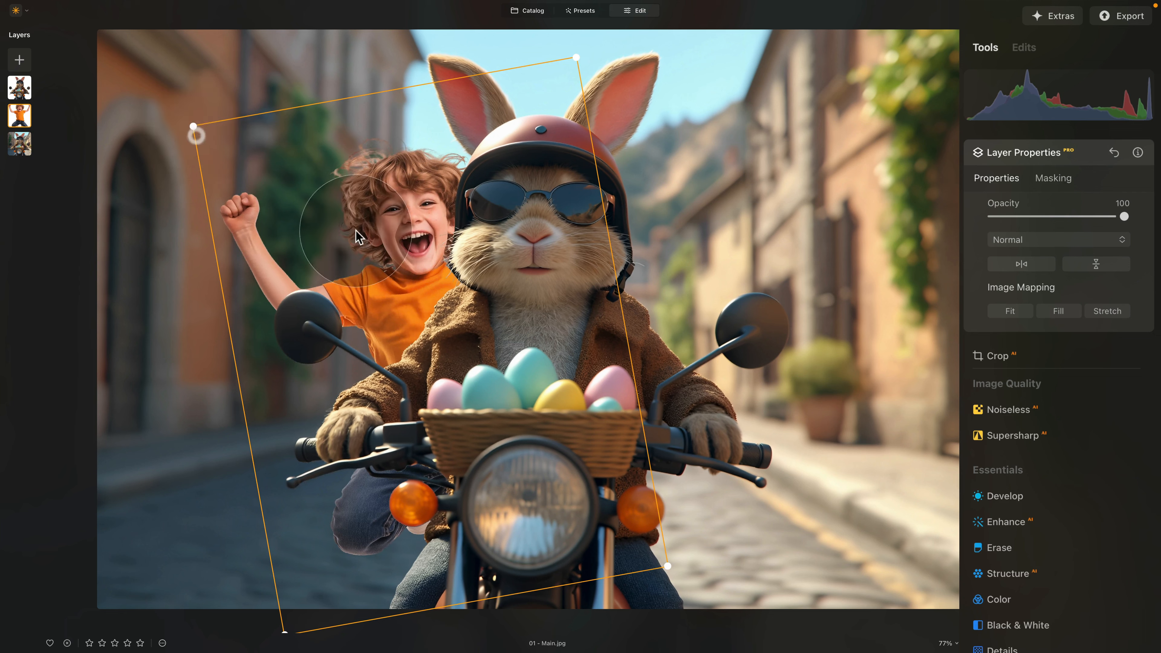
drag(372, 225, 385, 233)
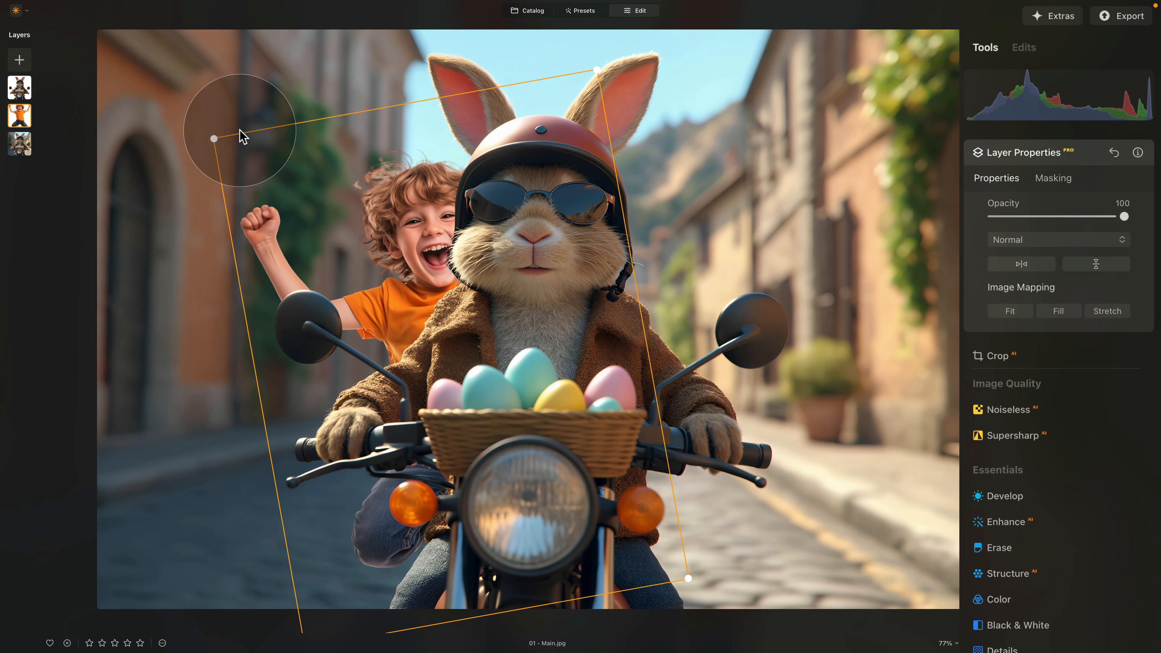
drag(215, 139, 189, 117)
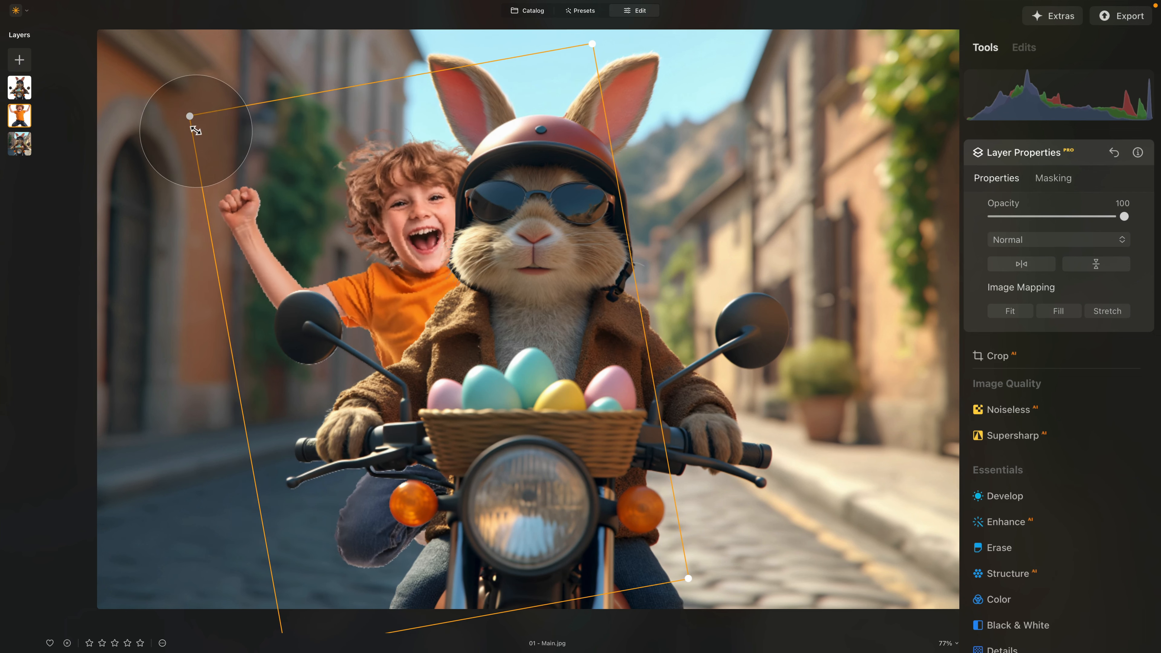
mouse_move(711, 250)
mouse_down()
mouse_move(710, 238)
mouse_move(701, 247)
mouse_up()
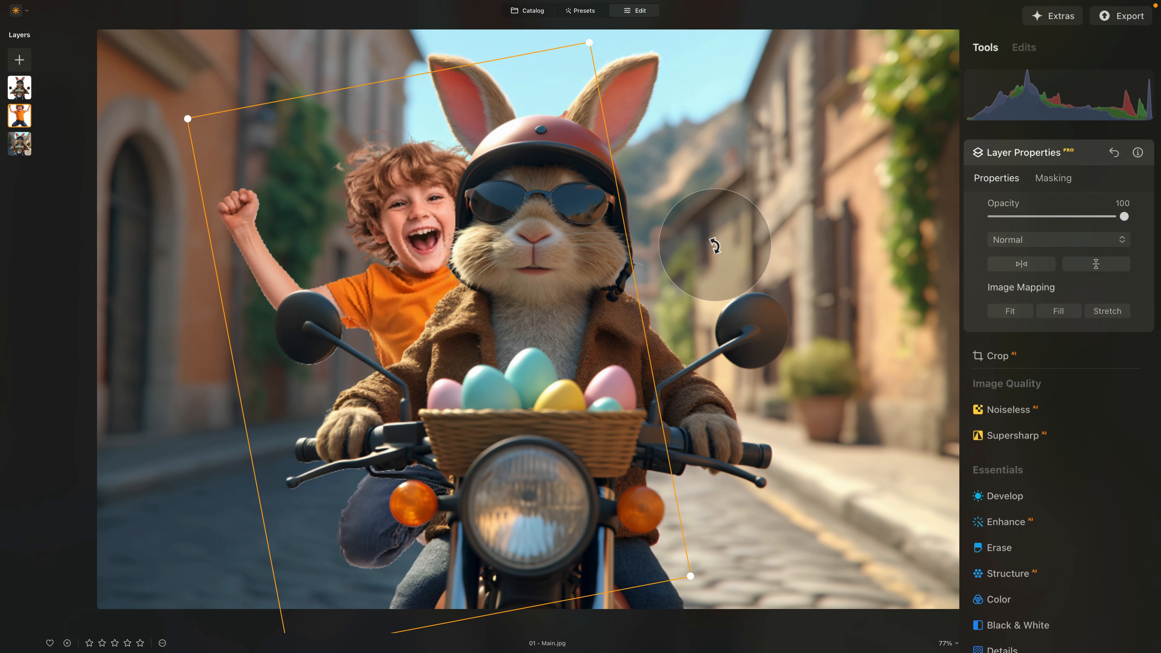
mouse_move(425, 229)
mouse_down()
mouse_move(440, 231)
mouse_move(424, 228)
mouse_up()
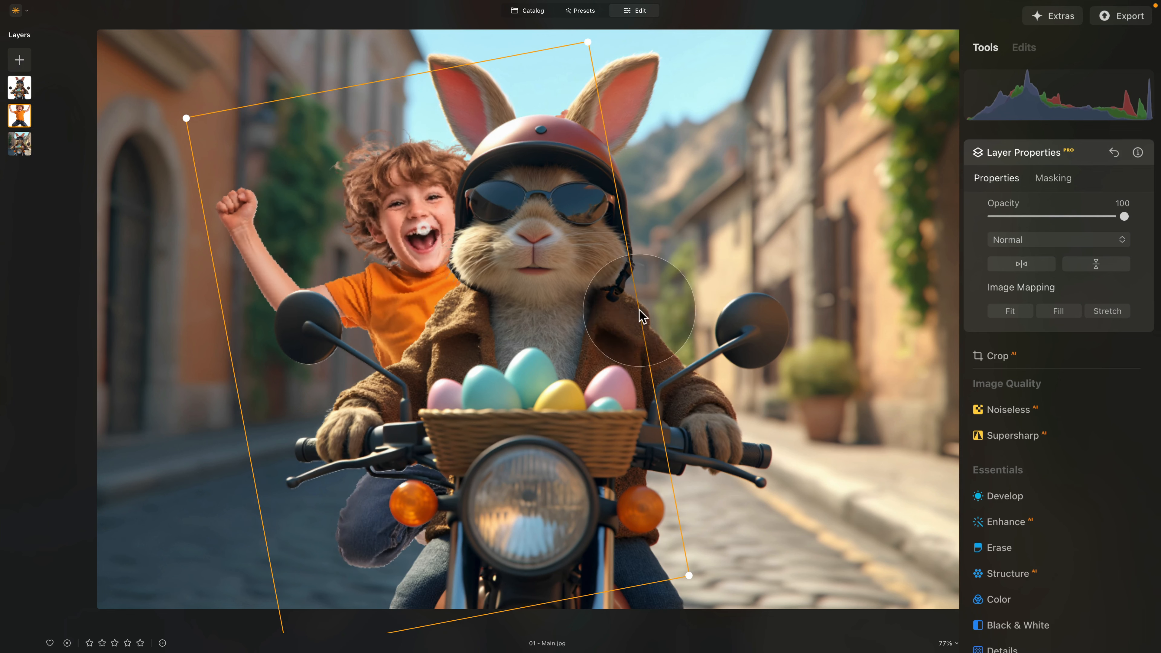
drag(681, 315, 671, 299)
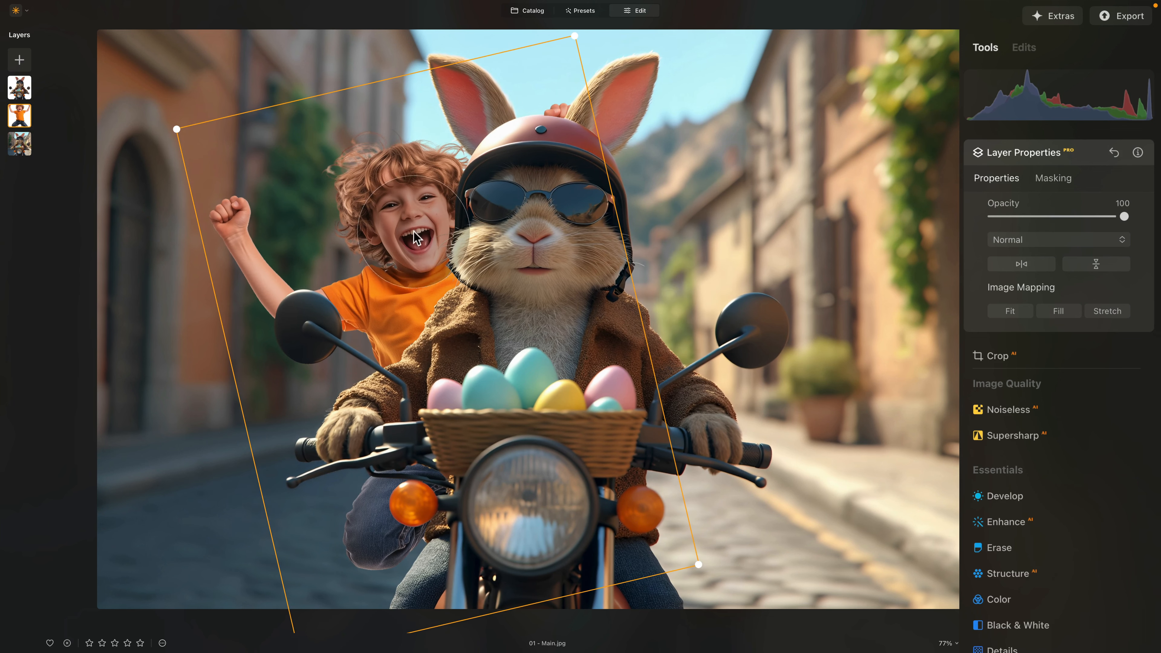
click(467, 370)
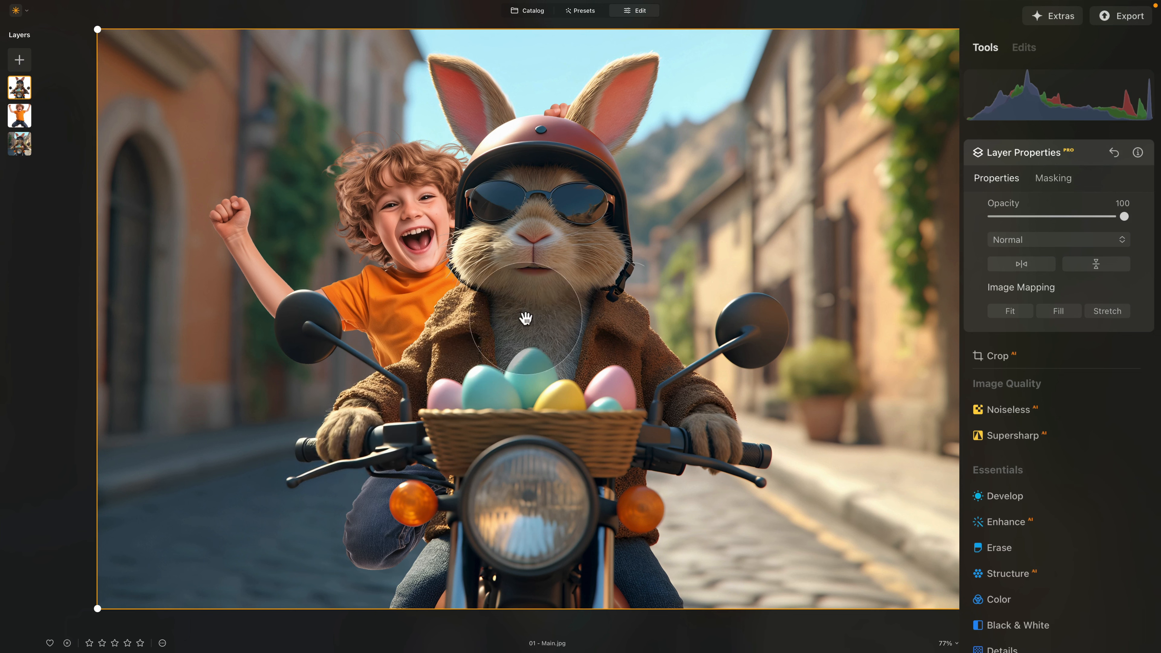
Flip the boy layer horizontally and place him back behind the bunny's shoulder, beside the helmet
drag(397, 252, 299, 187)
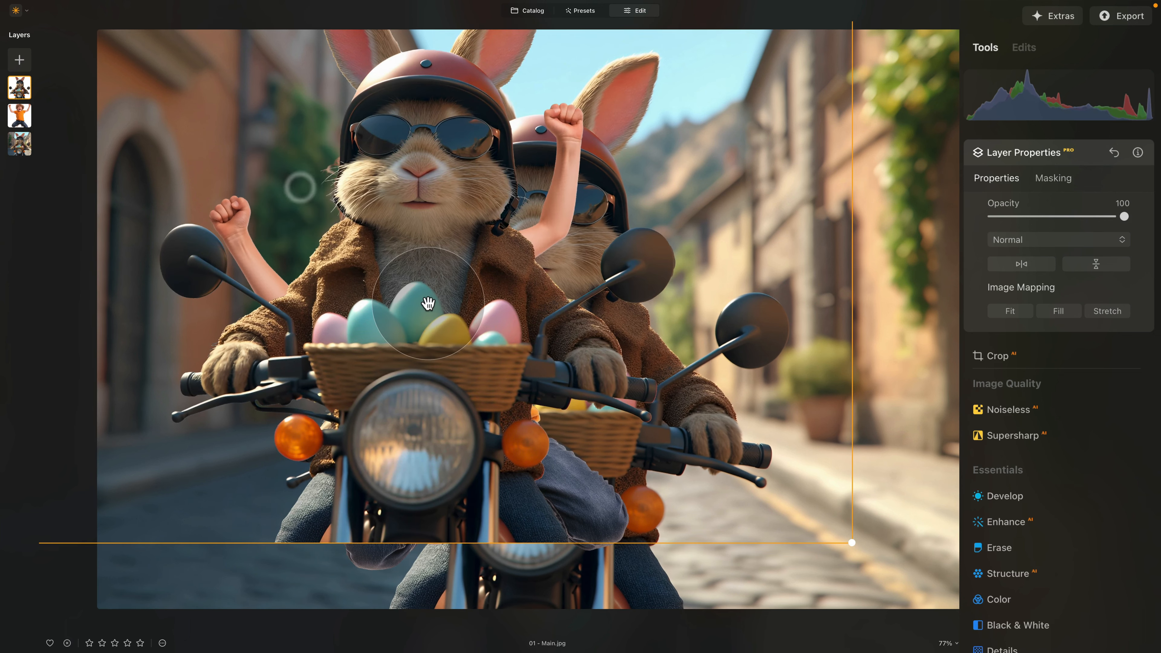
key(super+z)
click(19, 110)
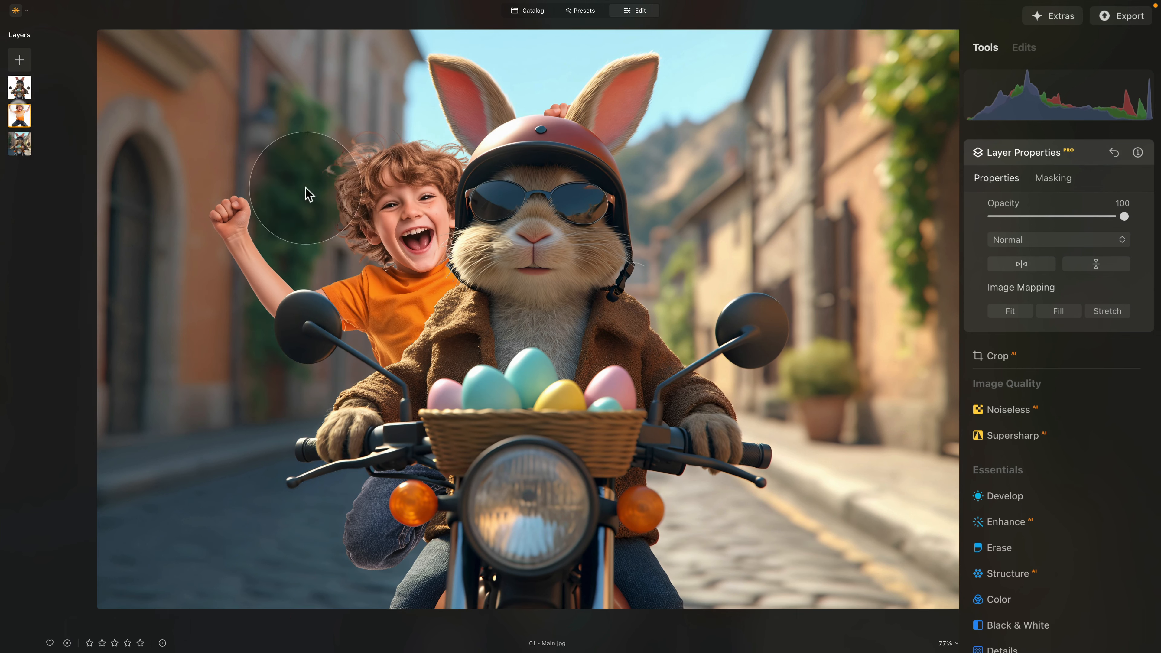
drag(382, 222, 298, 184)
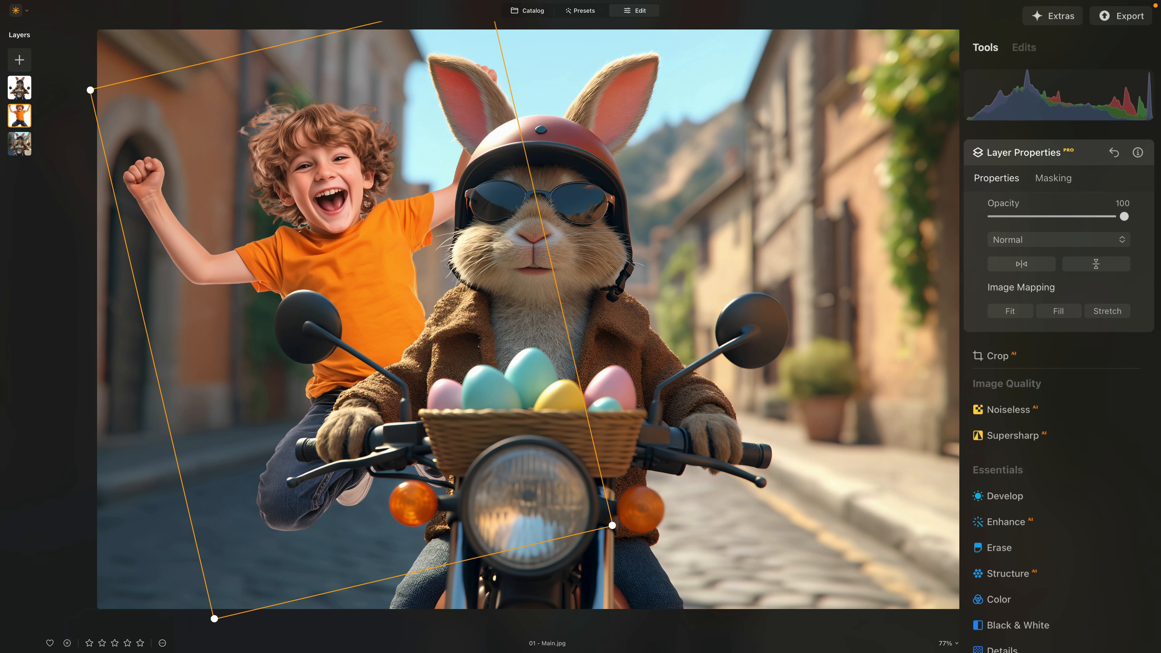
click(1007, 268)
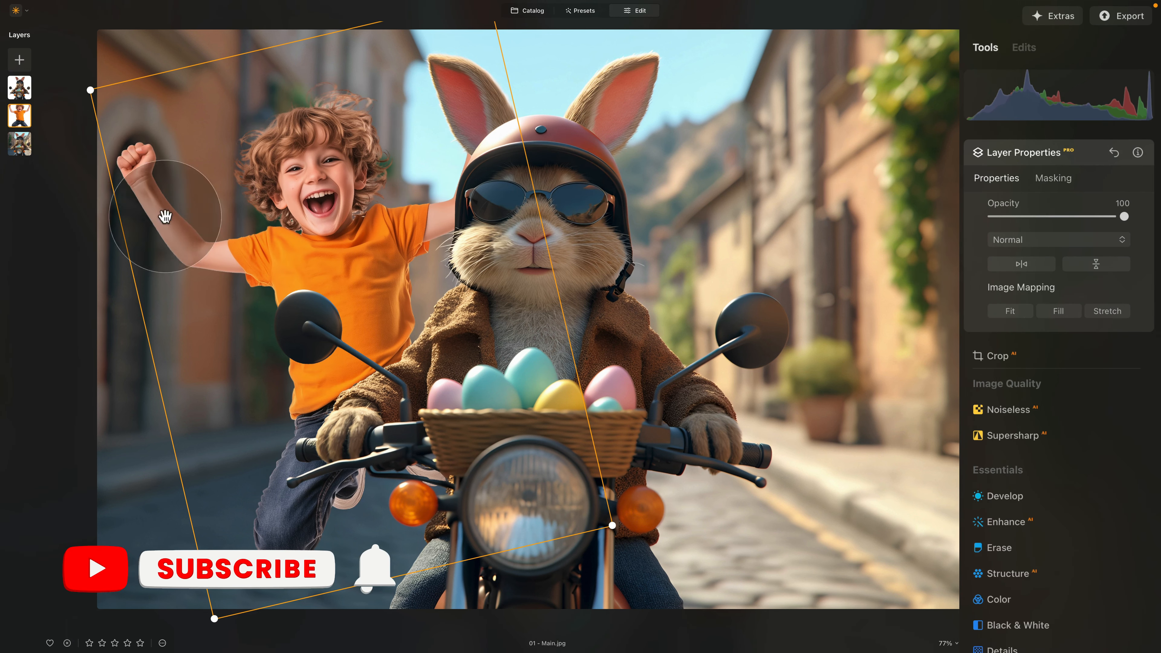
drag(314, 274, 404, 283)
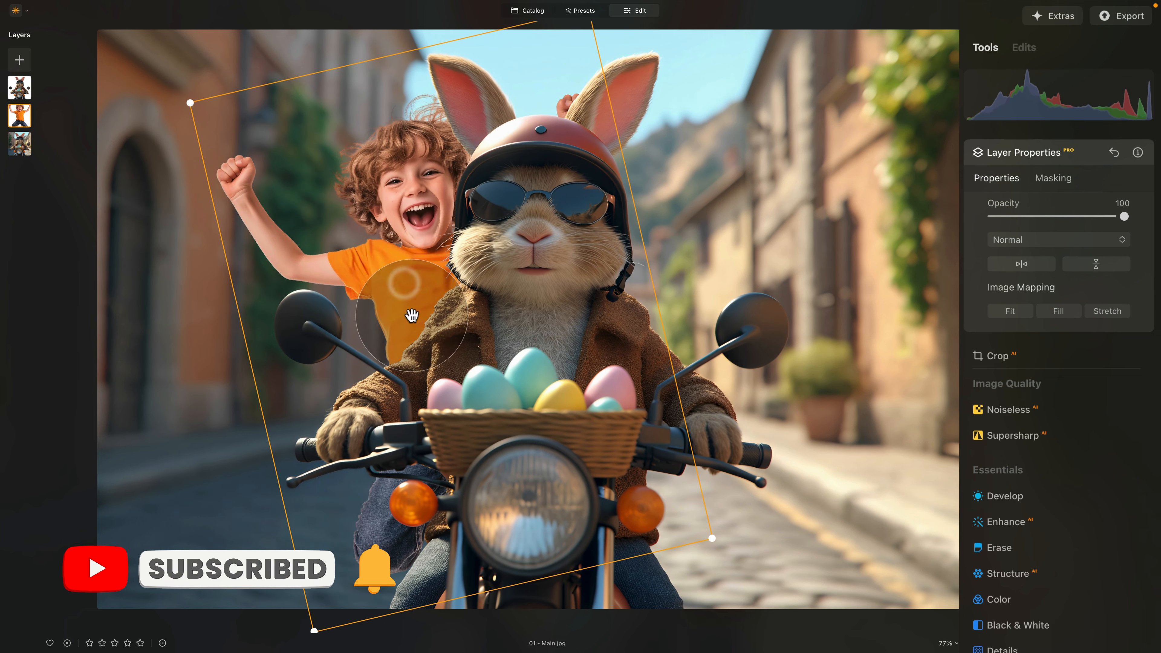
Fine-tune the boy's position so his face peeks out beside the bunny's helmet, tilting him slightly further counter-clockwise
drag(416, 207, 270, 210)
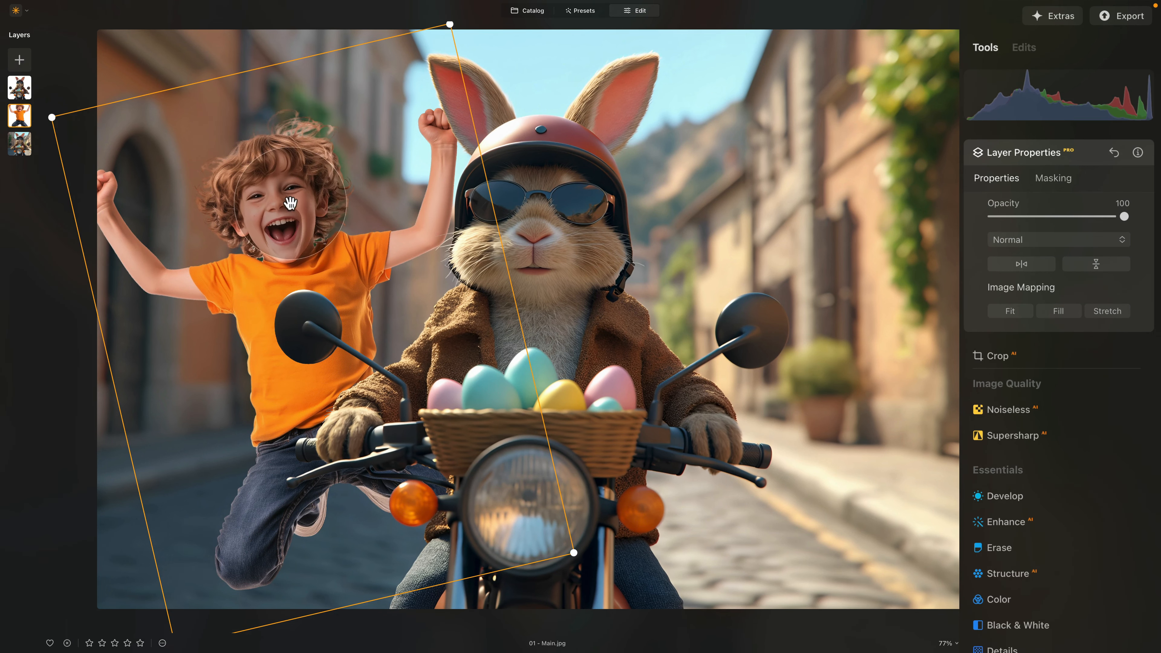
drag(292, 201, 413, 209)
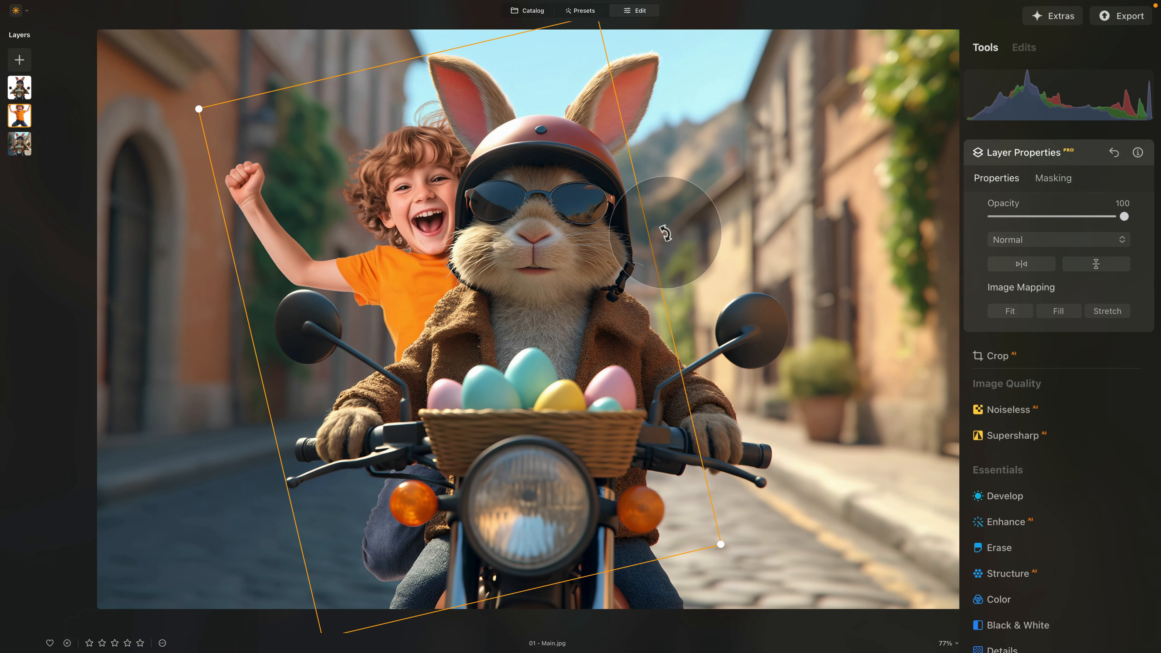
drag(665, 234, 664, 231)
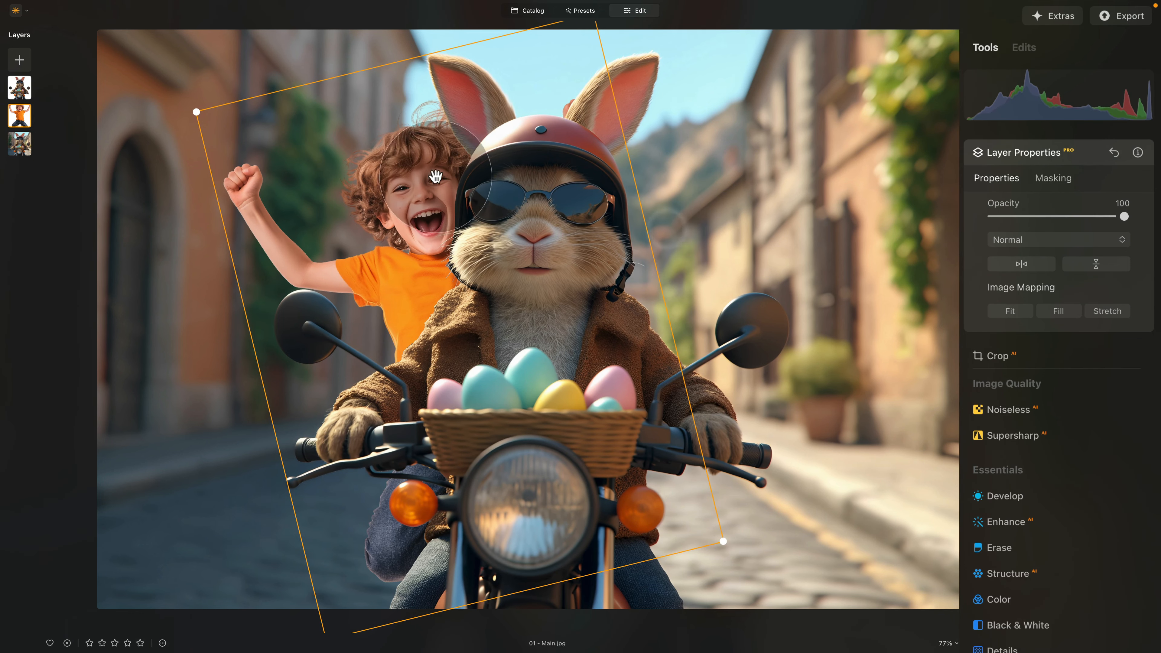
drag(454, 132, 448, 134)
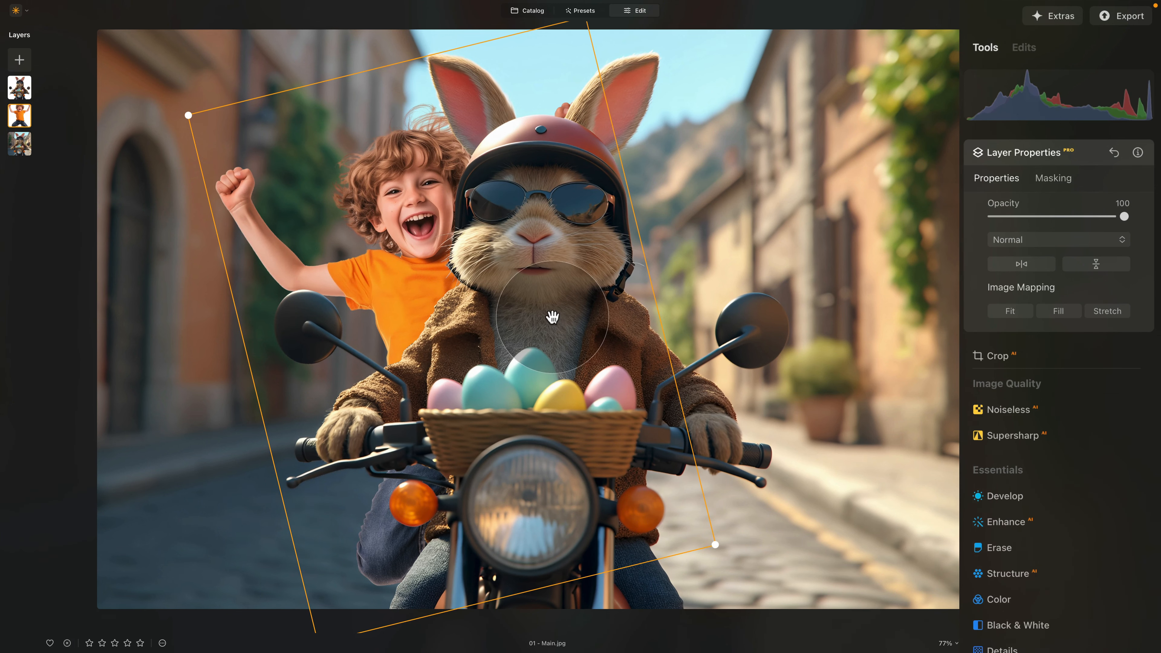
drag(401, 273, 405, 272)
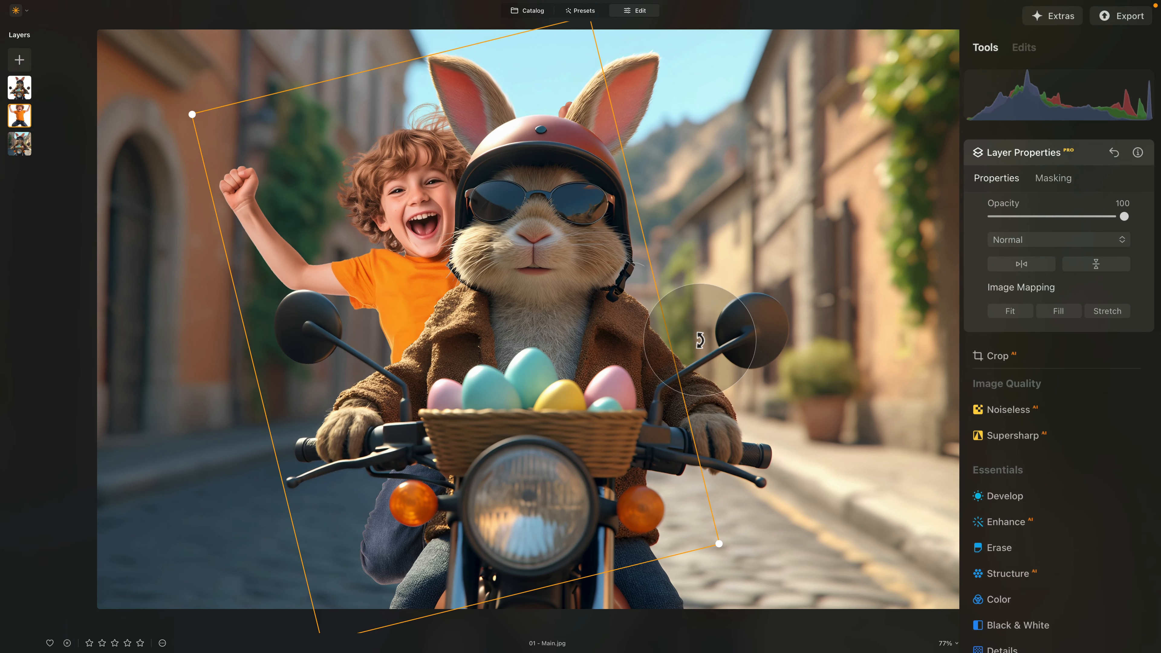
drag(700, 340, 699, 337)
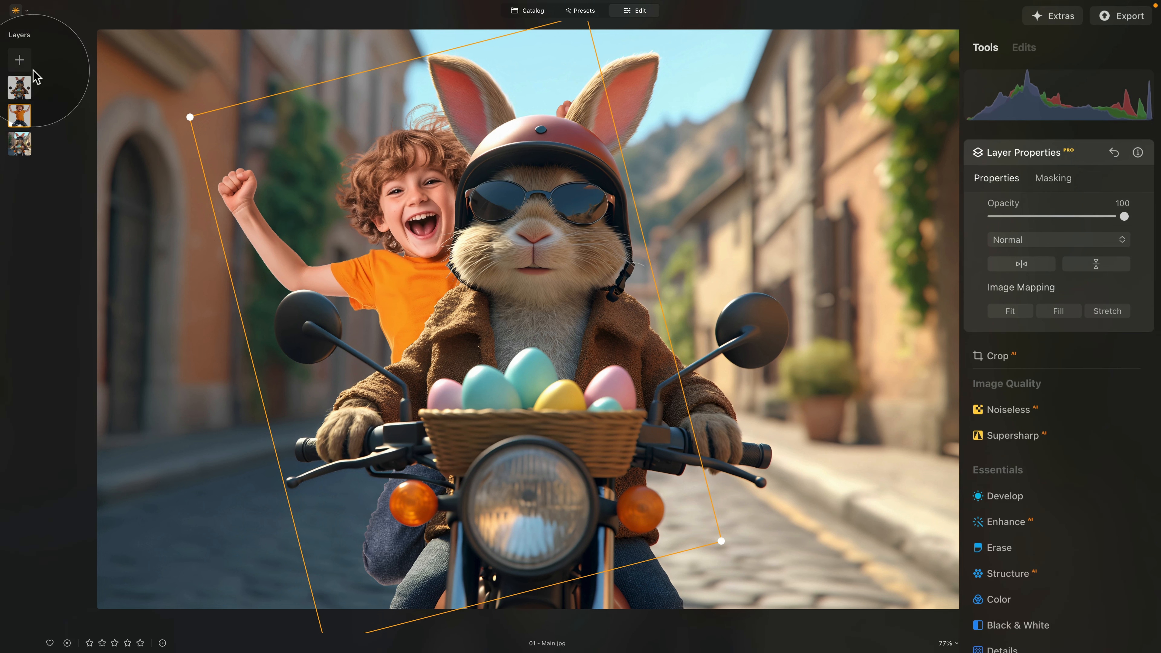
Add the black cat image as a new layer with Fit mapping and shrink it to less than half its size
click(19, 62)
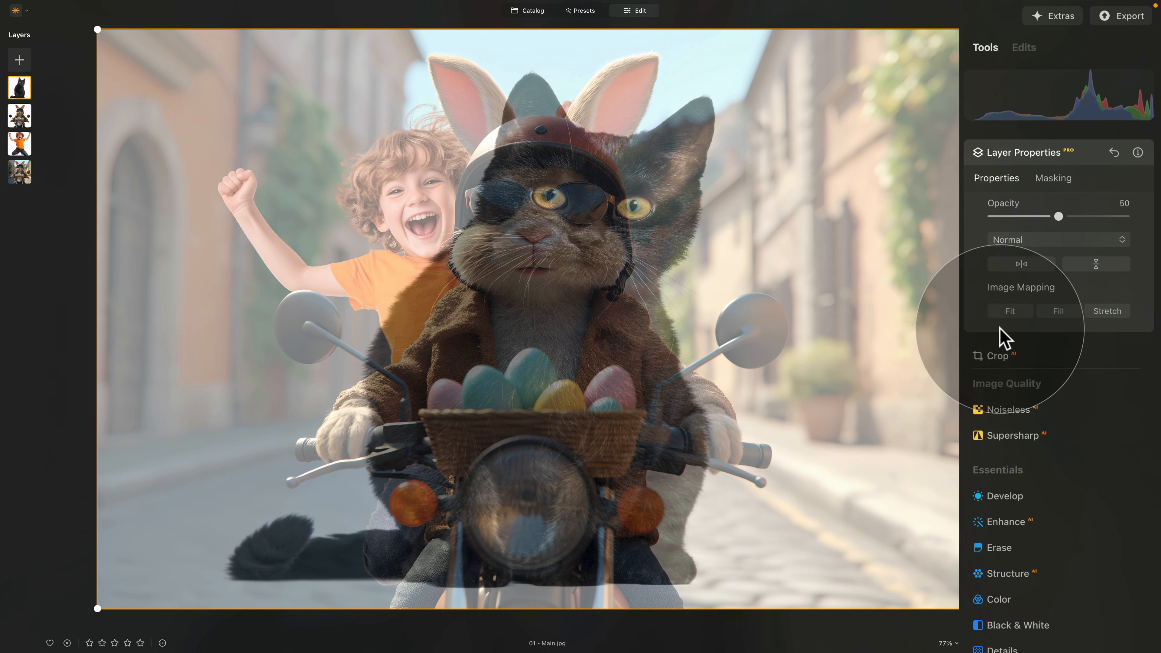
click(1009, 314)
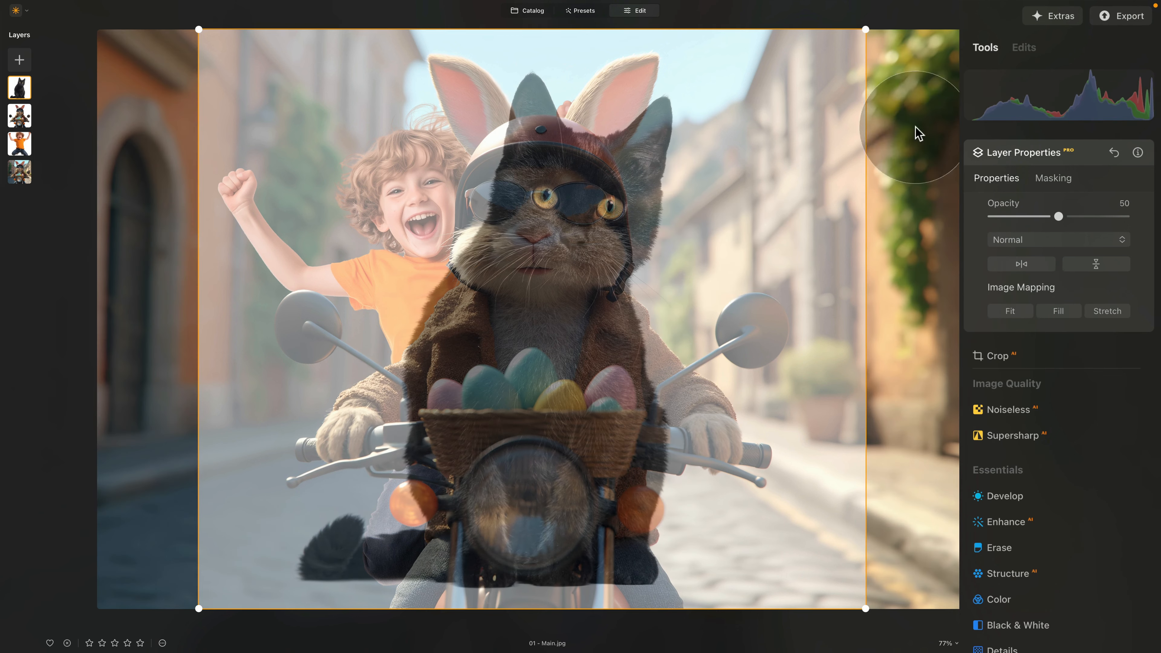
drag(865, 30, 470, 371)
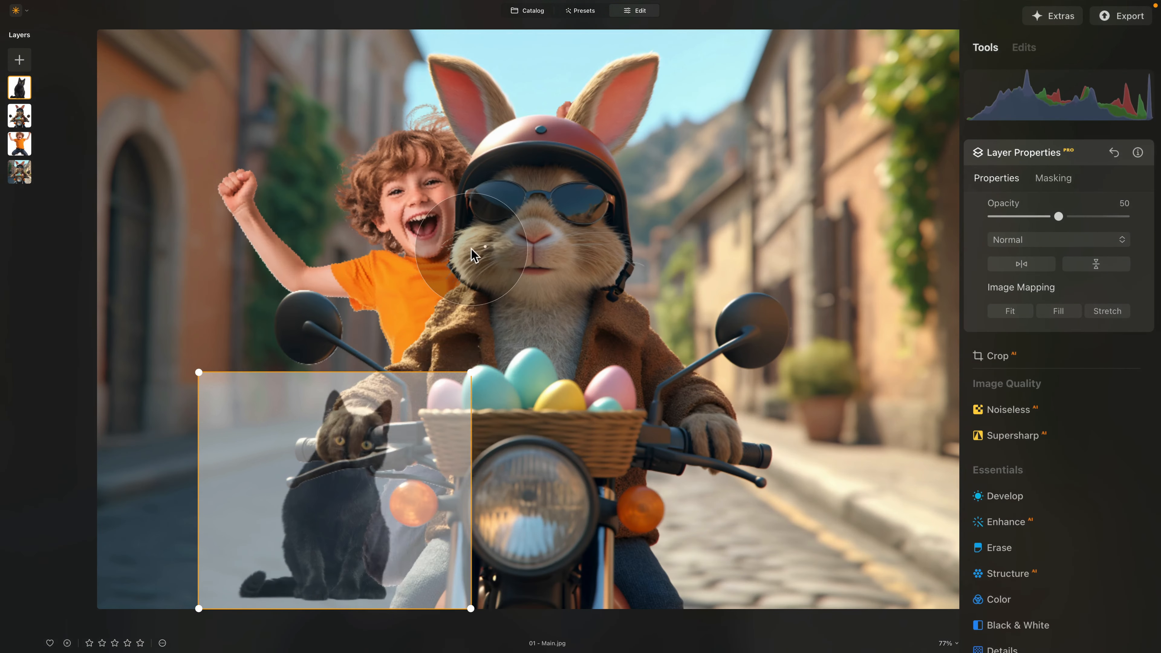
Place the cat layer beside the bunny's face, opposite the boy, and set its opacity to 100
drag(365, 446, 735, 183)
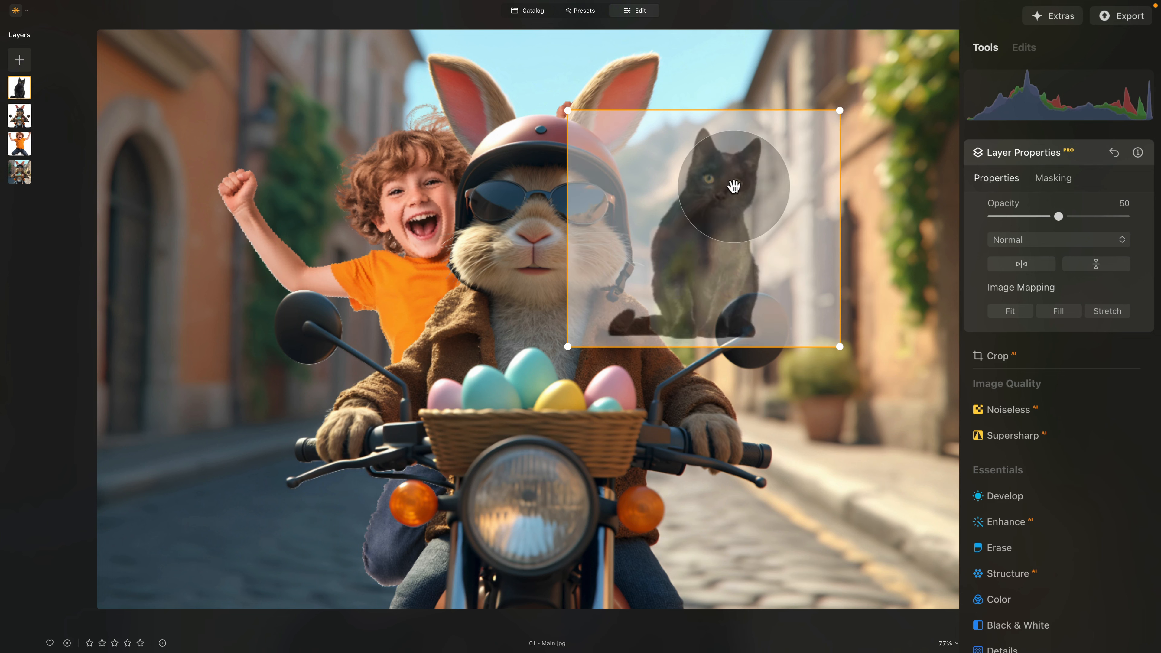
drag(1058, 217, 1121, 189)
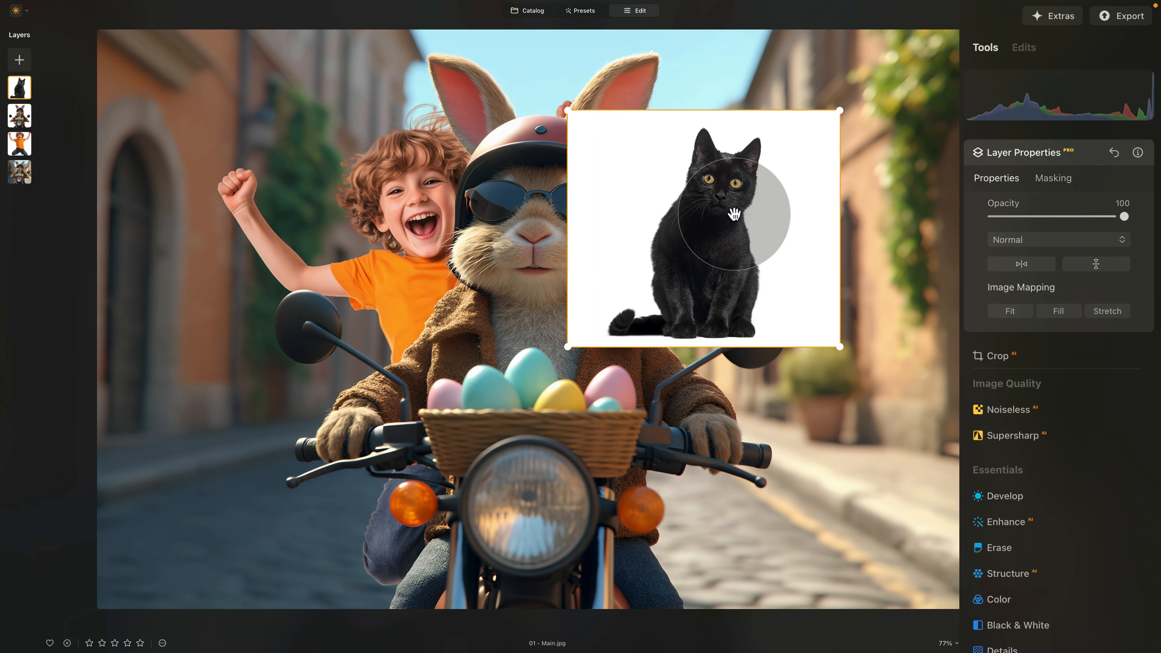
drag(746, 270, 708, 275)
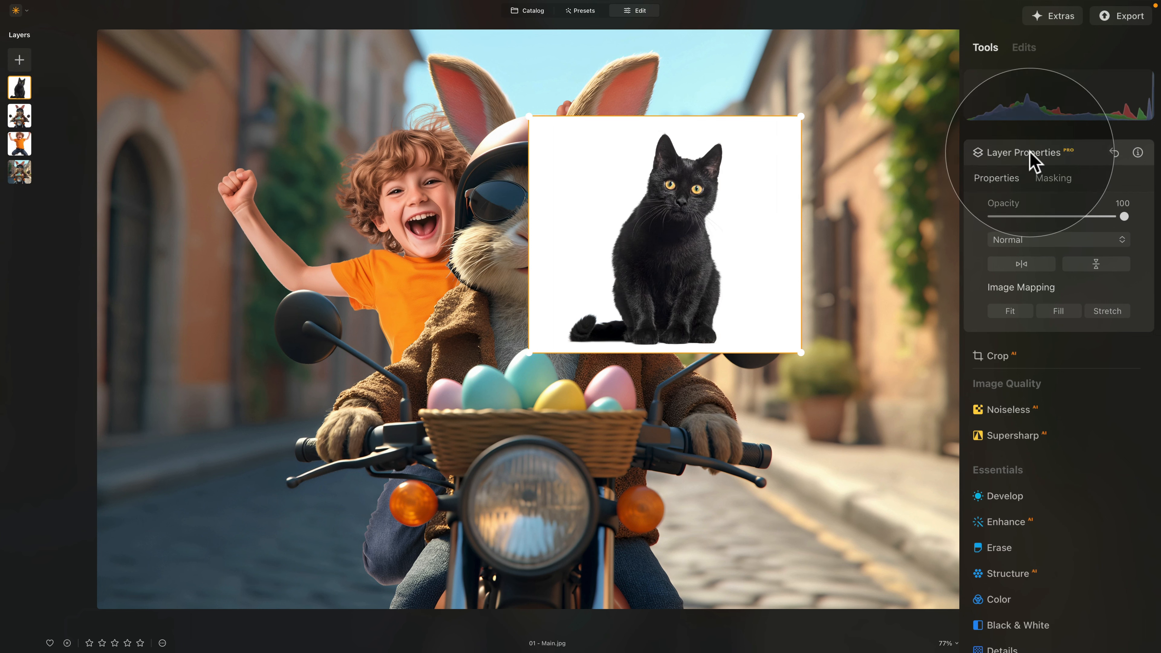
Cut out the cat by removing its white background with Background Removal, keeping the main object
click(1061, 180)
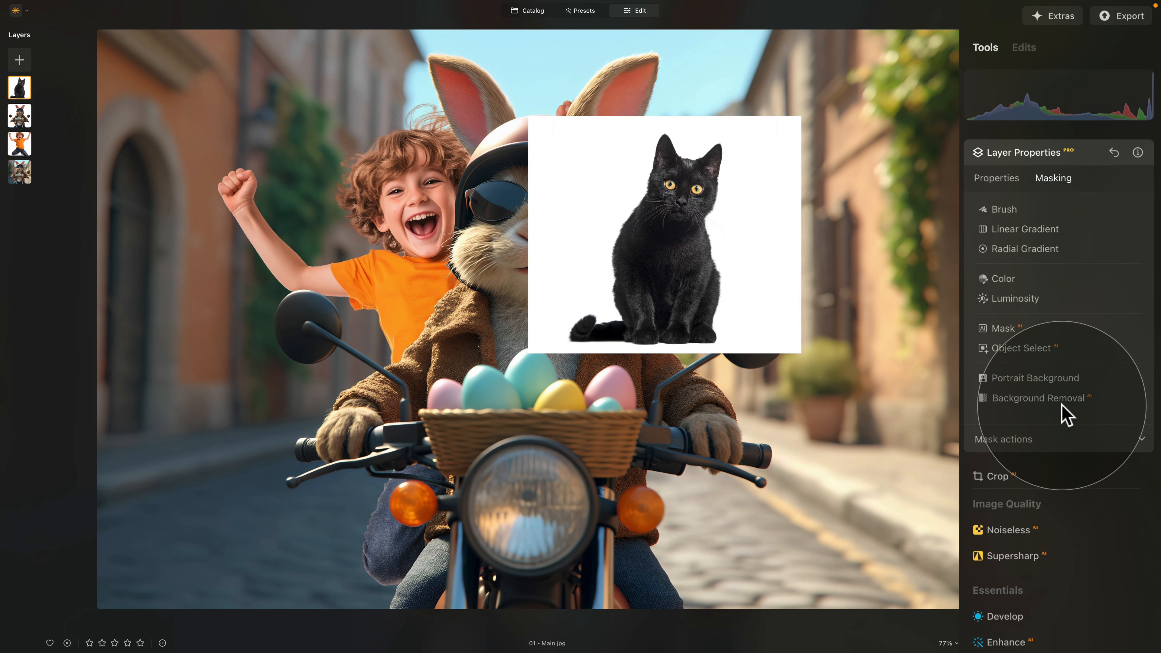
click(1051, 398)
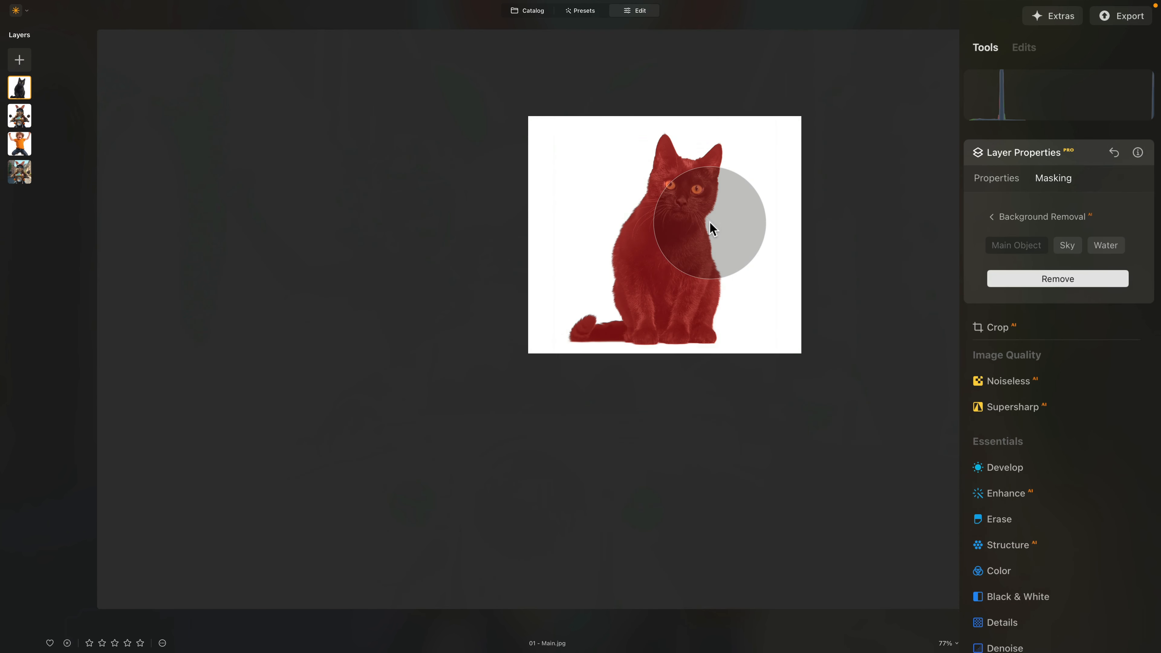
scroll(708, 224, up, 5)
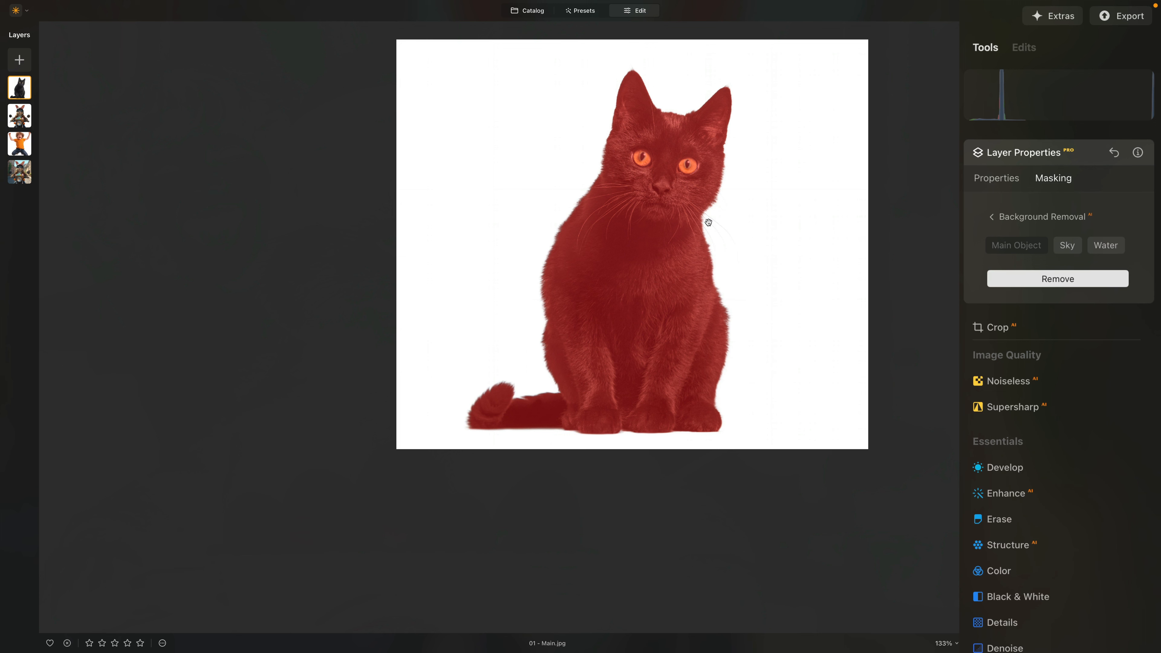
scroll(708, 222, up, 2)
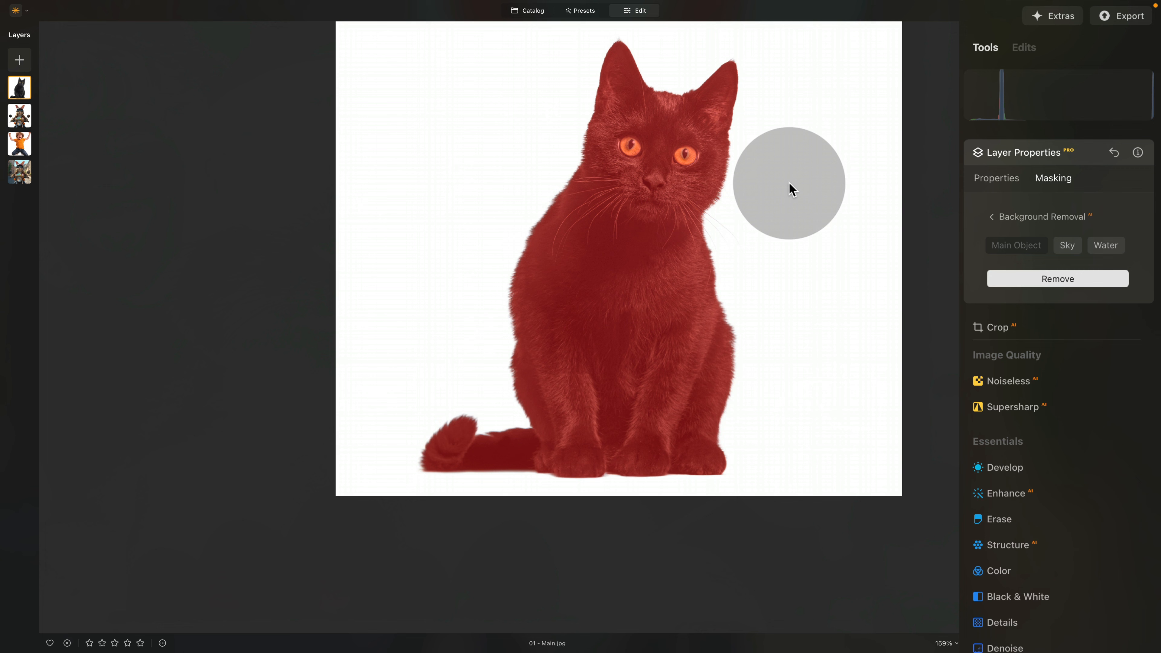
scroll(647, 145, up, 1)
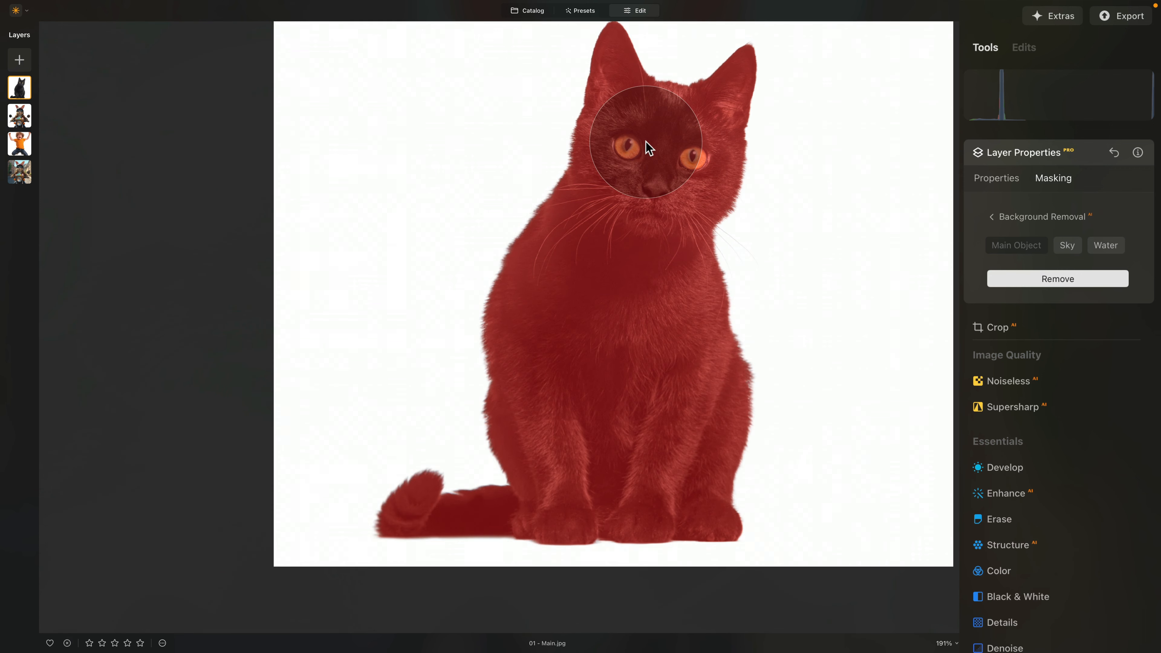
scroll(646, 144, down, 1)
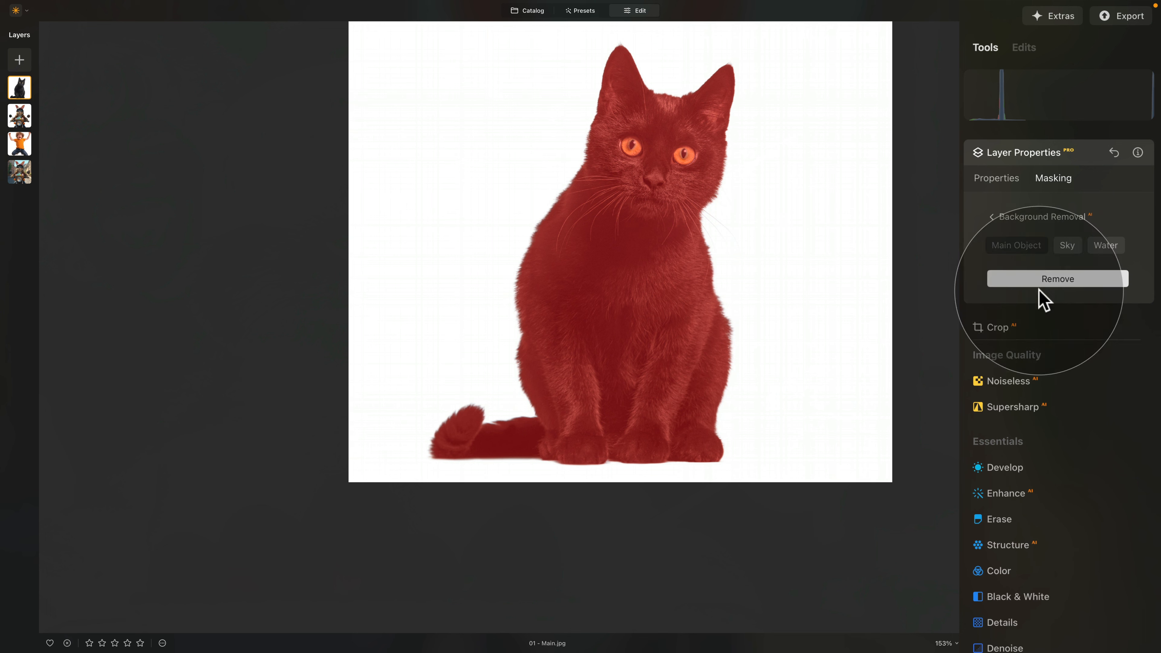
click(1057, 280)
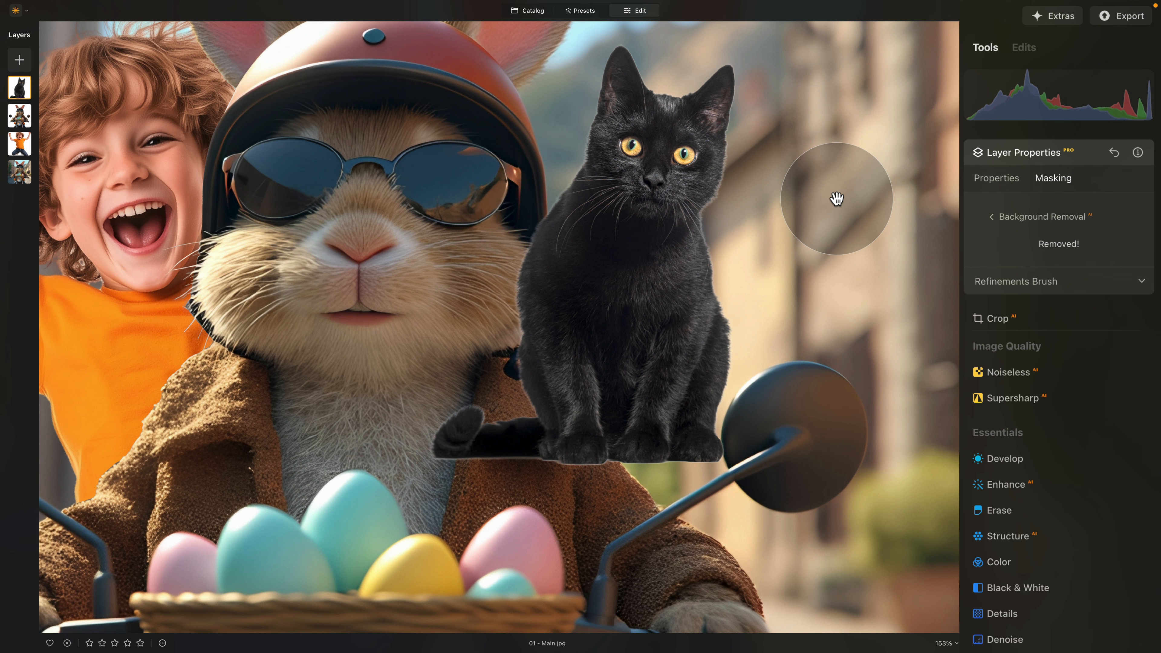
Inspect the cat cutout's edges in the Refinements Brush view, setting the brush to Background at size 70, and leave the view
click(1009, 284)
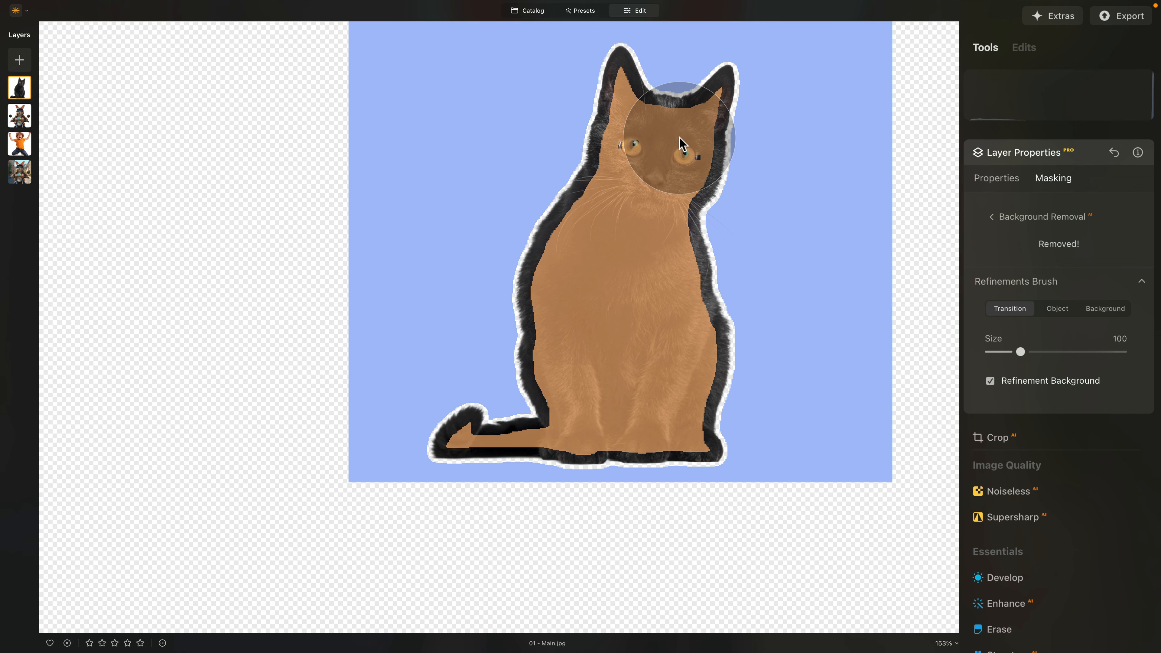
scroll(722, 87, up, 2)
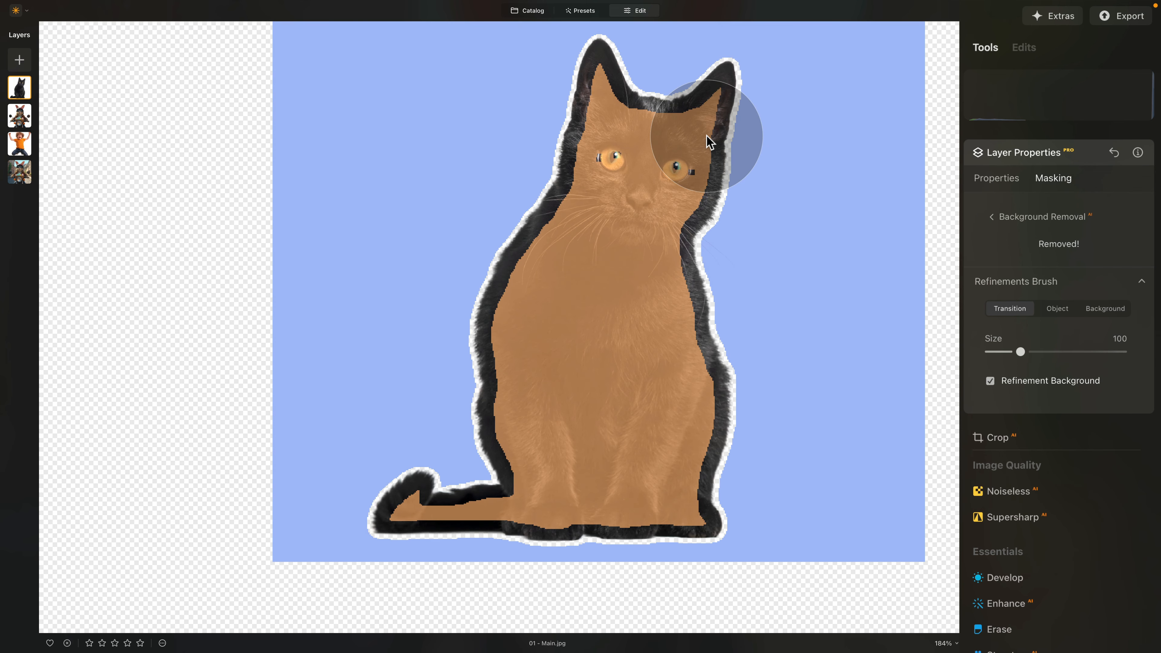
scroll(708, 141, down, 2)
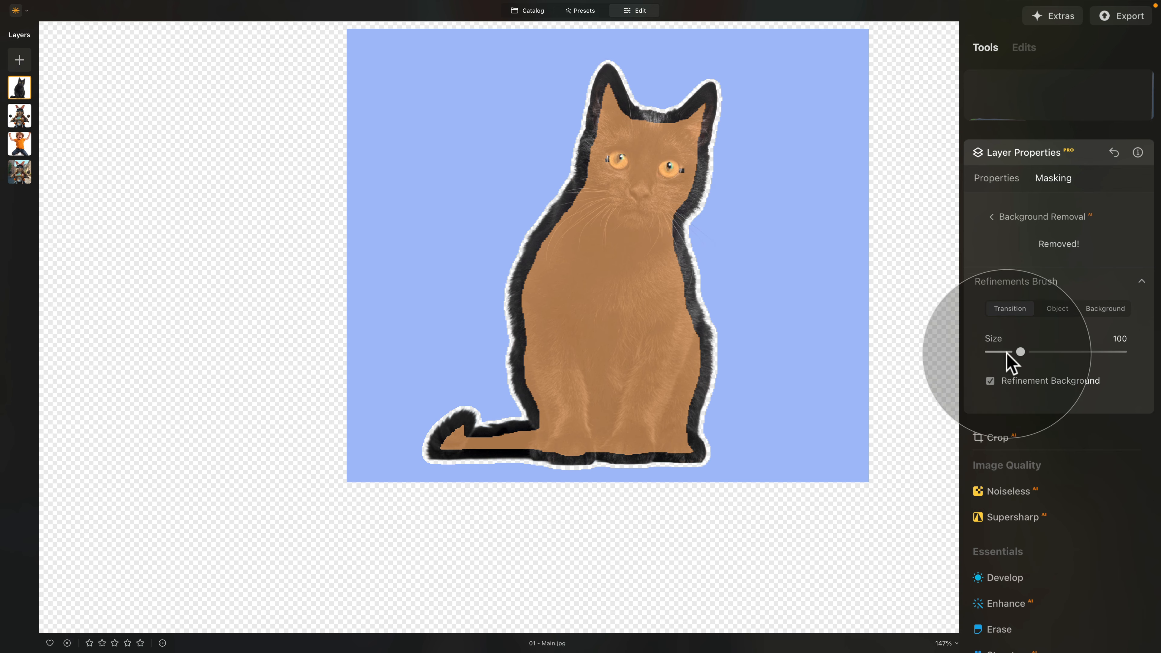
click(1054, 309)
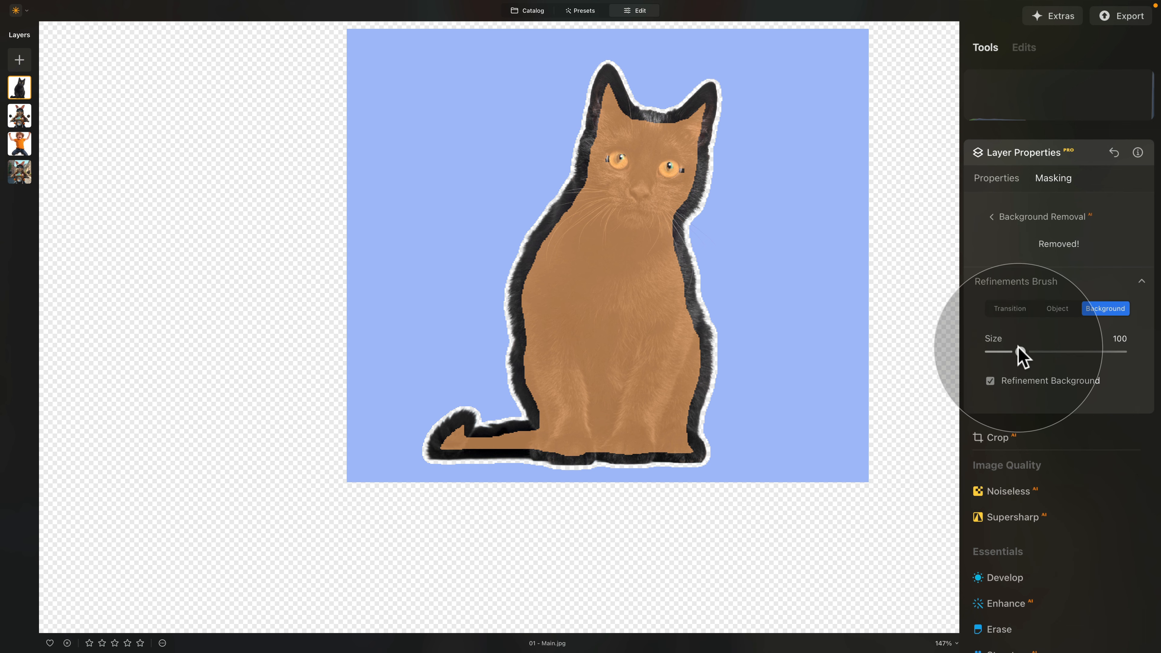
drag(1020, 352, 1010, 352)
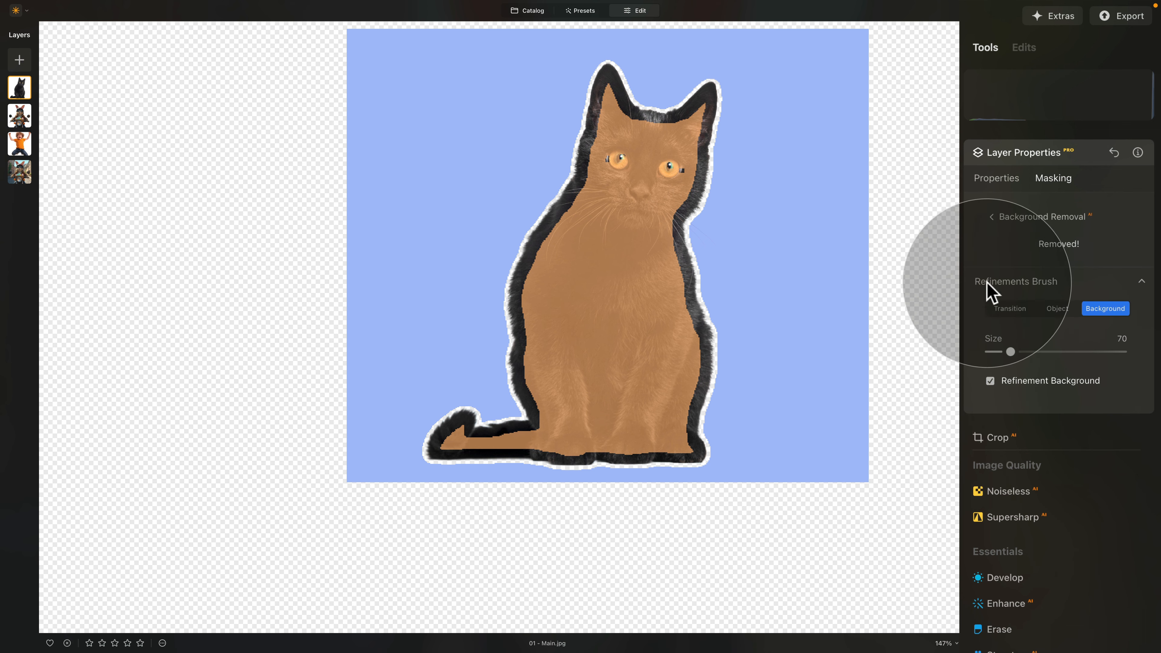
click(991, 217)
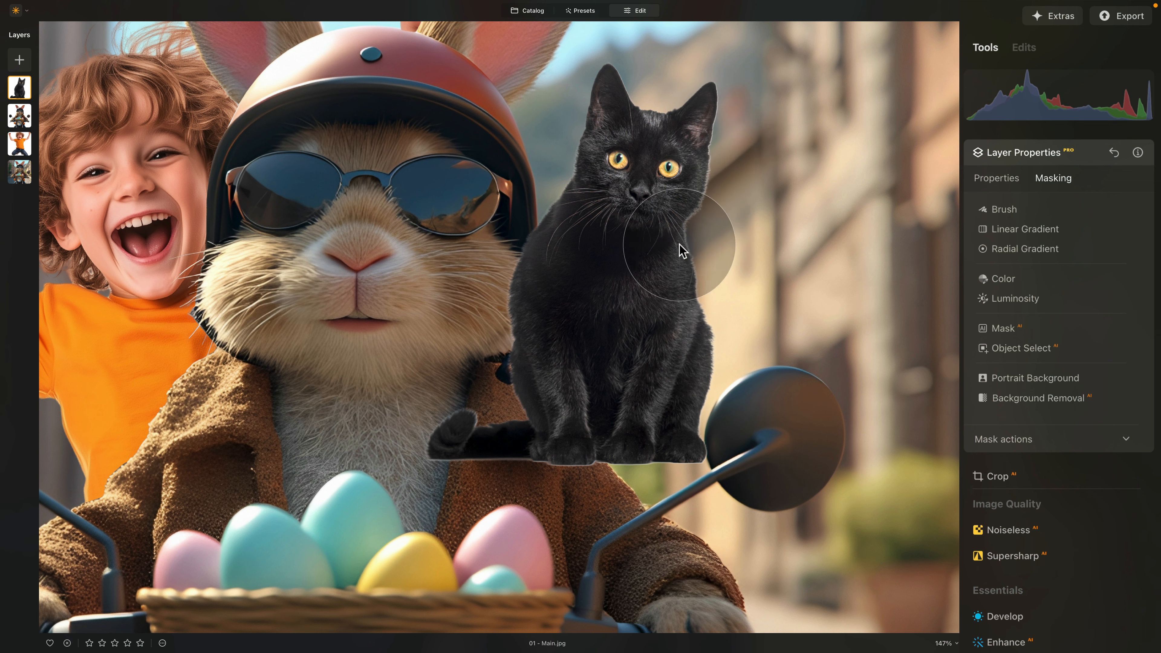
Move the cat over the bunny's shoulder and reorder its layer beneath the bunny cutout so it peeks out from behind
key(super+0)
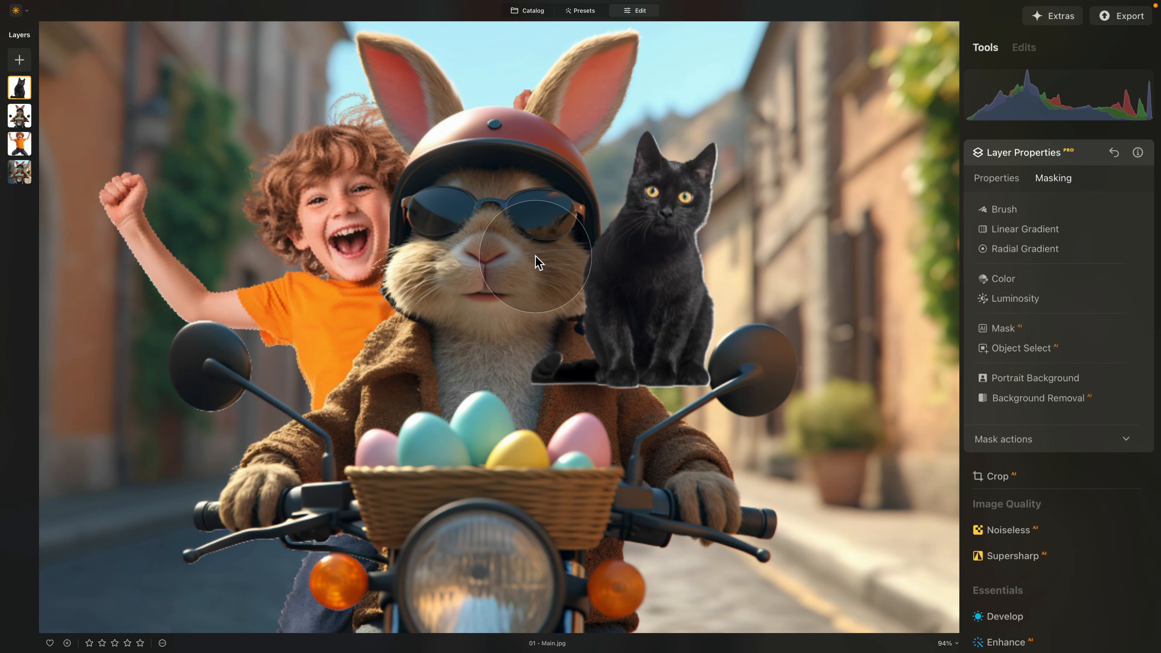
scroll(525, 265, up, 2)
scroll(523, 261, down, 3)
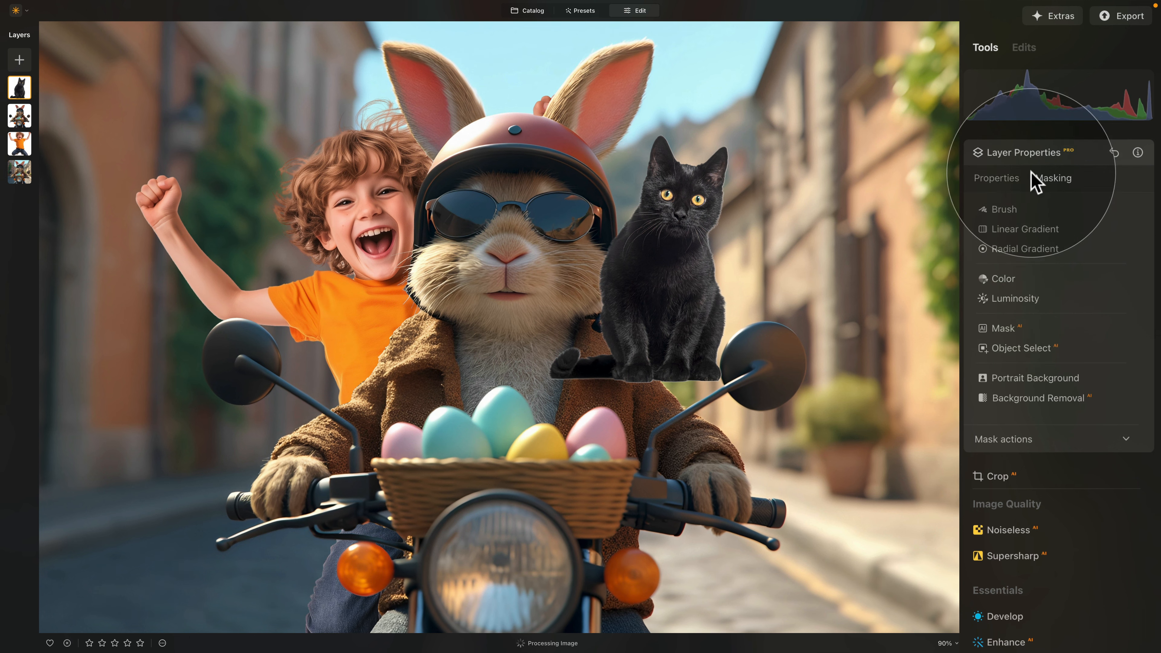
click(997, 178)
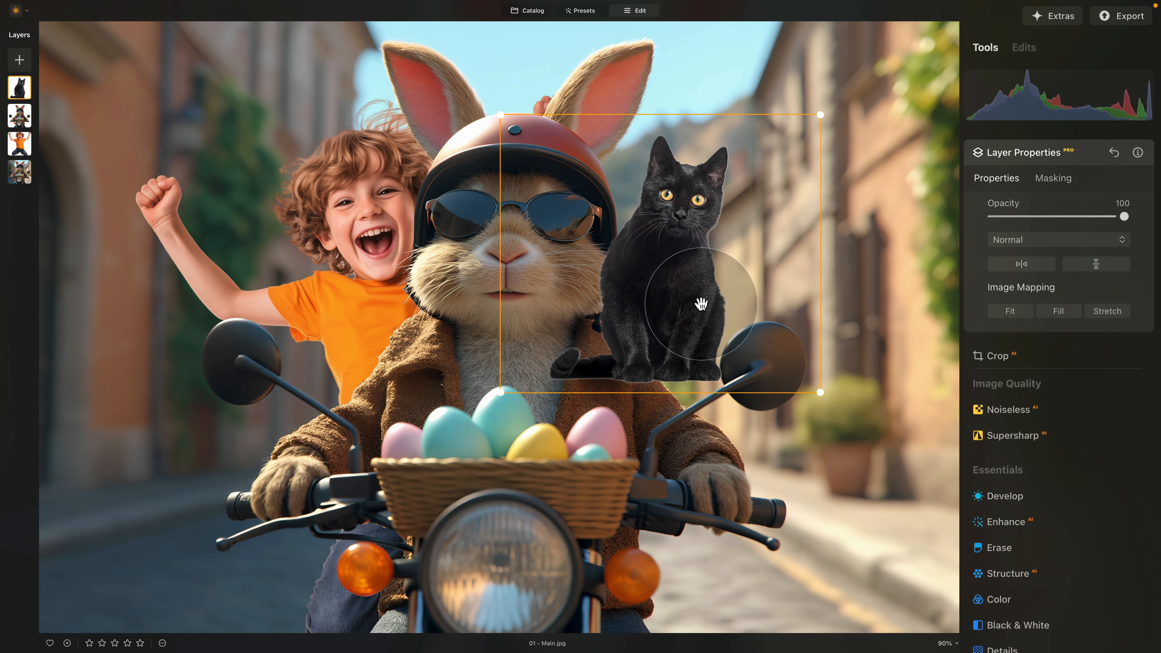
drag(701, 304, 625, 315)
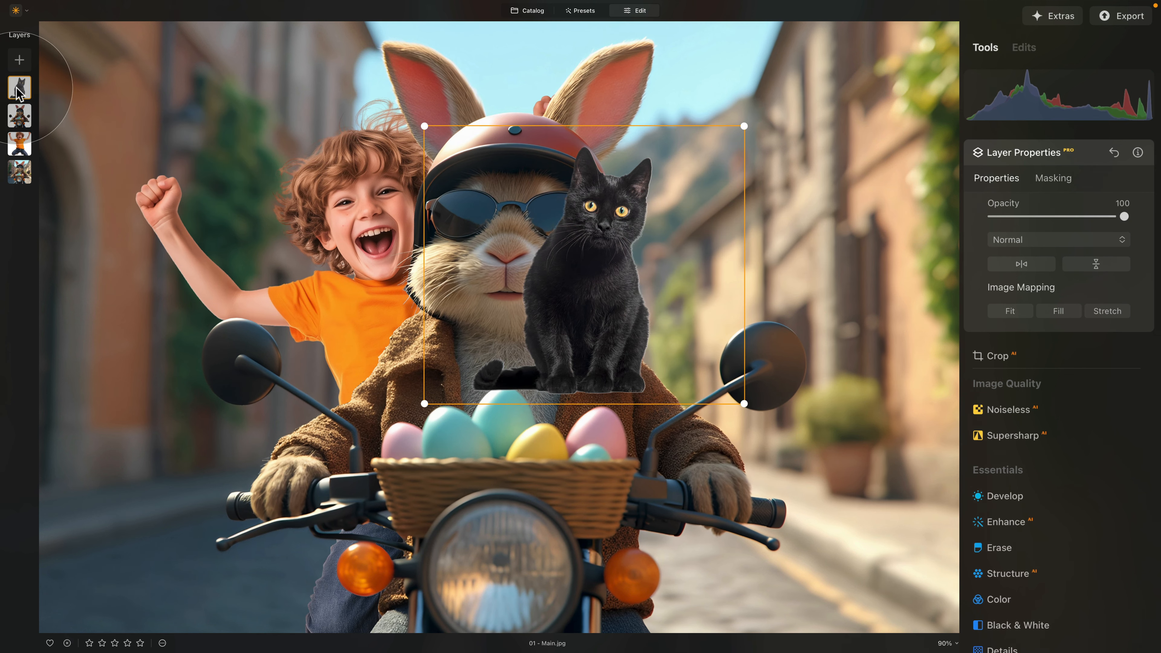
drag(18, 92, 19, 117)
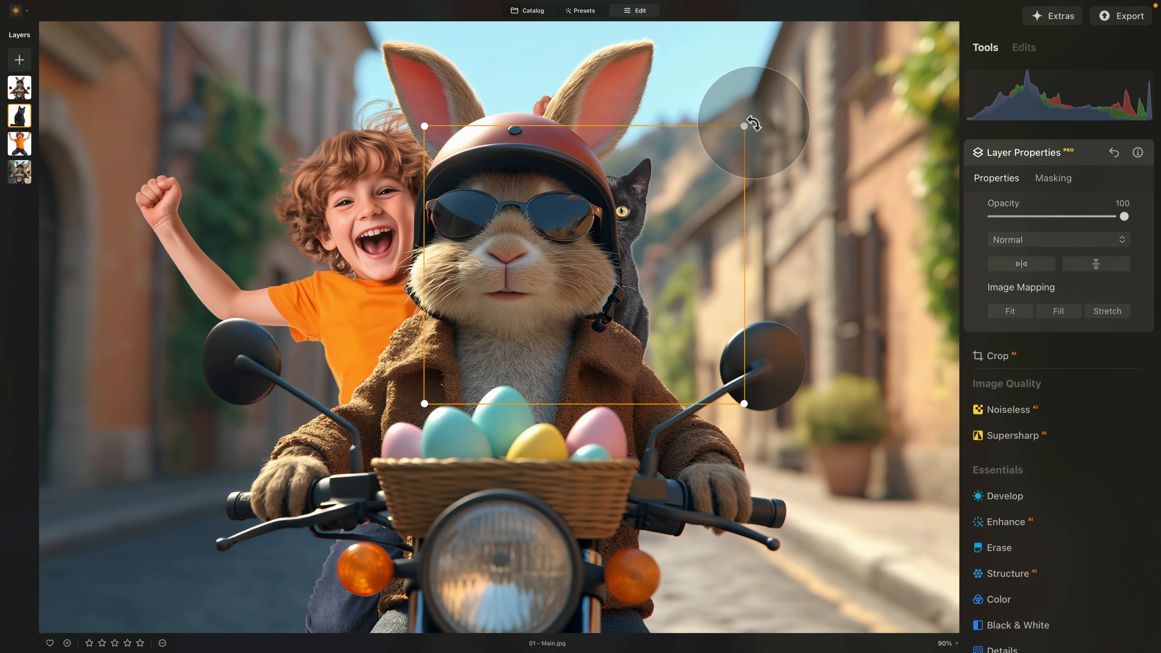
Rotate the cat layer clockwise by about 23 degrees and position it so the cat's face peeks out from behind the bunny's cheek
drag(753, 123, 781, 189)
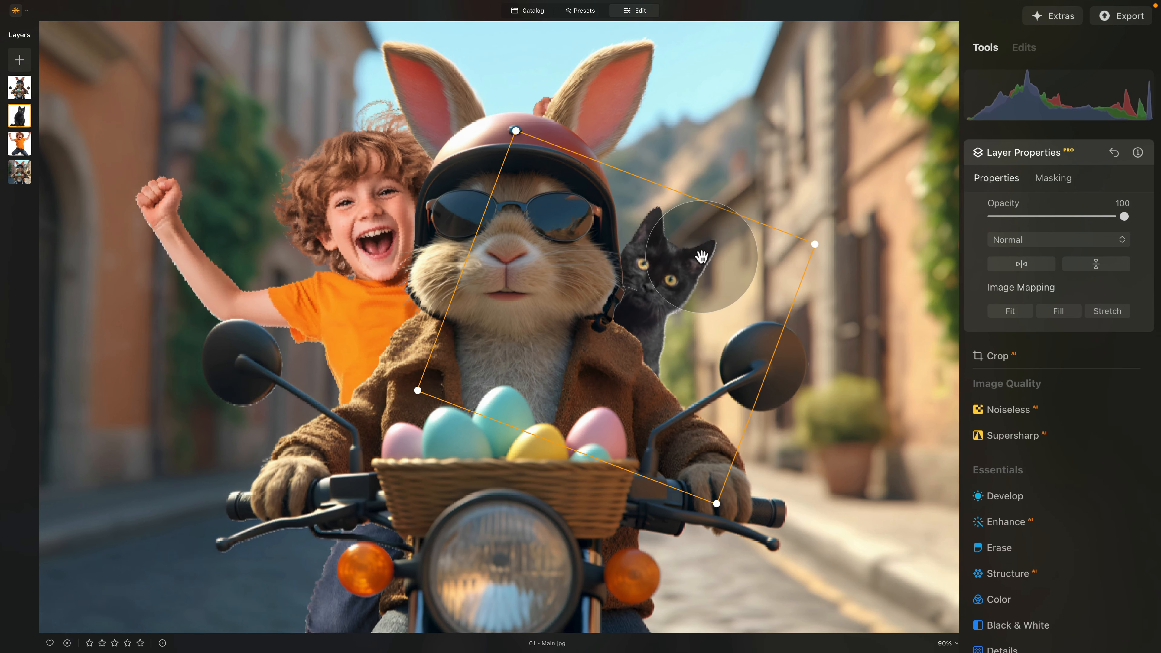
drag(701, 257, 708, 265)
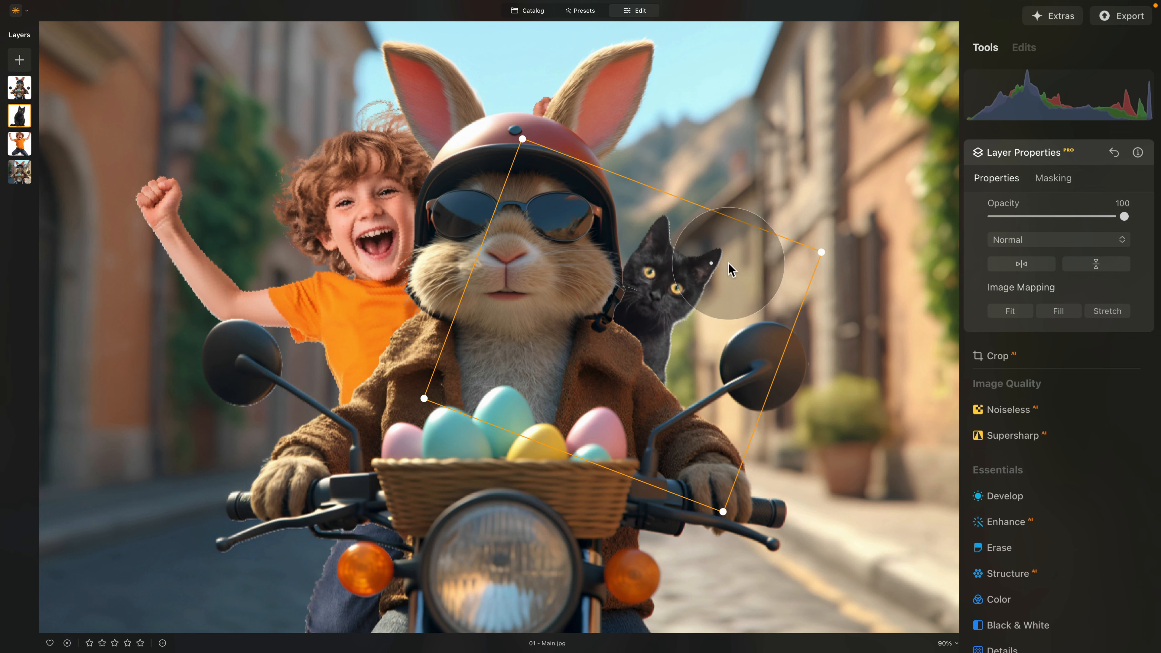
drag(852, 265, 851, 276)
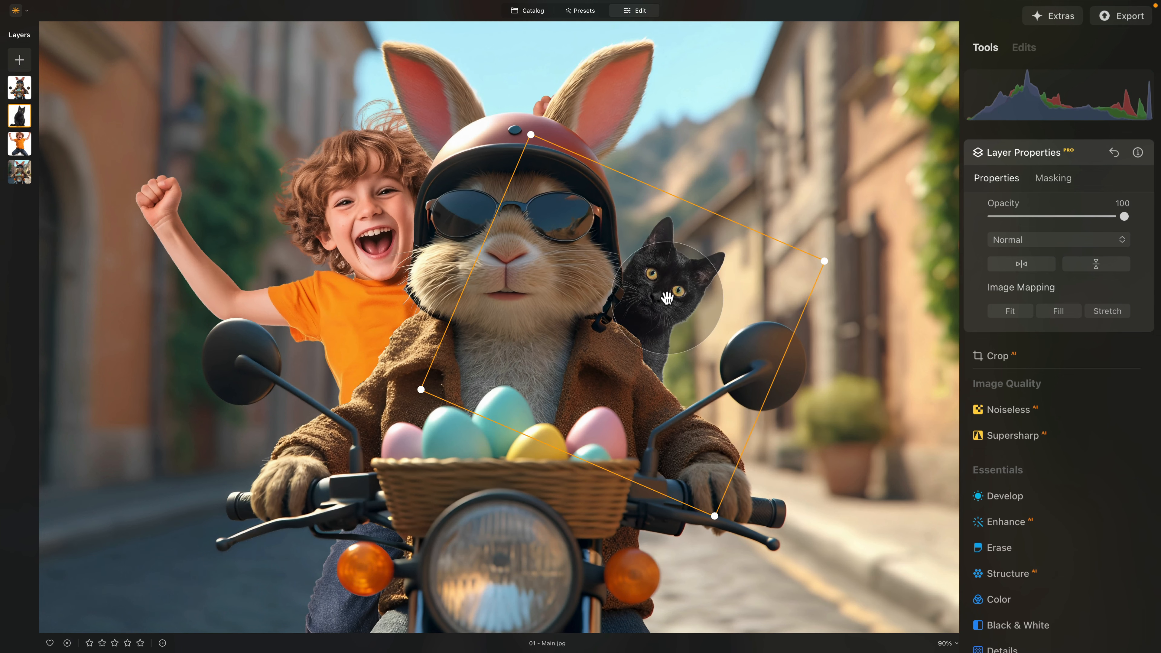
drag(667, 298, 666, 298)
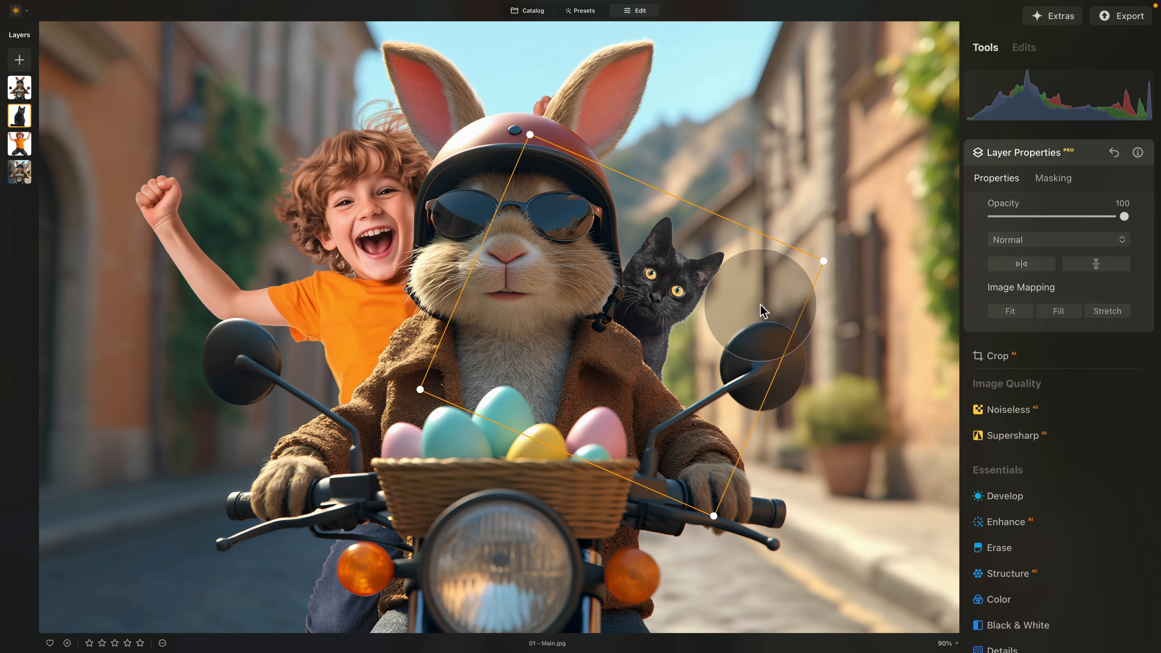
drag(669, 289, 665, 291)
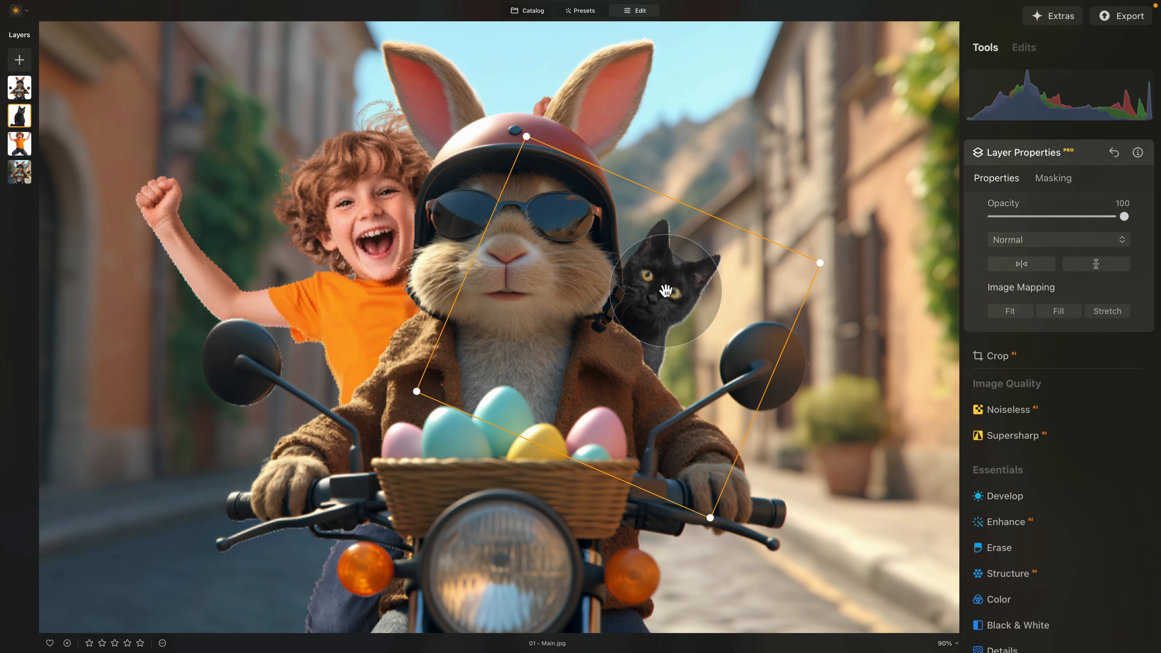
drag(824, 301, 823, 287)
click(826, 423)
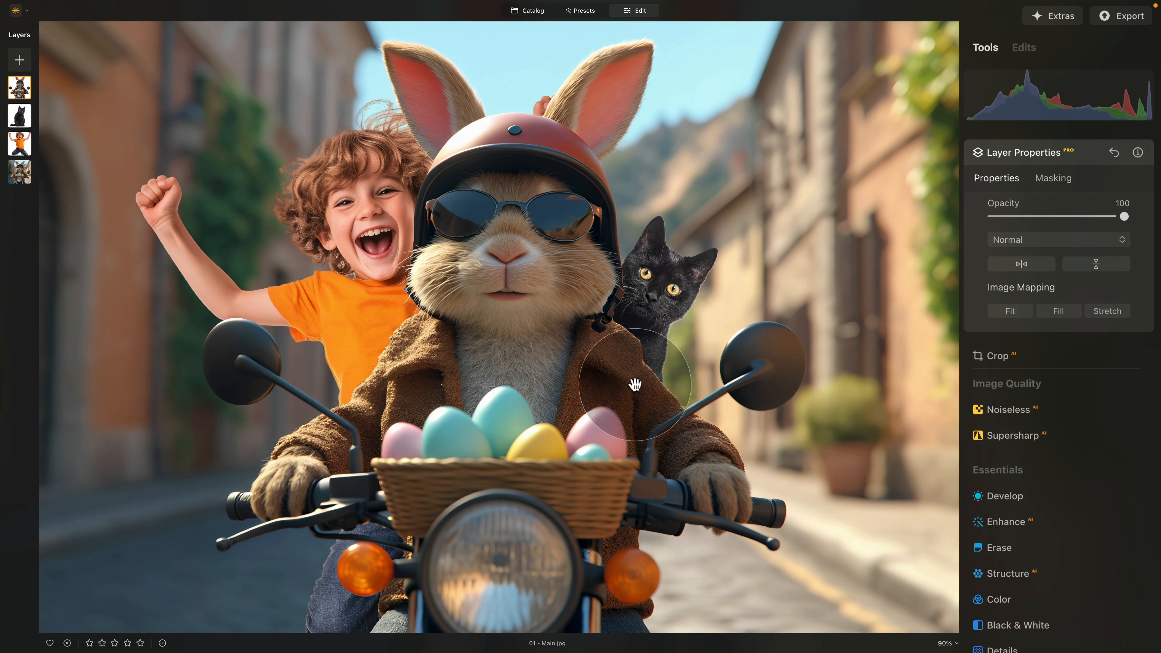
Select the boy layer and open the Color Transfer tool for it
scroll(505, 345, down, 3)
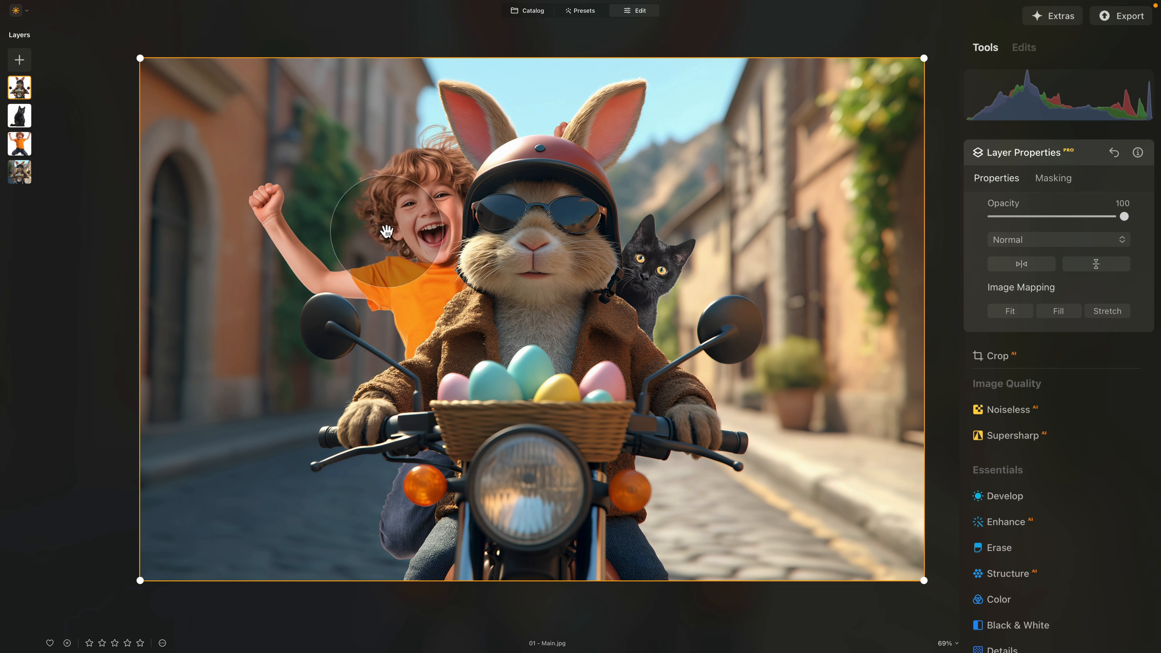
click(19, 145)
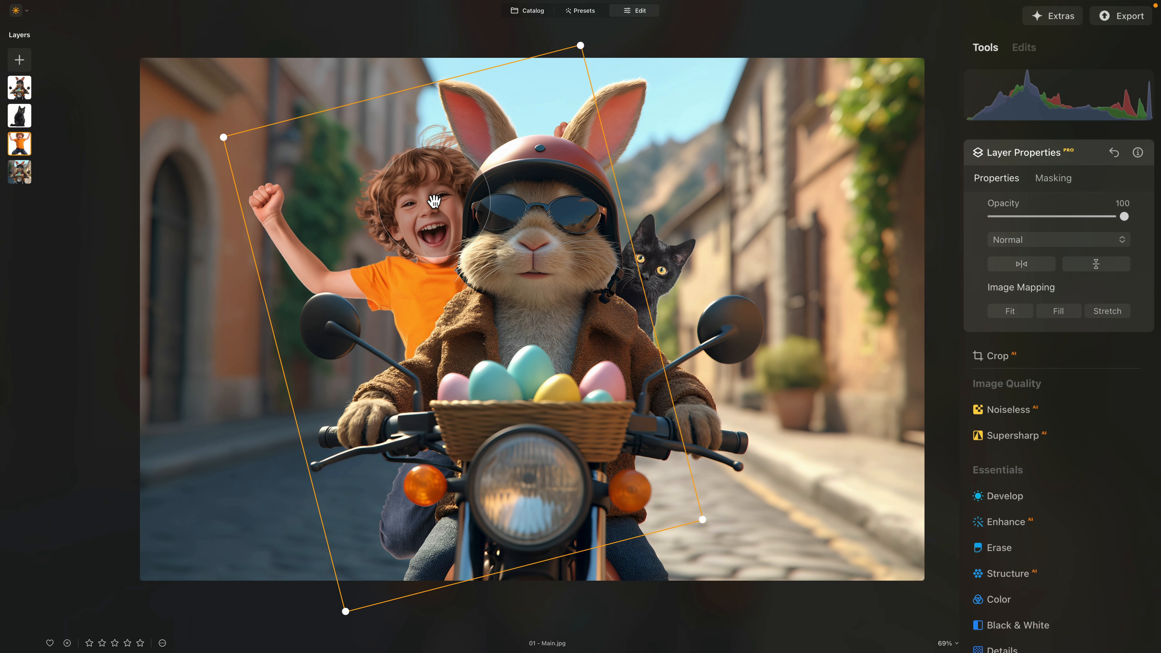
drag(434, 201, 427, 206)
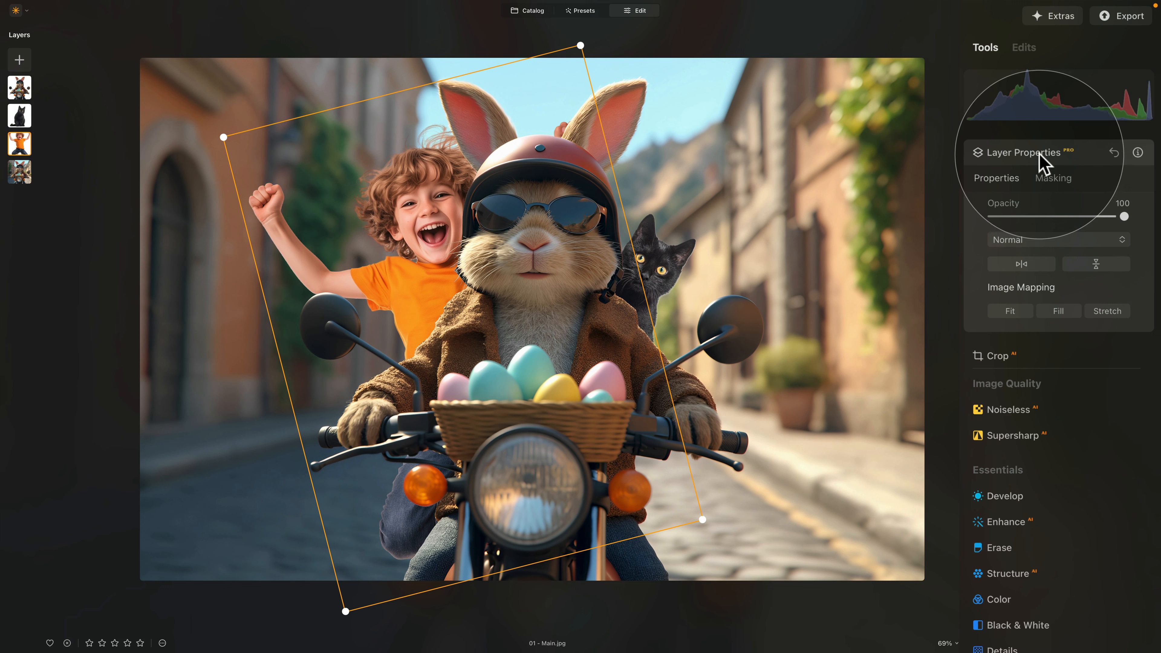
scroll(1083, 421, down, 5)
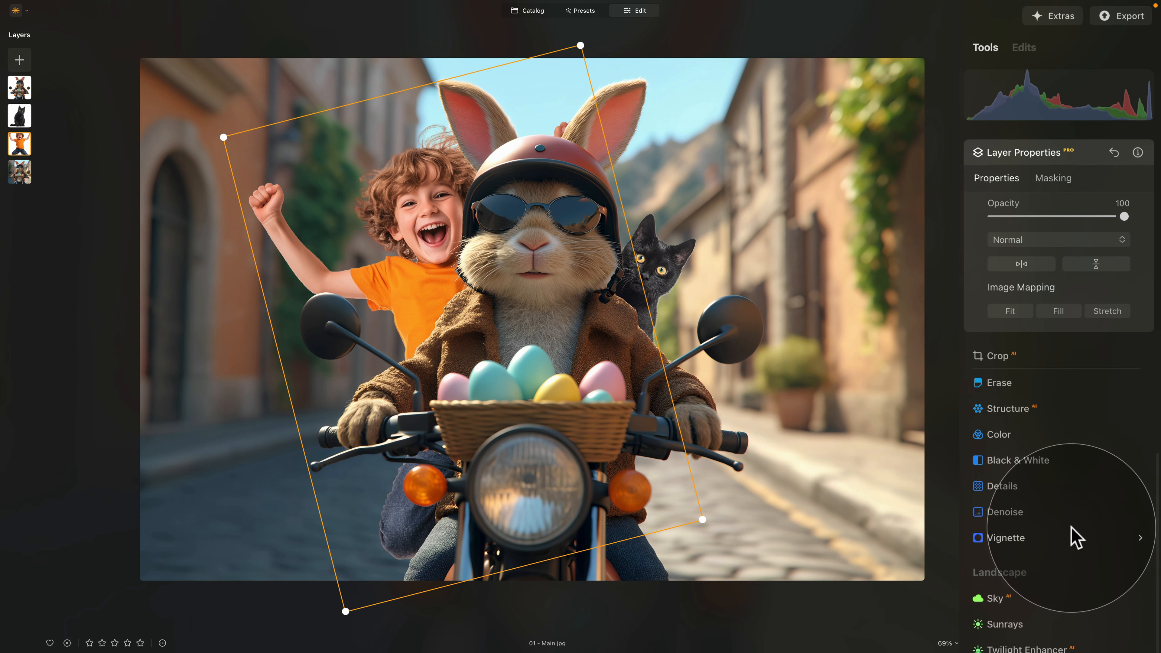
scroll(1075, 537, down, 3)
scroll(1066, 519, down, 4)
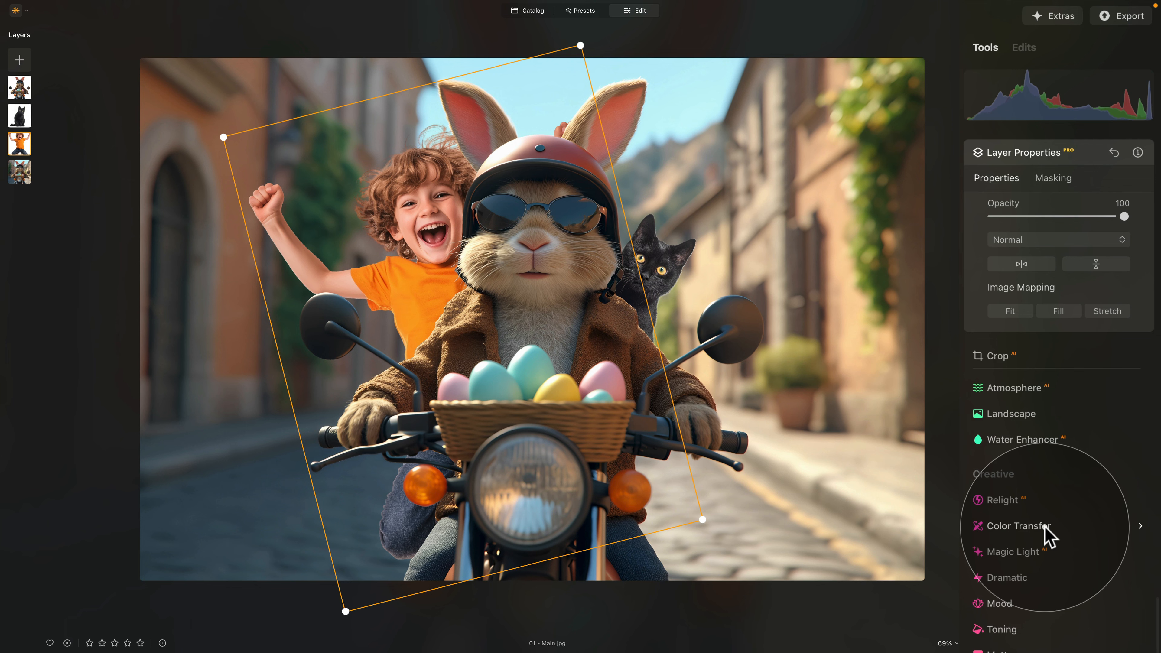
click(1047, 525)
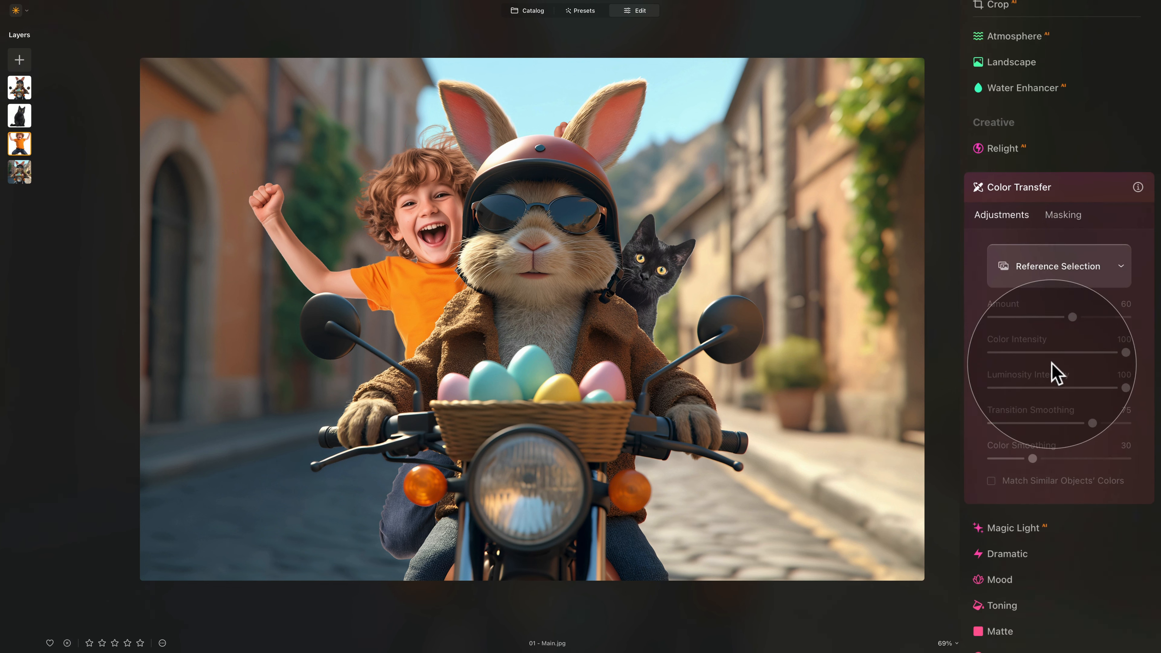
Load 01 - Main.jpg from the E157 - Bunny folder as a Color Transfer reference and apply it to the boy
click(1036, 273)
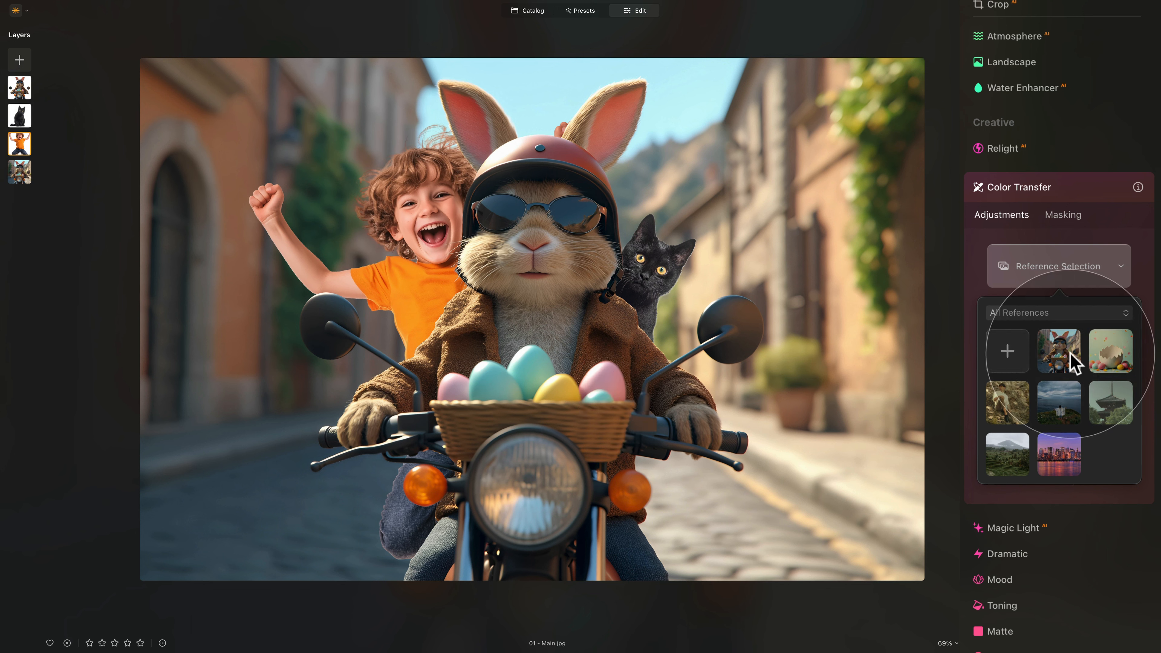
click(1005, 353)
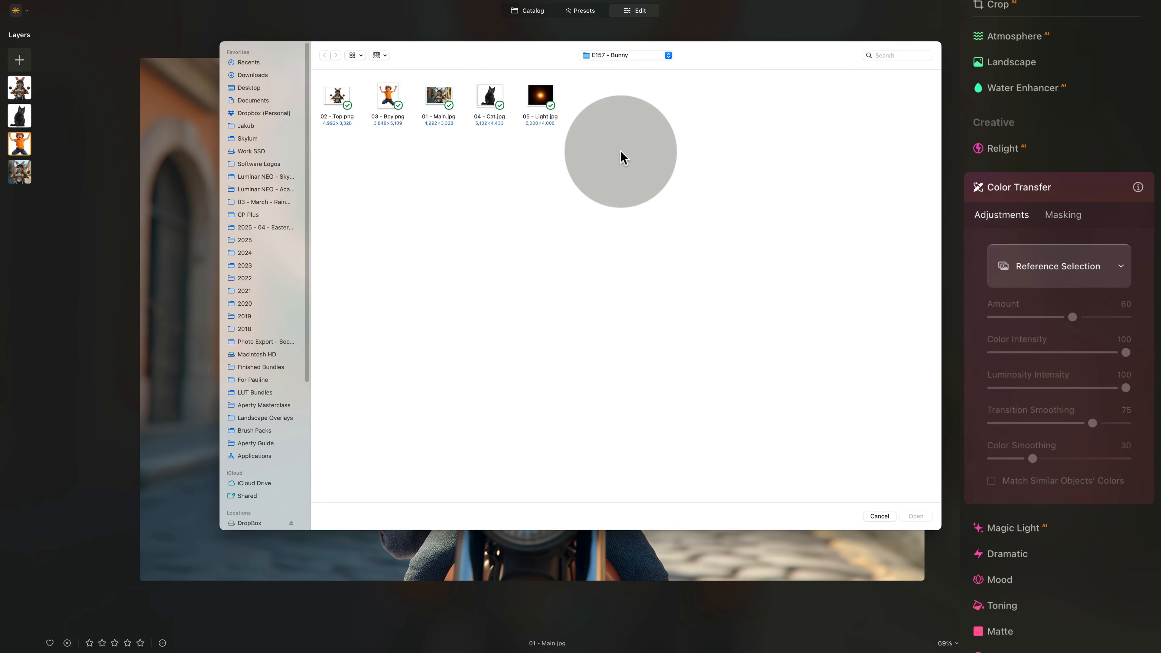
click(439, 123)
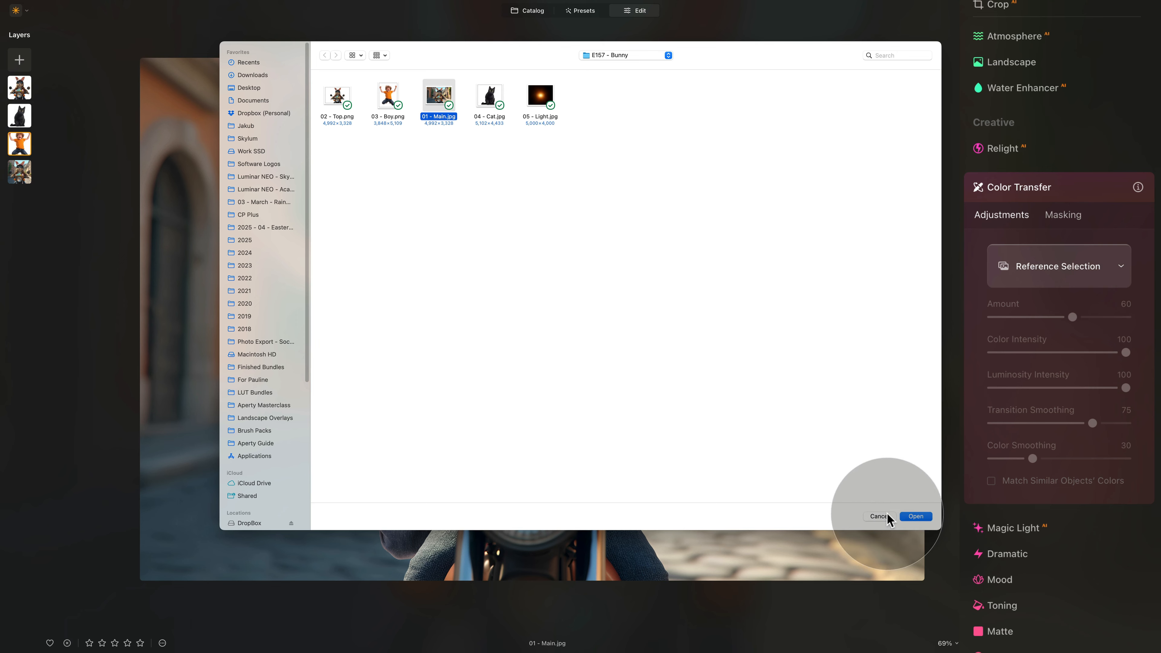
click(915, 515)
click(1066, 272)
click(1064, 341)
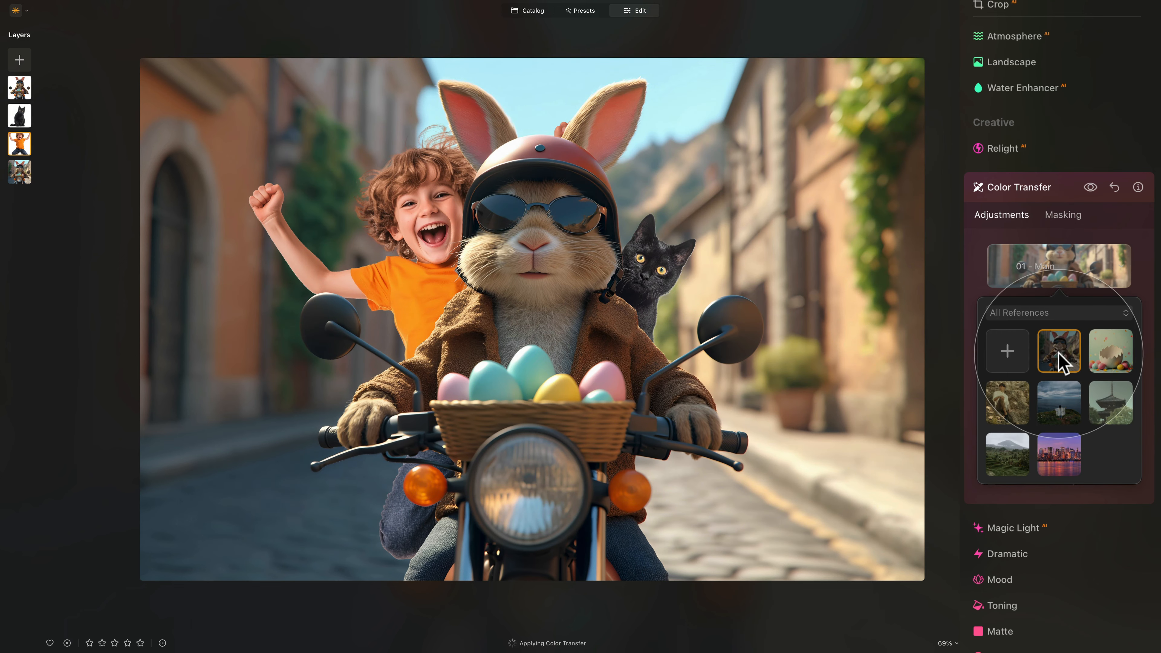
click(1120, 220)
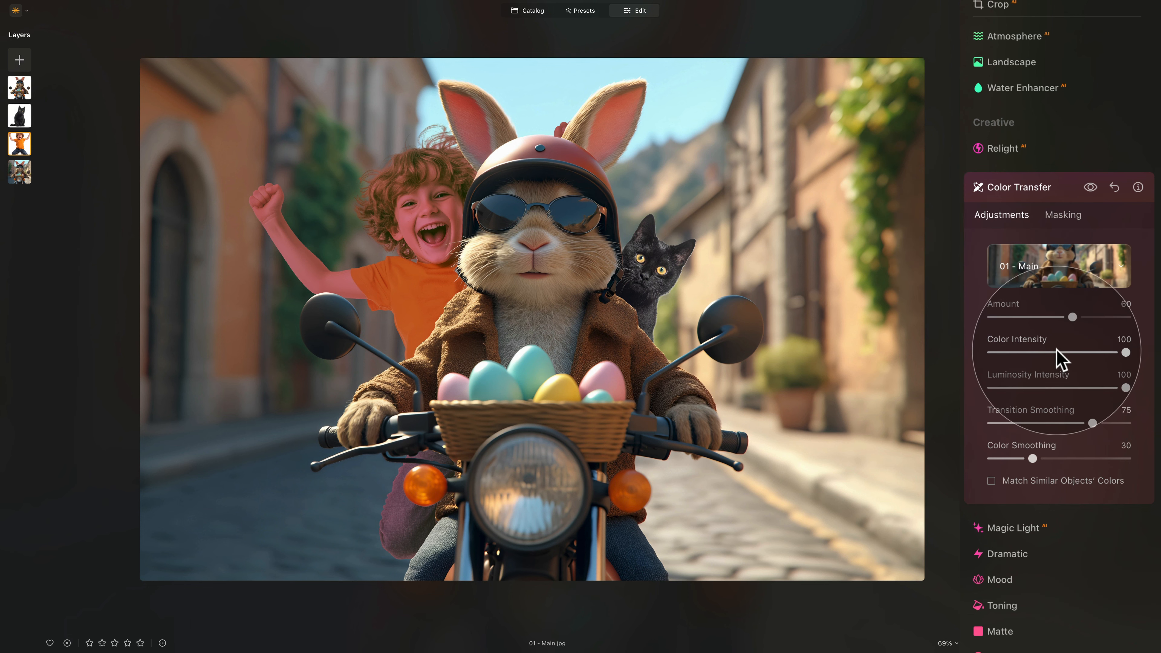
Reduce the boy's Color Transfer to Color Intensity 15 and Luminosity Intensity 30, and close the tool
drag(1056, 351, 1017, 352)
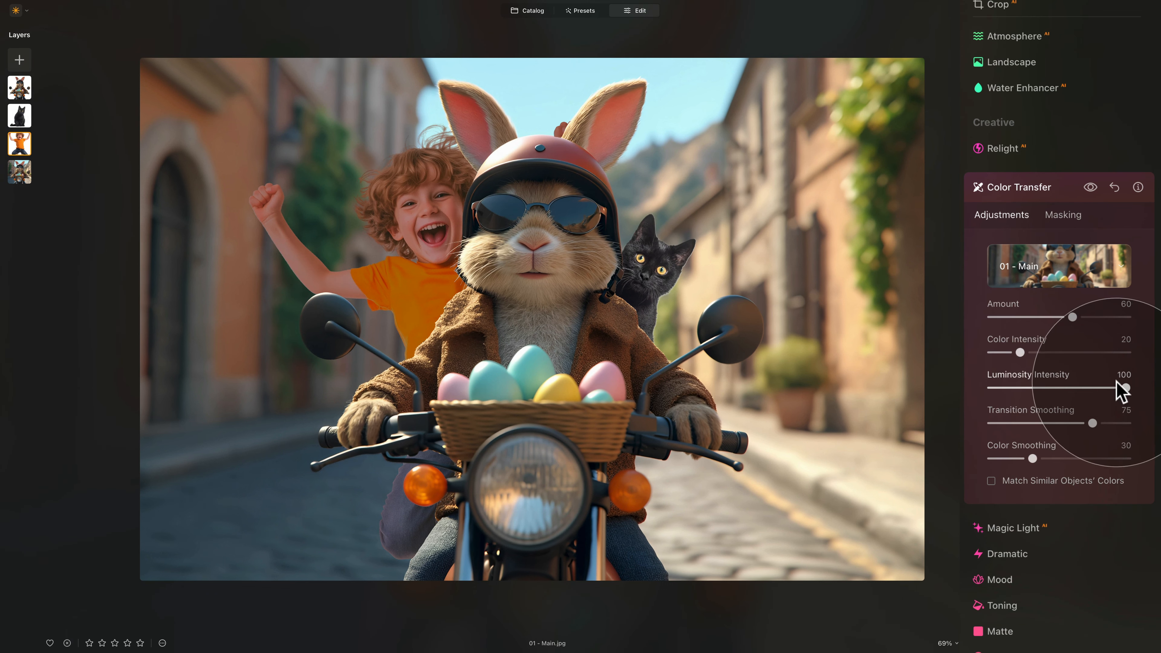
drag(1123, 386, 1048, 391)
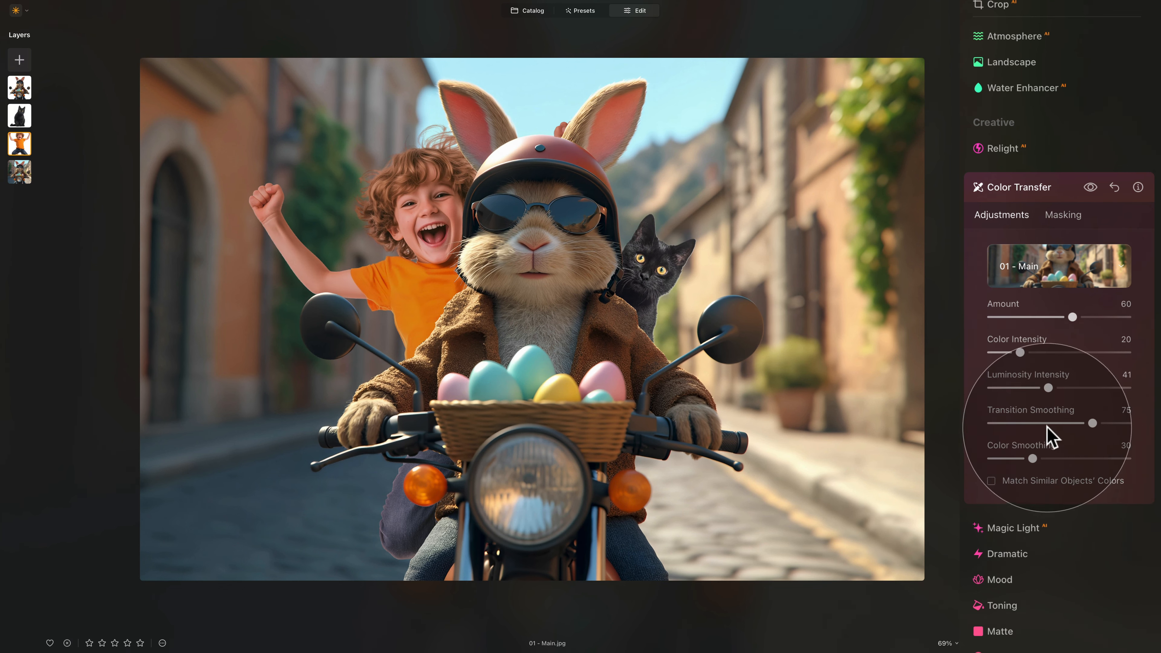
drag(1055, 391, 1050, 390)
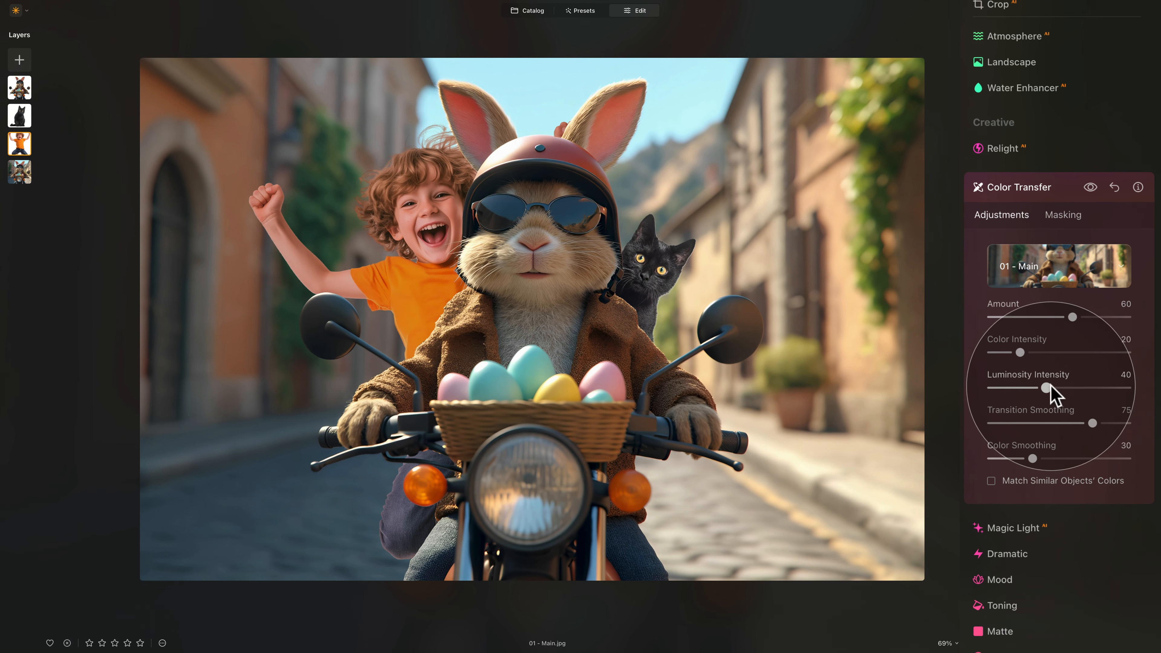
mouse_move(1021, 354)
mouse_down()
mouse_move(1080, 355)
mouse_move(991, 352)
mouse_move(1028, 349)
mouse_move(995, 350)
mouse_move(1007, 353)
mouse_up()
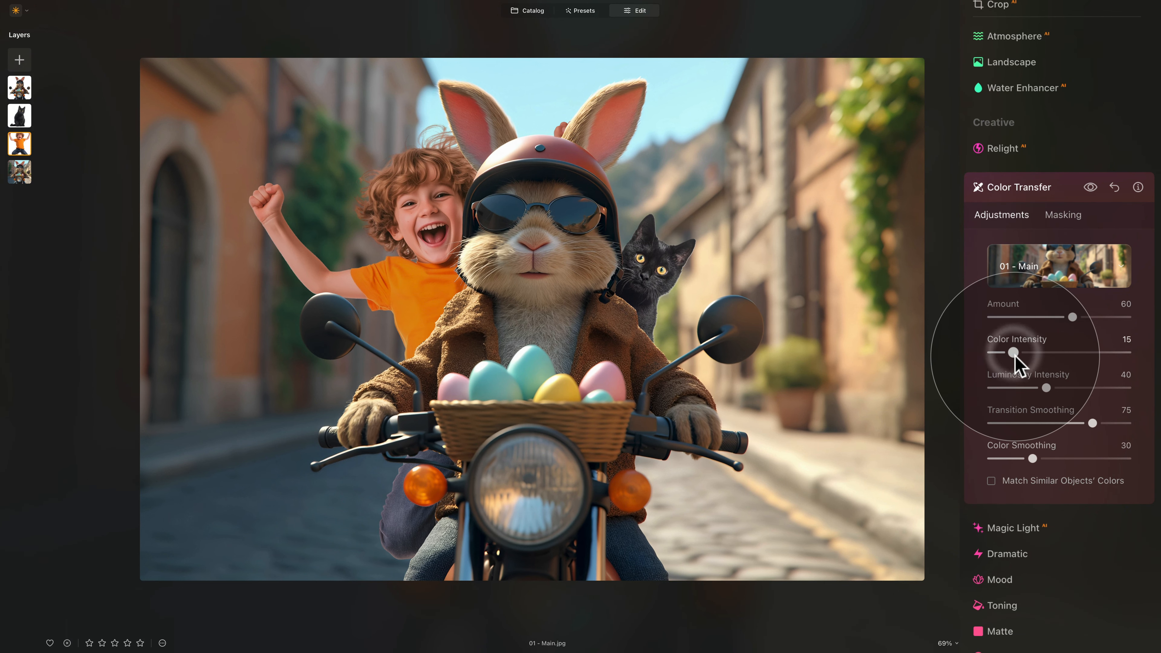
drag(1047, 388, 1038, 388)
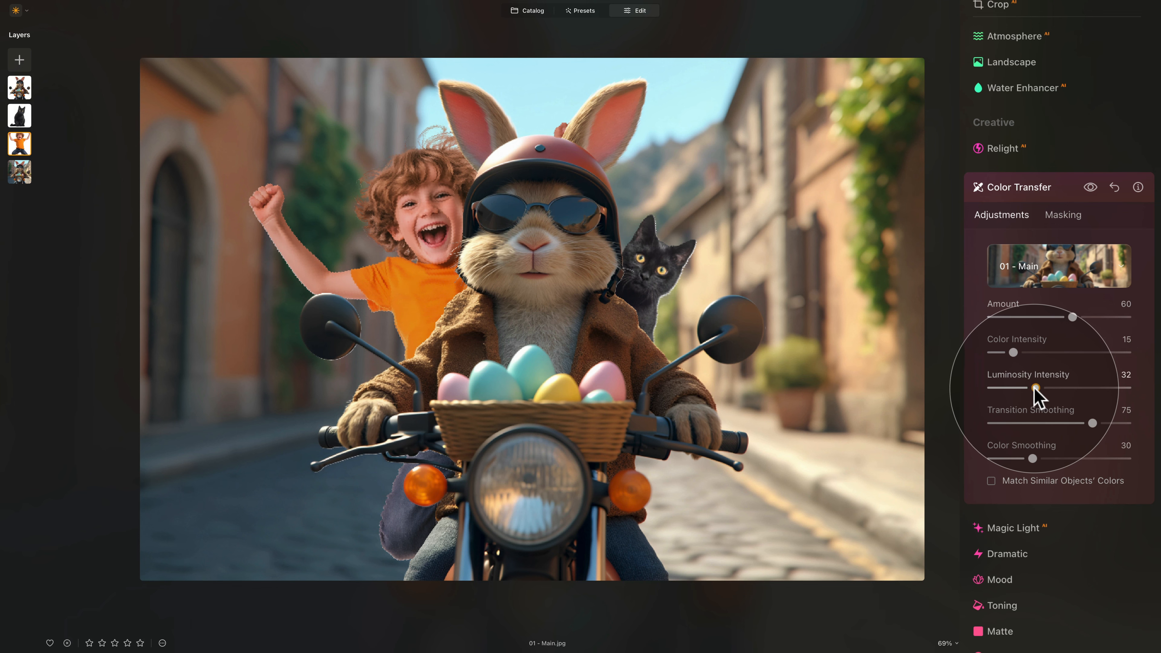
drag(1032, 389, 1031, 388)
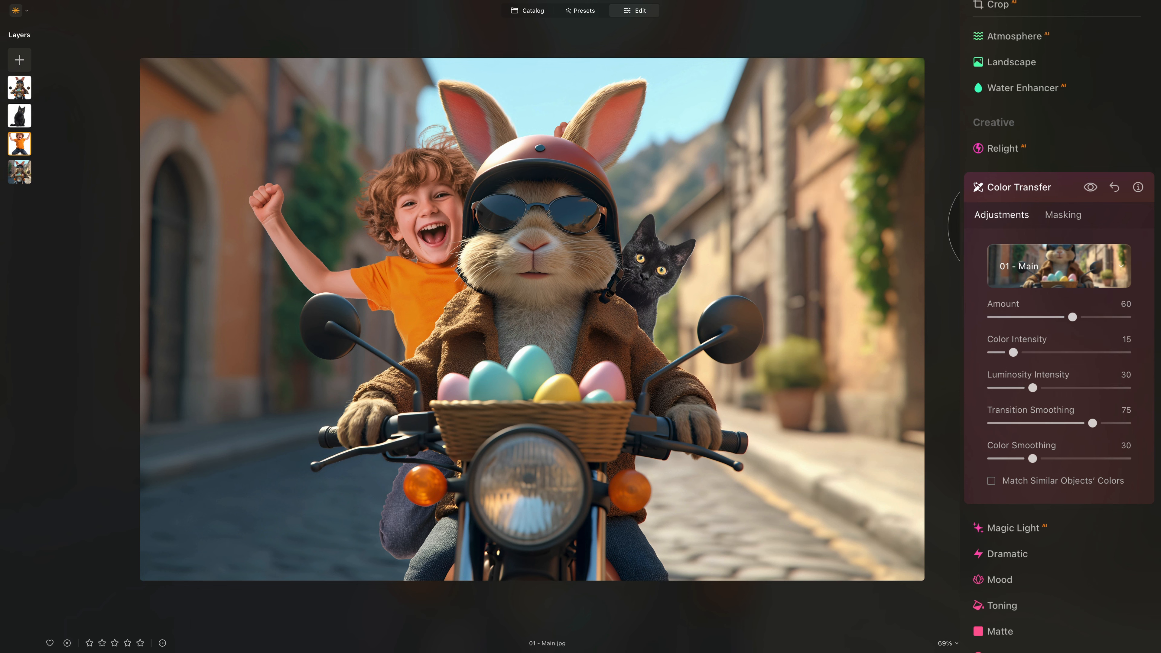
click(1031, 188)
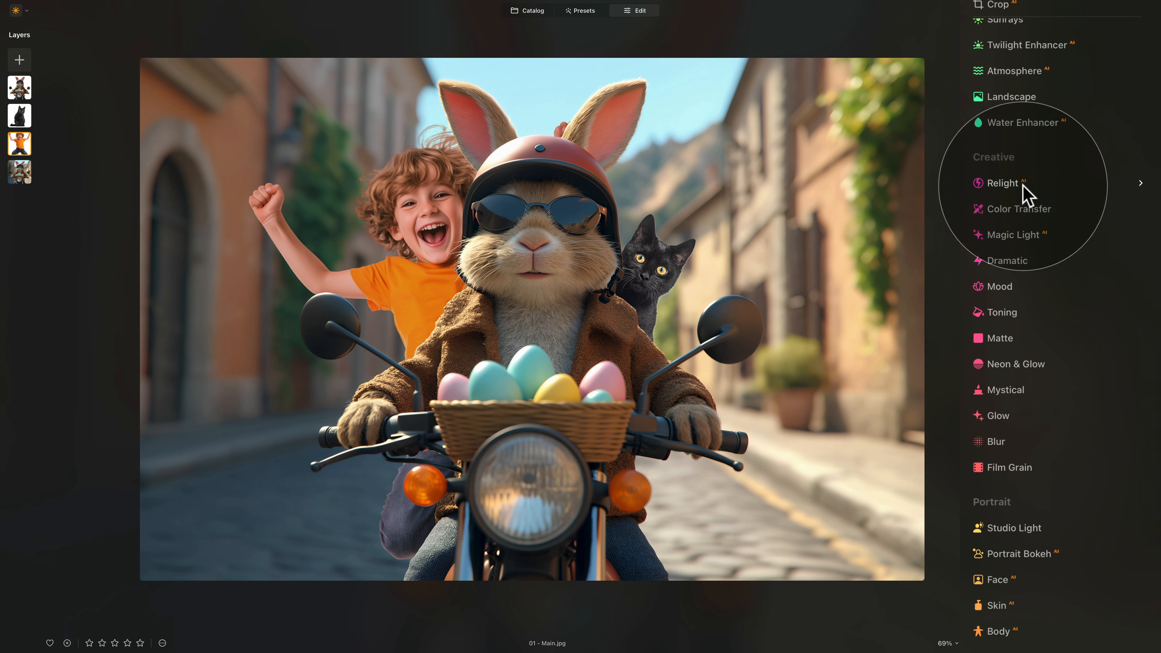
Apply Color Transfer to the cat layer using the 01 - Main reference image
click(19, 116)
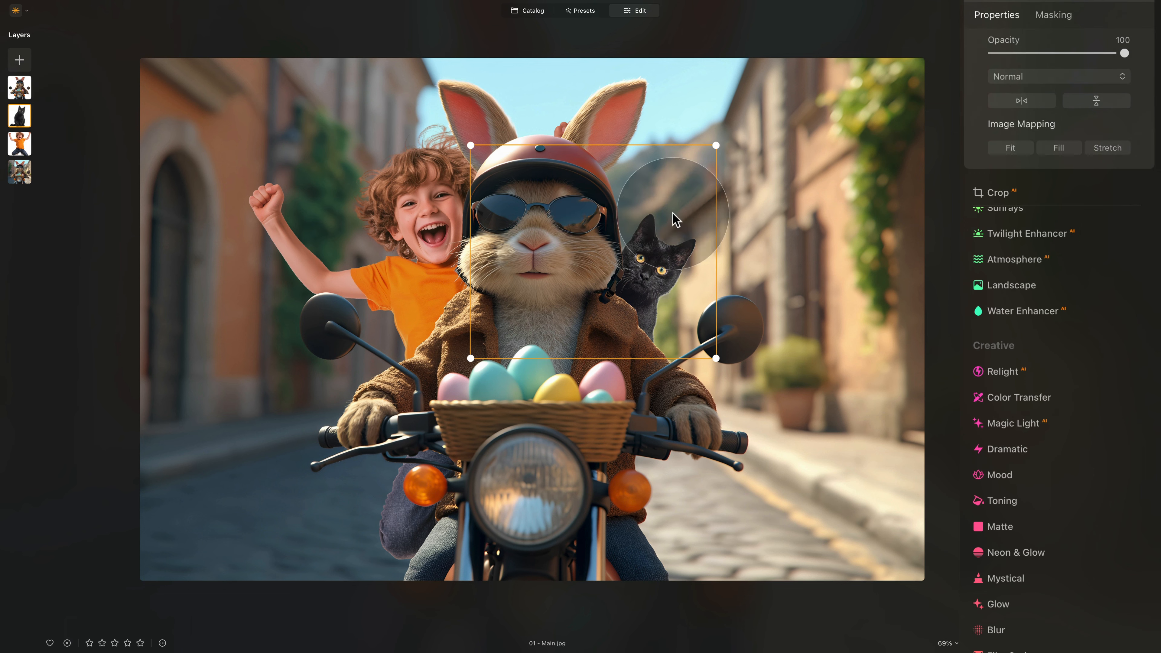
click(1029, 399)
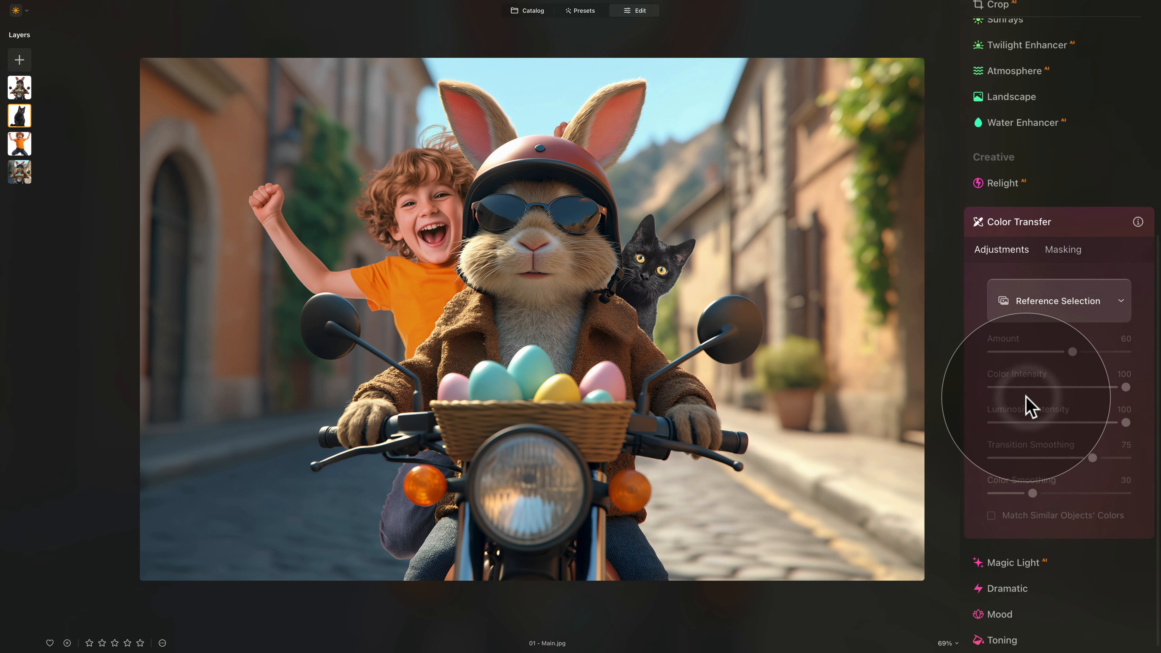
click(1055, 306)
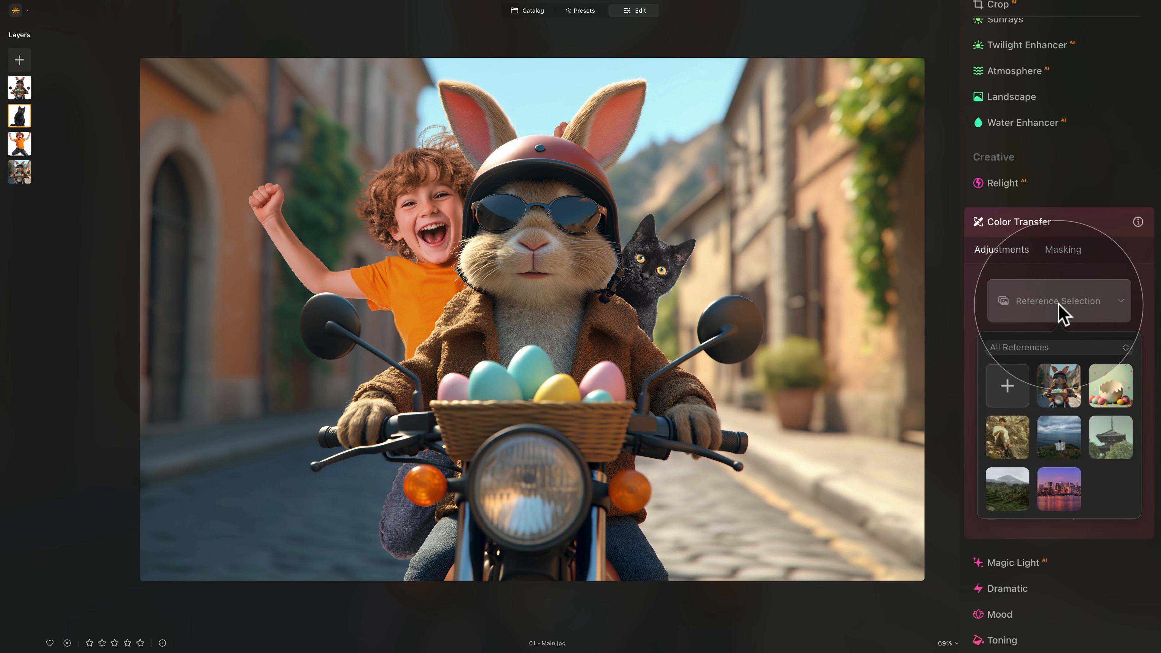
click(1064, 390)
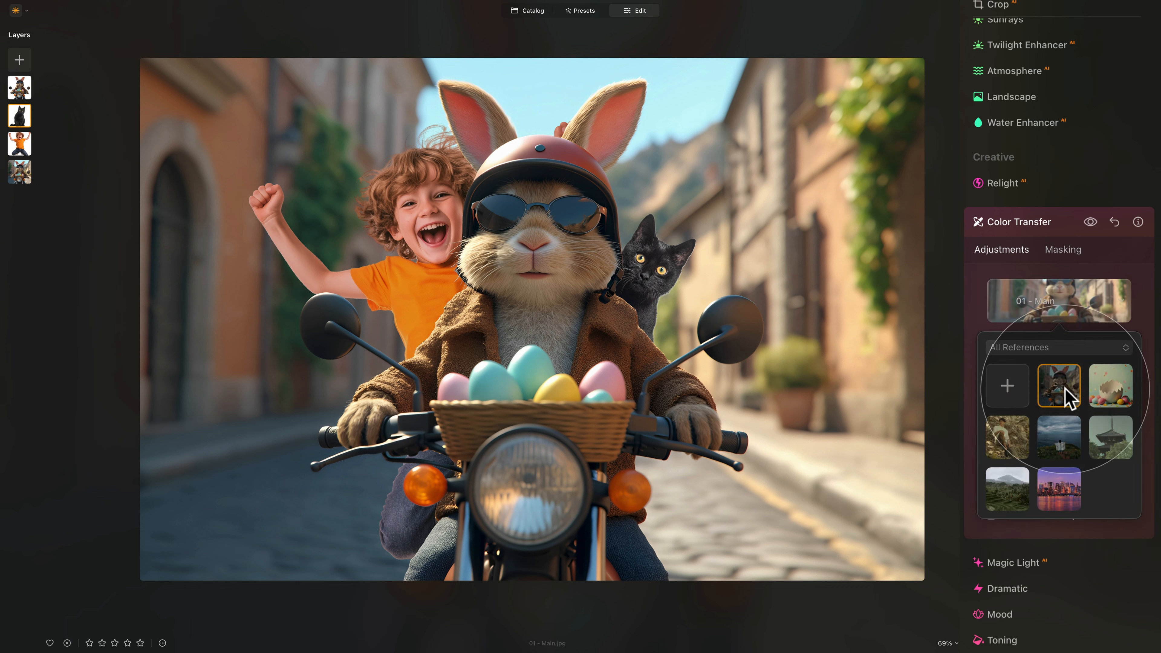
click(1138, 284)
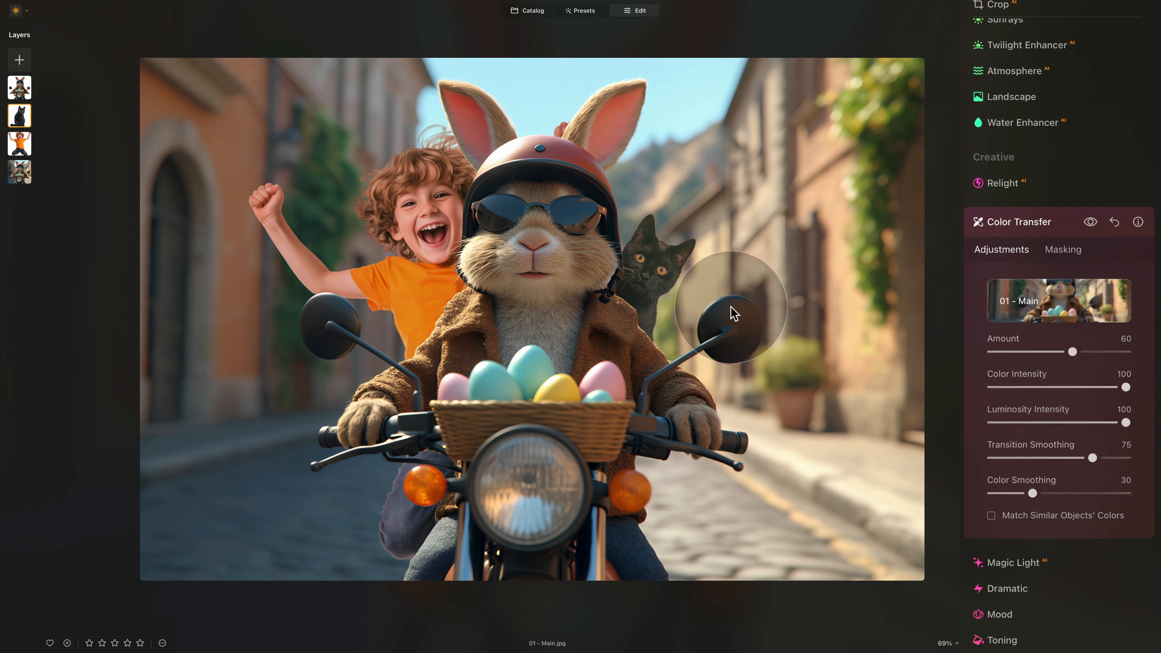
Set the cat's Color Transfer to Color Intensity 15 and Luminosity Intensity 30, and close the tool
click(1012, 388)
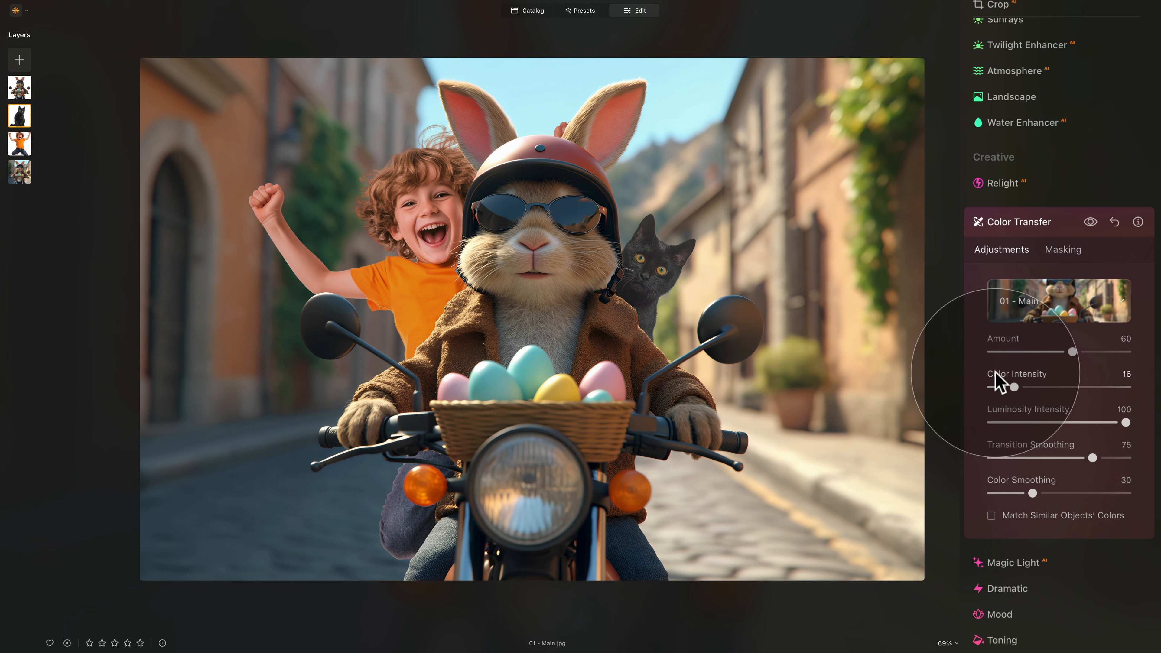
click(1011, 386)
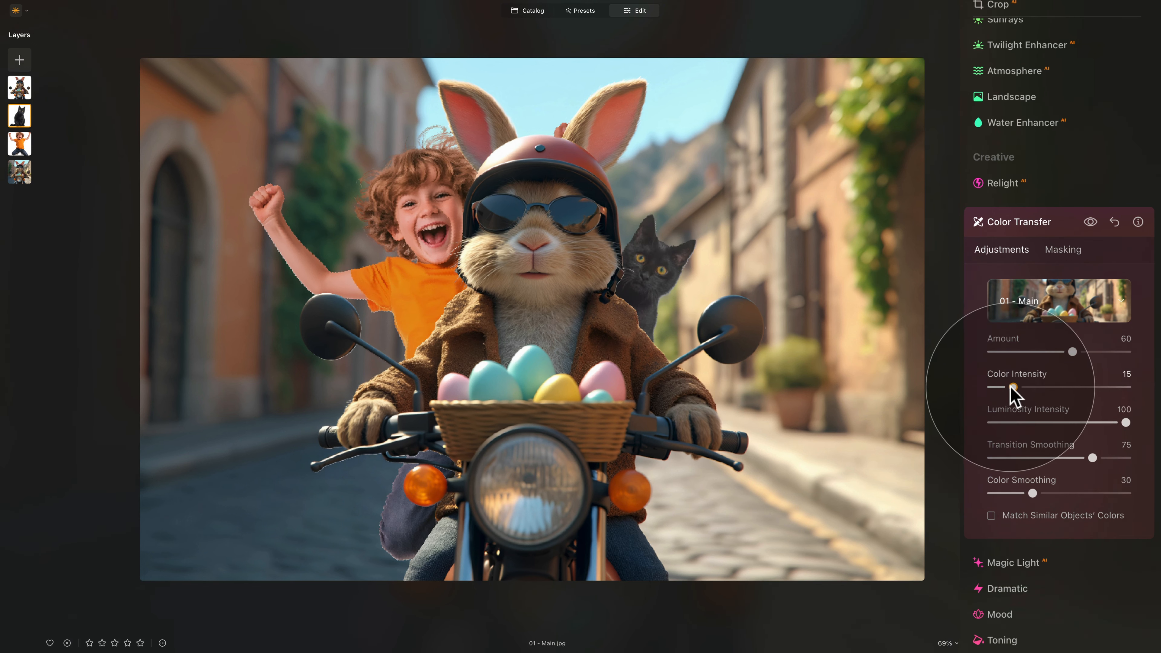
click(1028, 423)
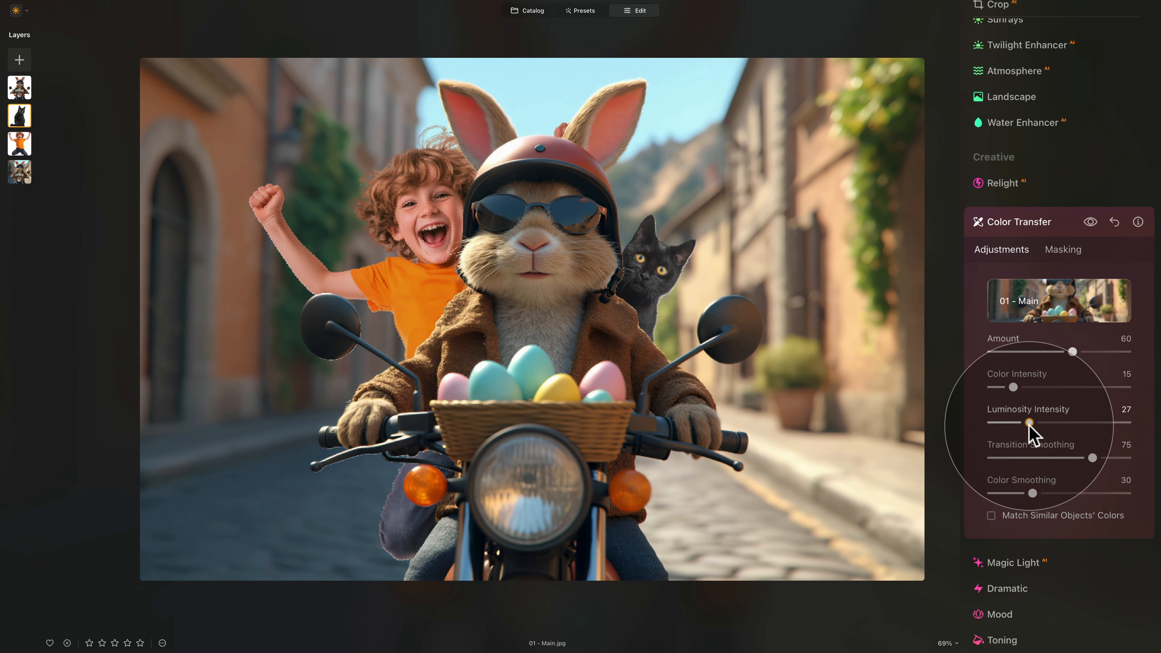
mouse_move(1028, 423)
mouse_down()
mouse_move(1055, 424)
mouse_move(1023, 423)
mouse_move(1033, 423)
mouse_up()
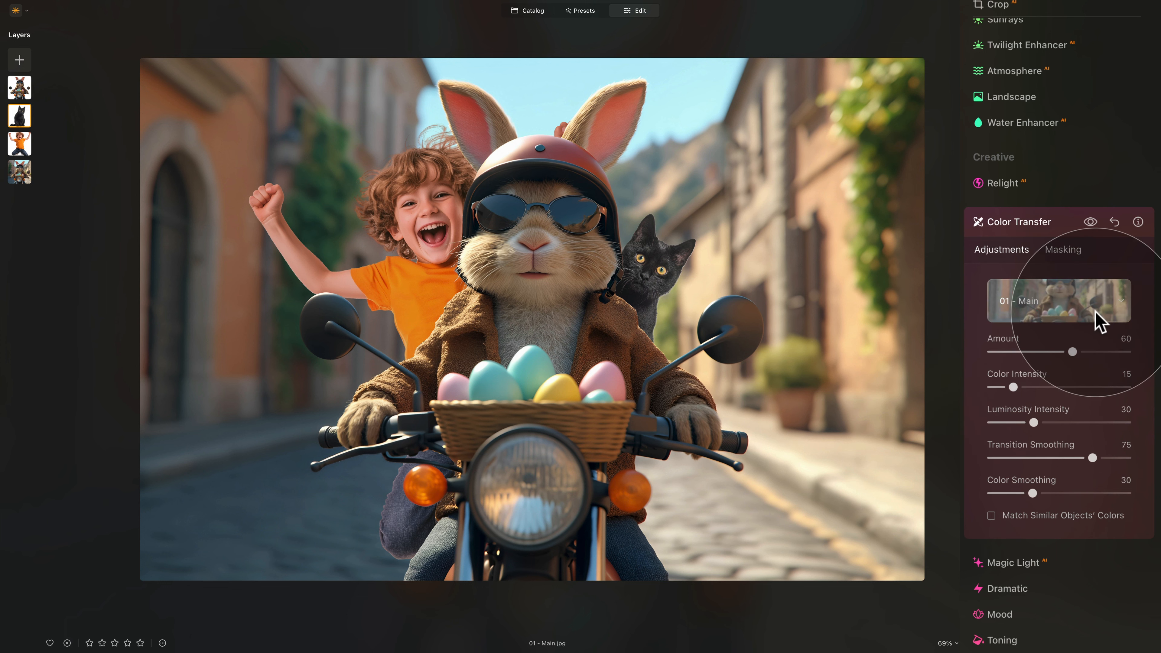
click(1026, 224)
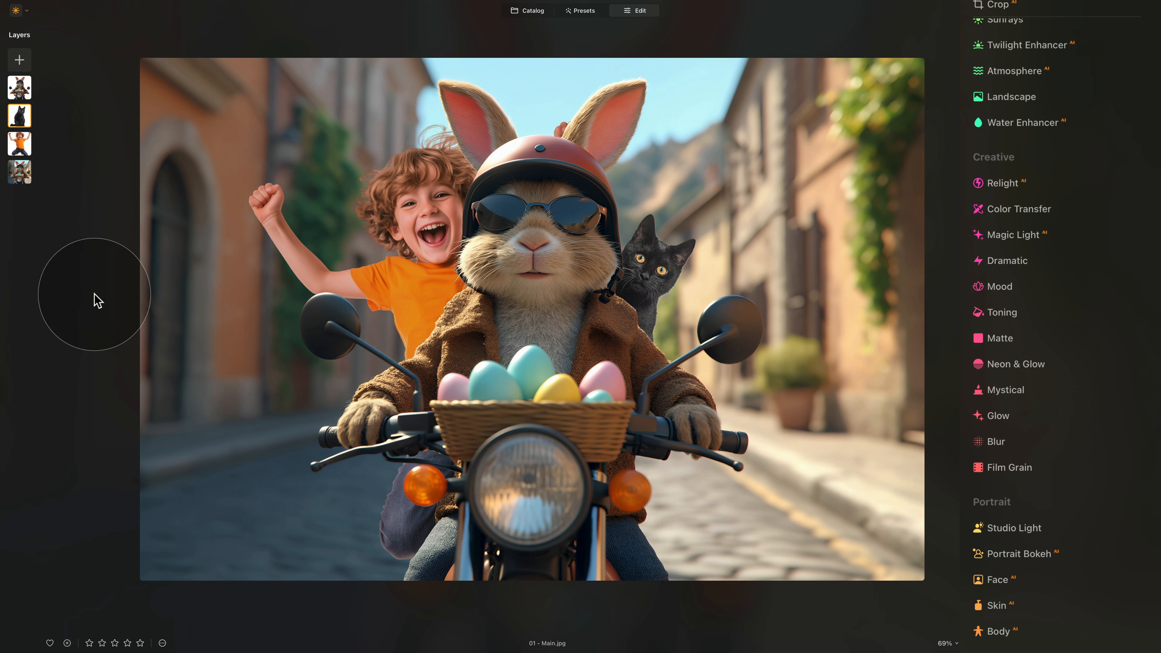
Darken the boy layer with the Develop tool by setting Exposure to -1.02
click(15, 146)
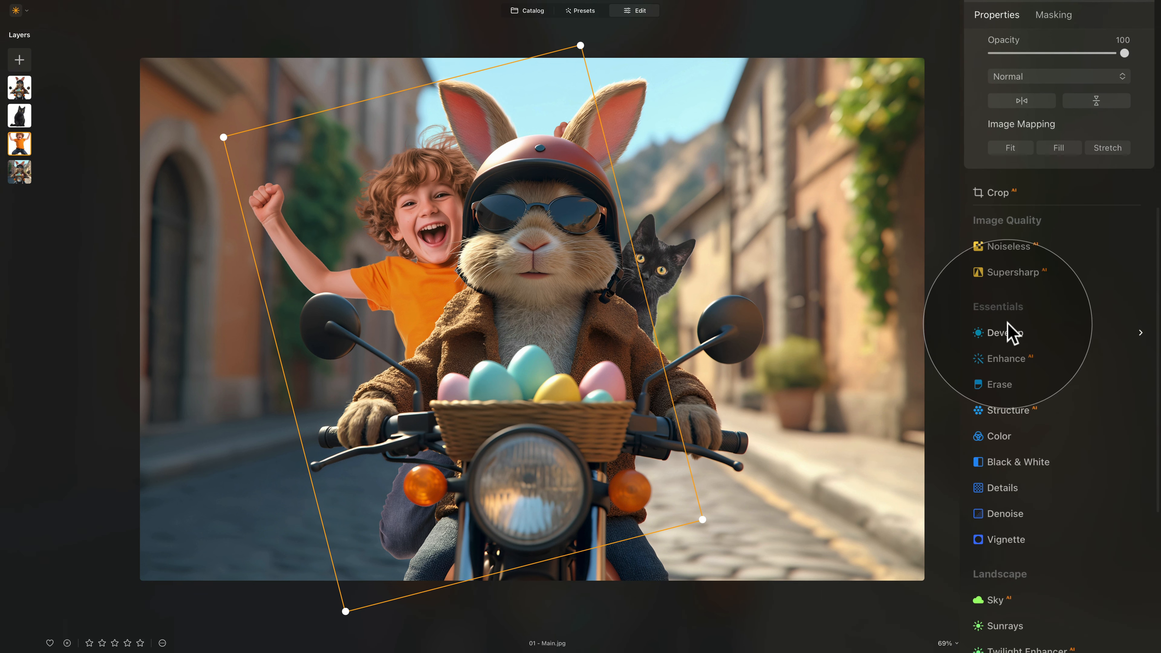
click(1008, 333)
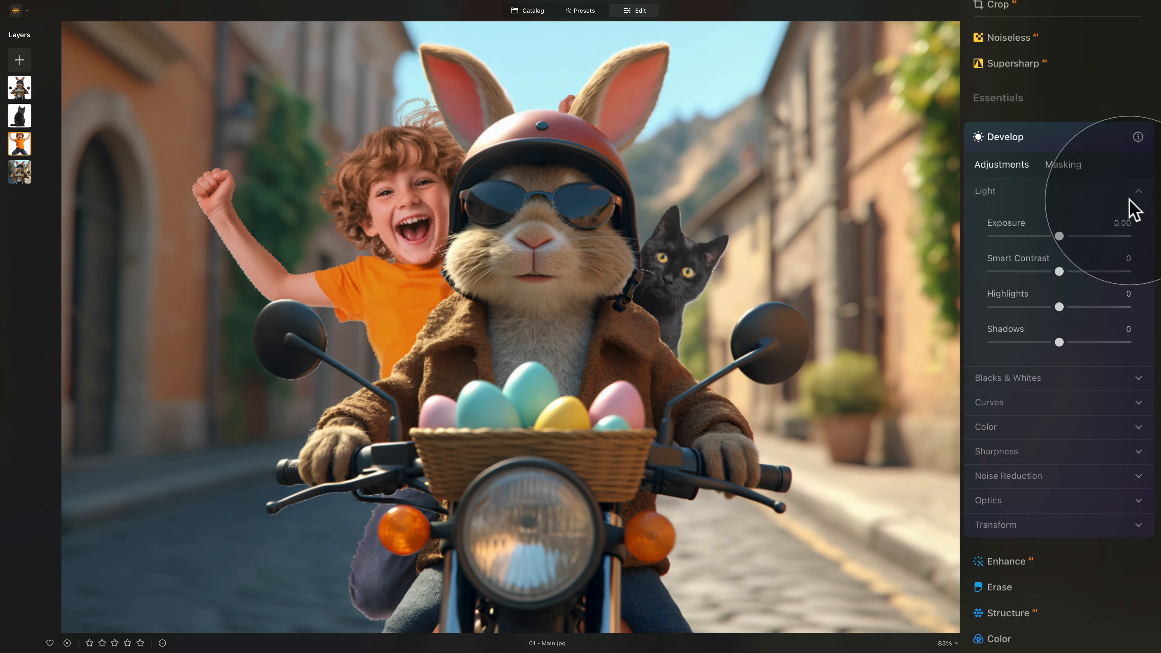
click(1058, 235)
mouse_move(1058, 235)
mouse_down()
mouse_move(972, 232)
mouse_move(1046, 241)
mouse_up()
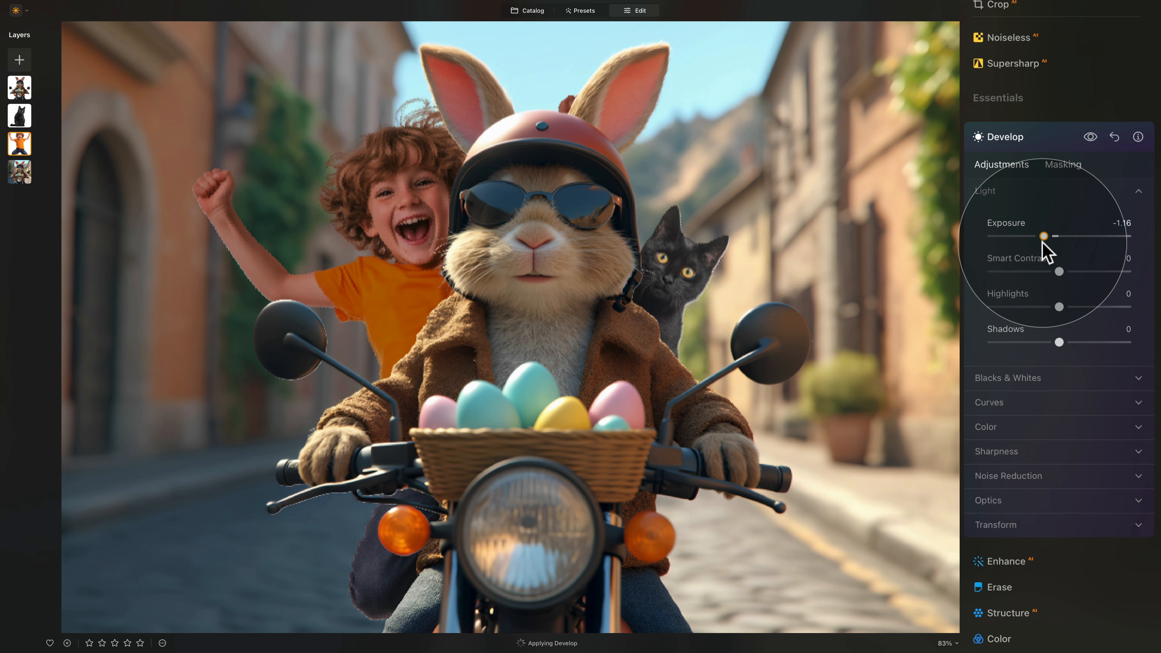
drag(1045, 239, 1045, 240)
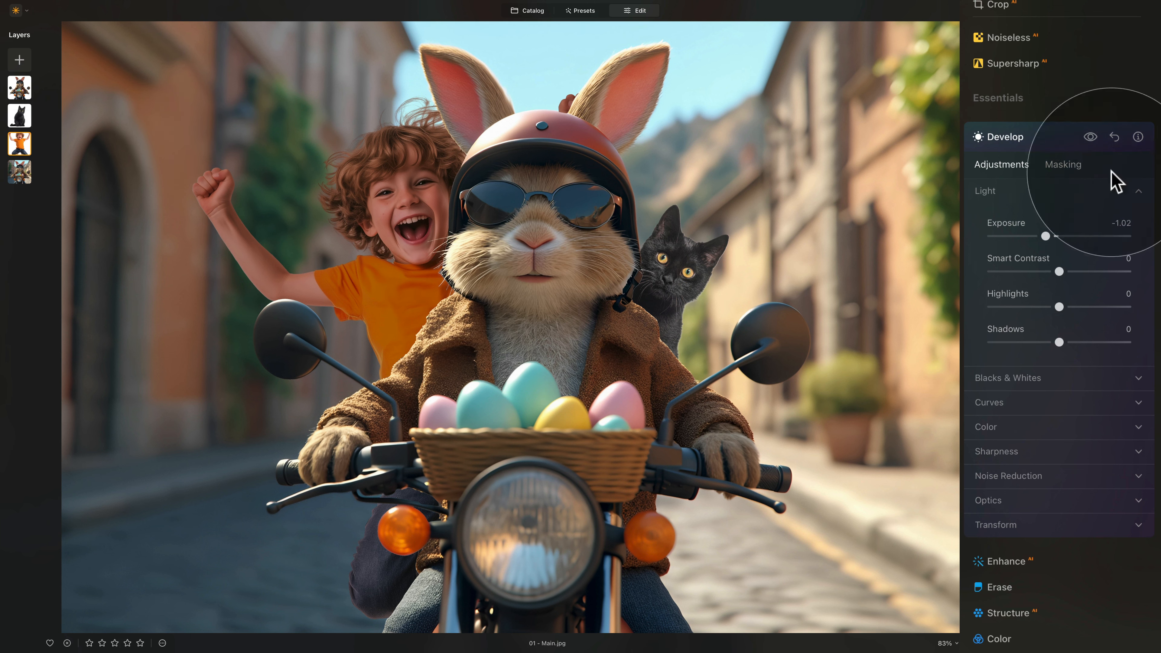
Mask the boy's darkening with a slanted linear gradient, full over the bunny's side and fading out across his face and shirt, and compare the effect
click(1065, 166)
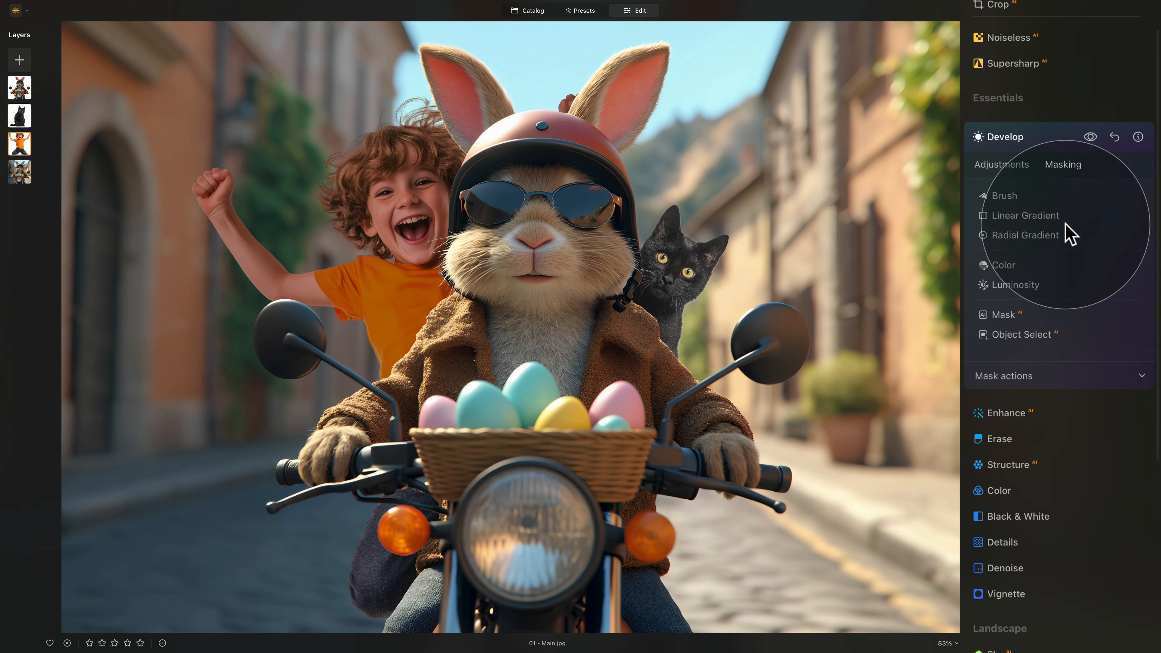
click(1044, 217)
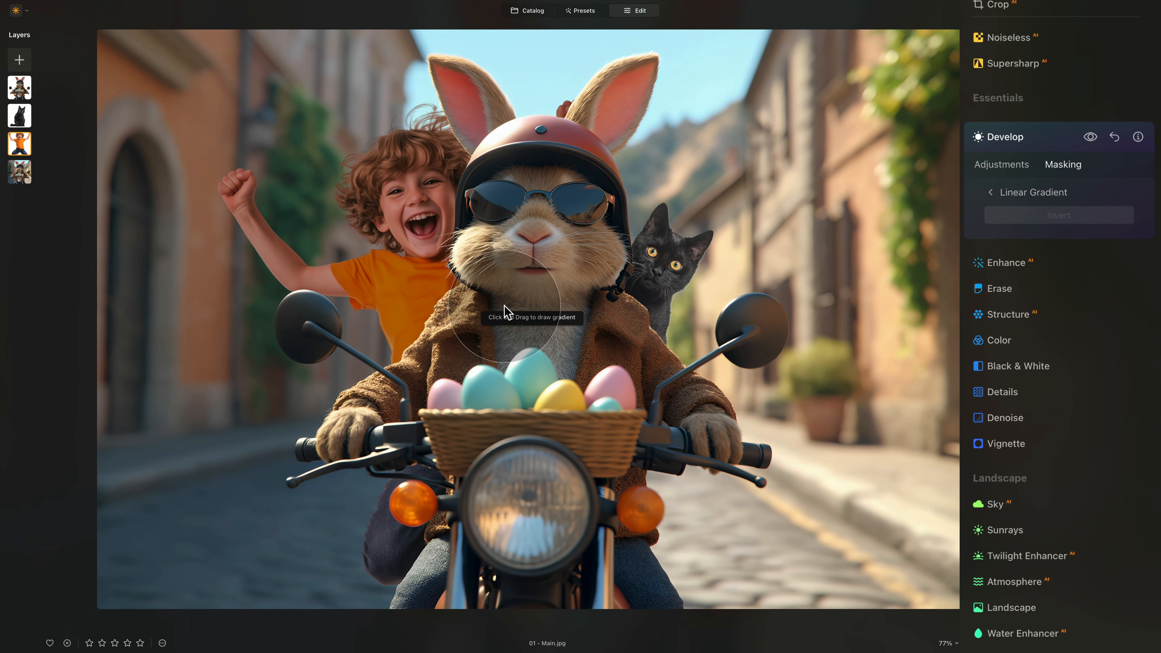
drag(504, 305, 367, 257)
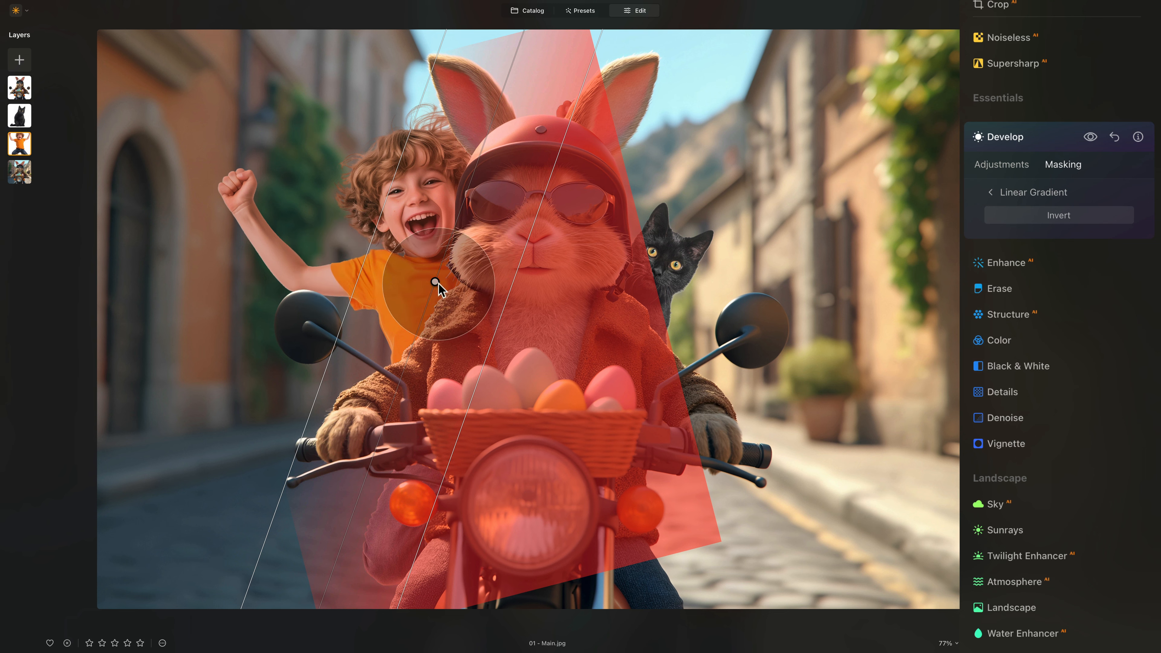
drag(435, 281, 420, 278)
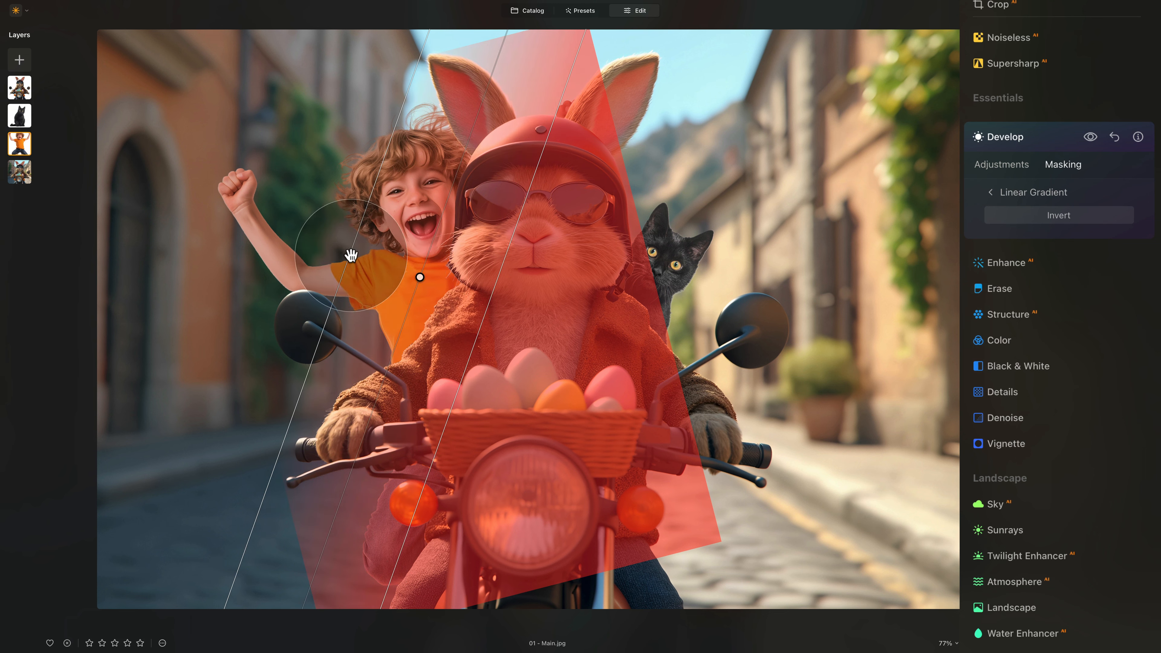
drag(351, 254, 389, 257)
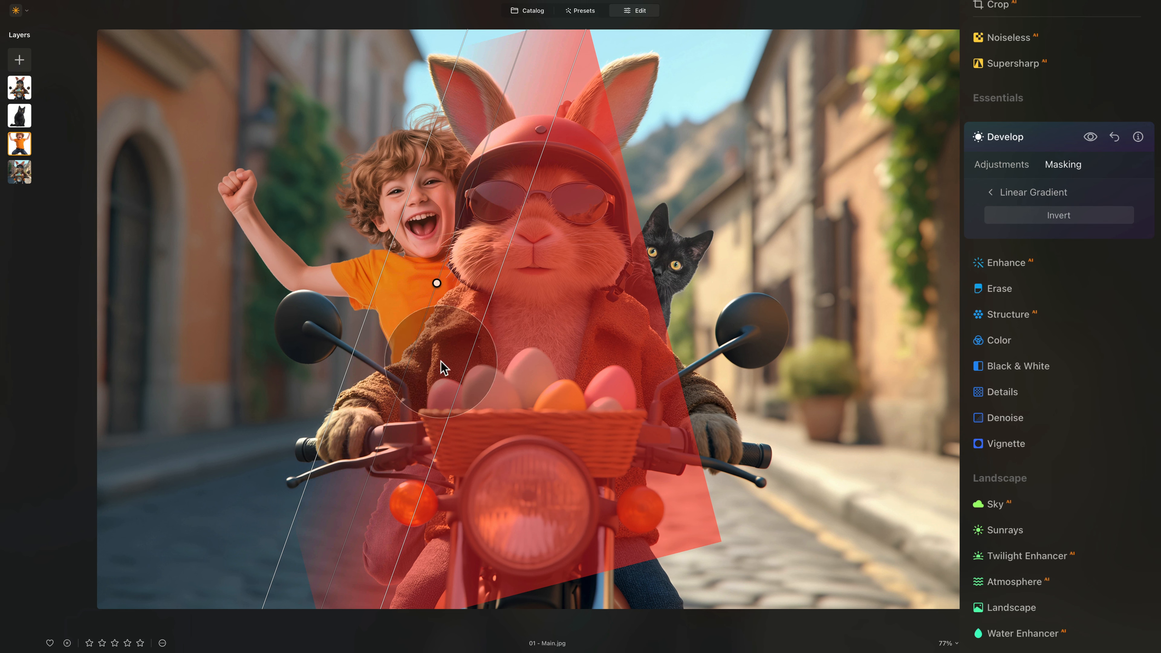
drag(414, 350, 431, 270)
drag(385, 232, 419, 264)
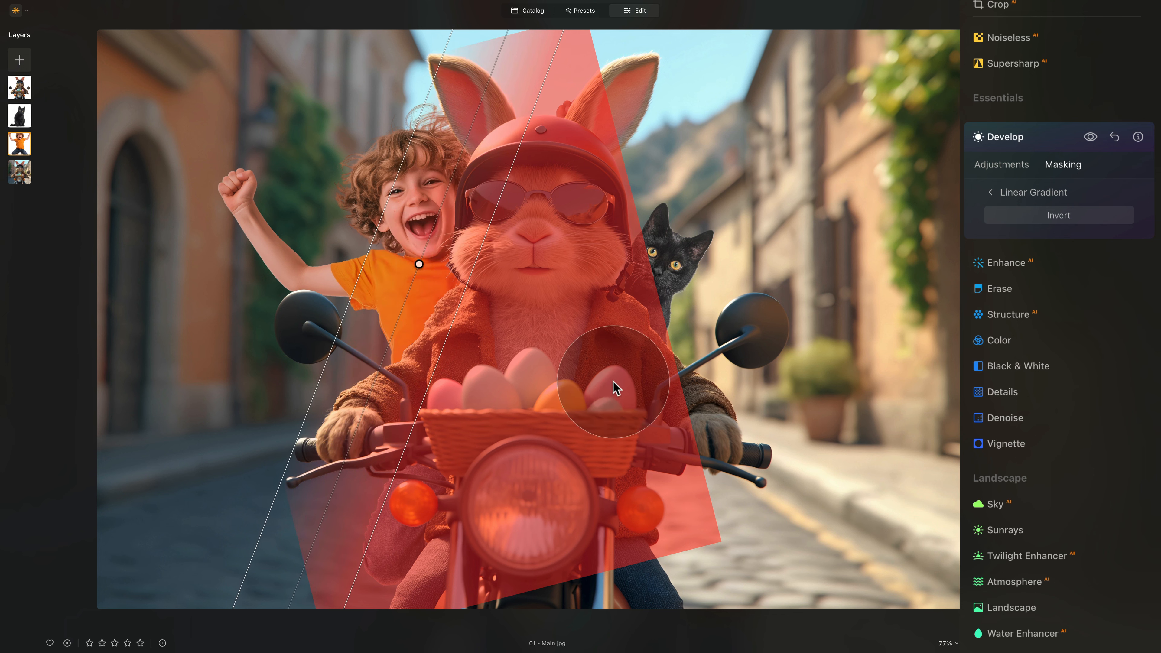
click(991, 192)
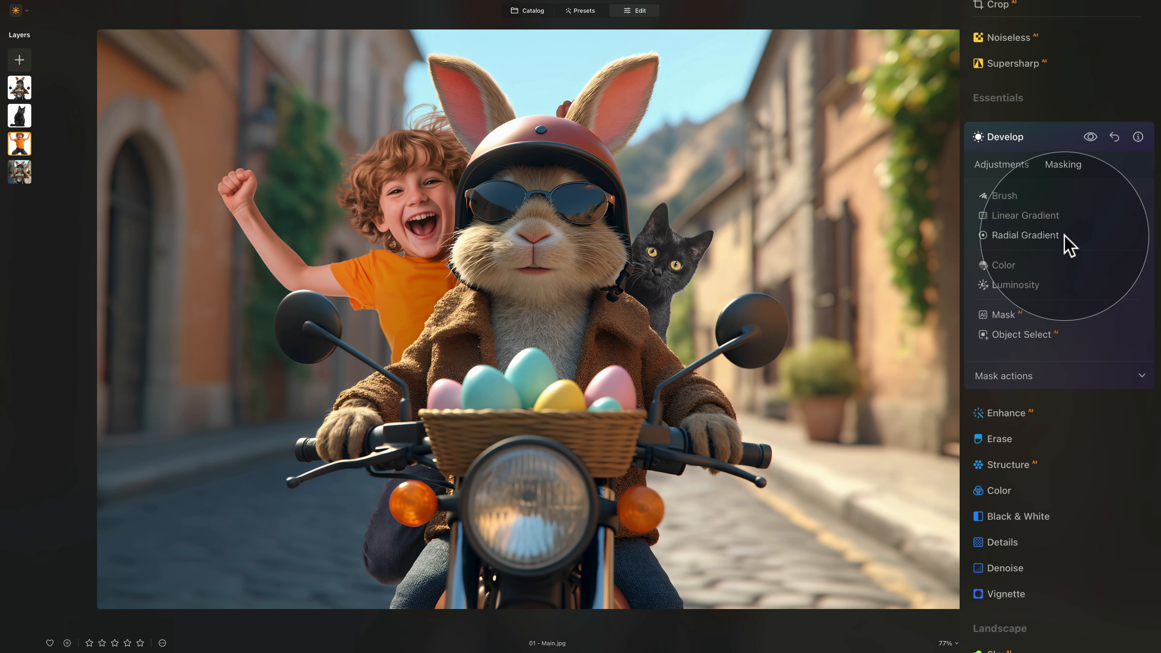
click(1090, 137)
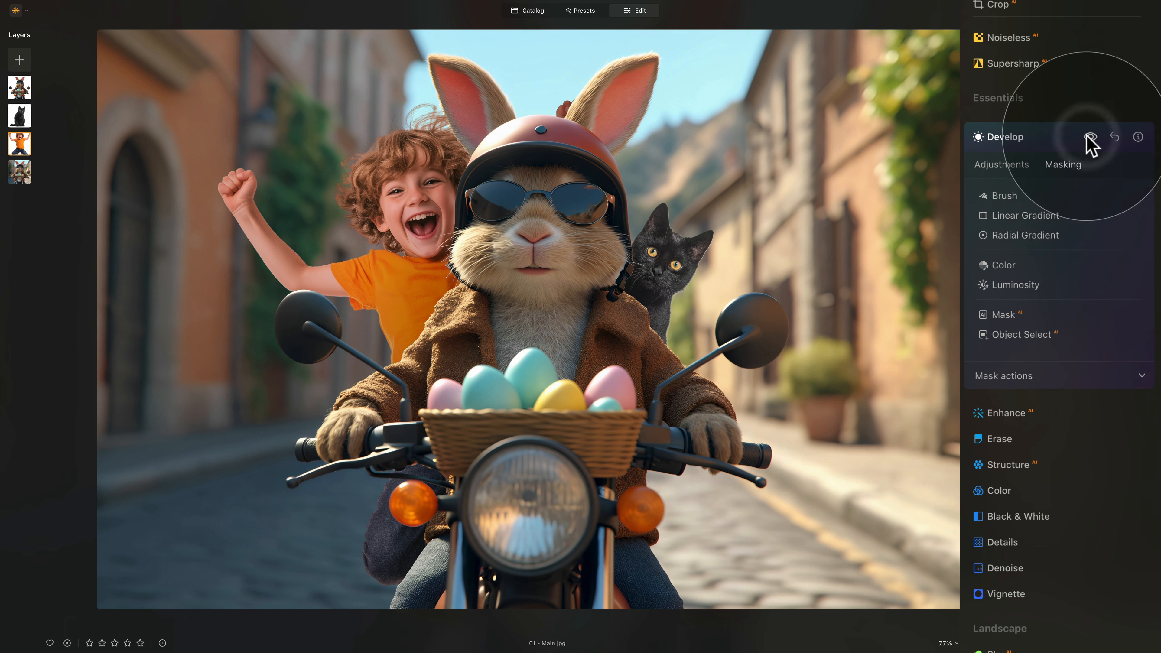
Set the boy's gradient-masked Develop Exposure to -1.50 and close the tool
click(1006, 166)
drag(1044, 237, 1047, 237)
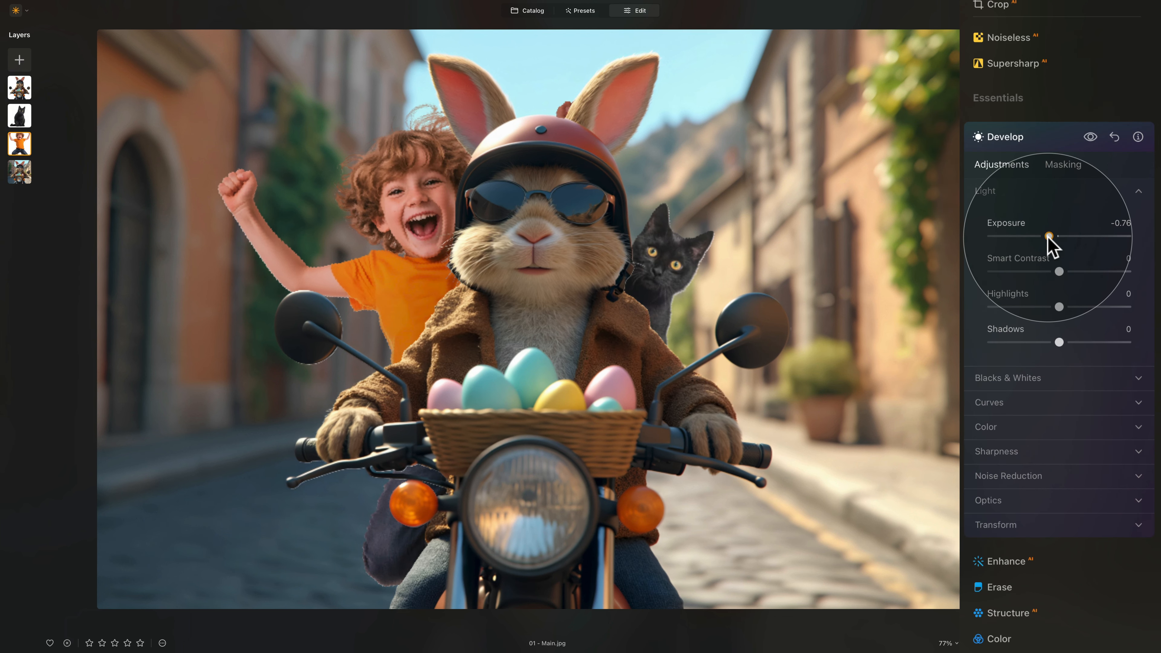
drag(1051, 237, 1034, 237)
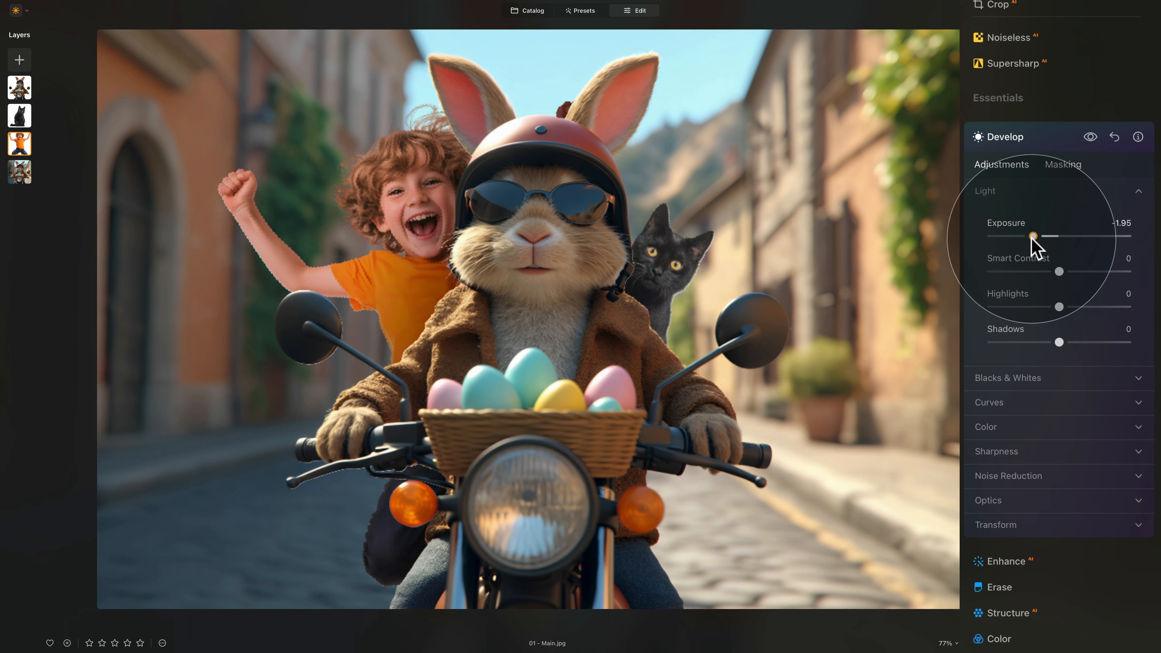
drag(1031, 237, 1038, 238)
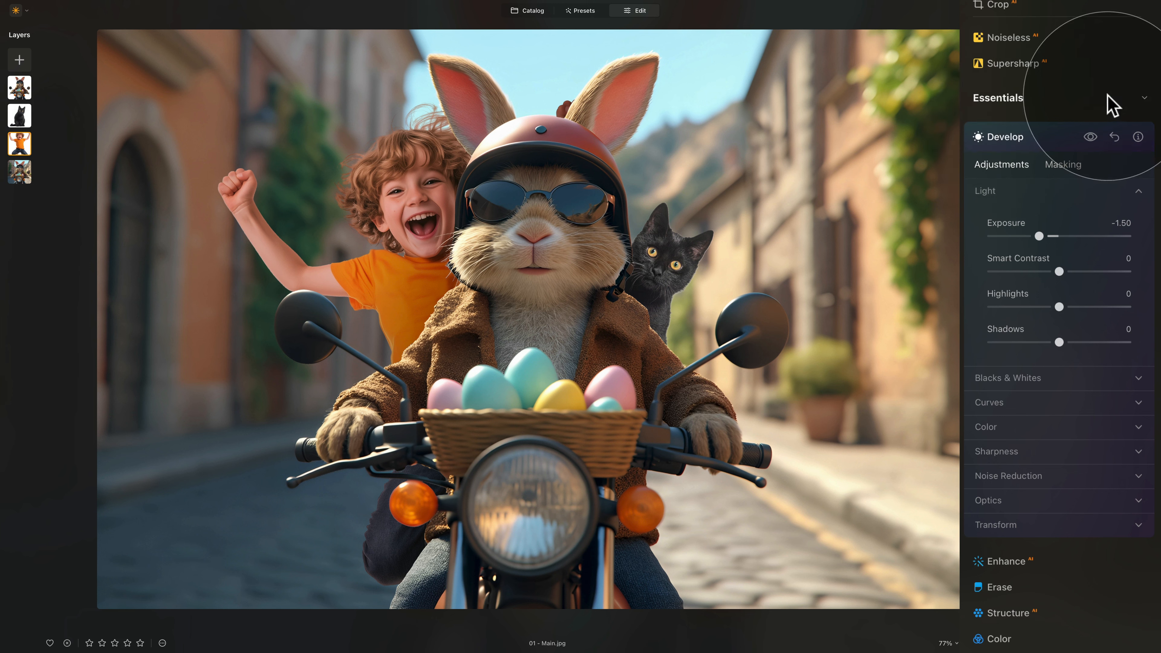
click(1051, 140)
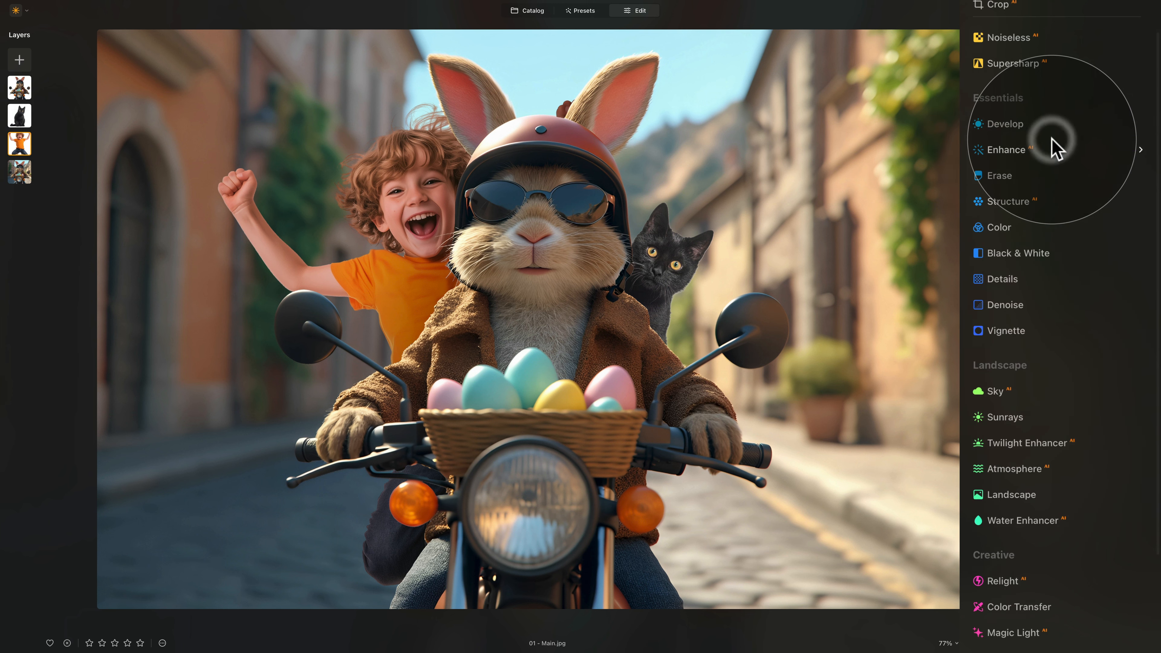
Start a second Develop adjustment on the boy layer and raise its Exposure to 0.42
click(1044, 127)
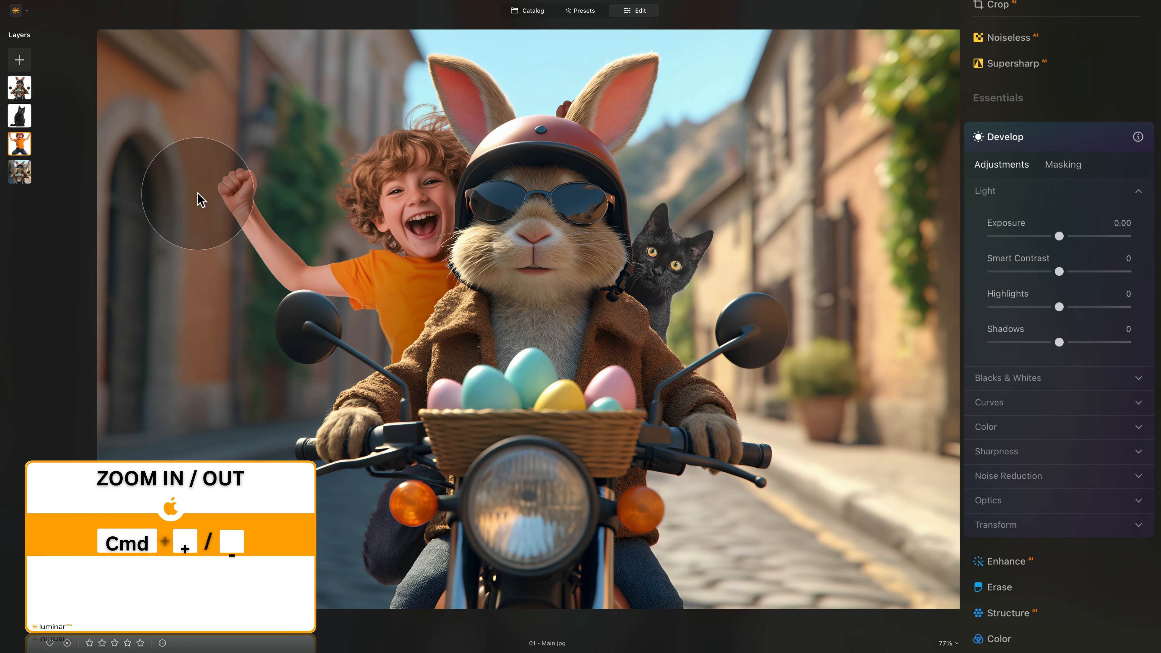
key(ctrl+plus)
key(ctrl+plus)
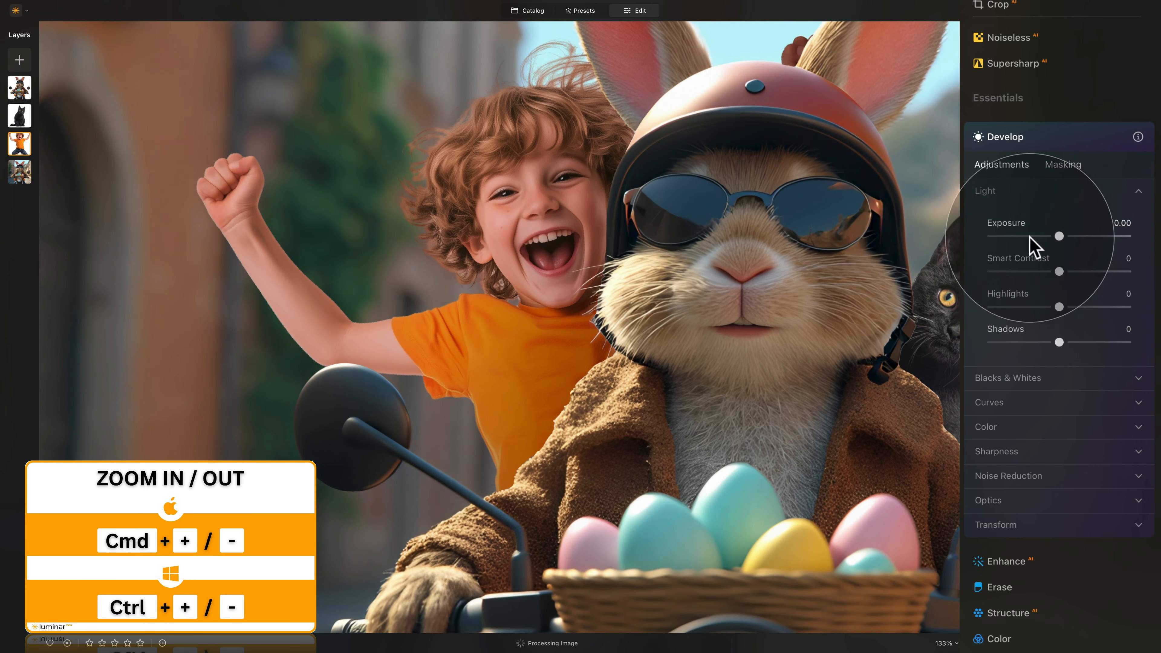
drag(1061, 236, 1064, 236)
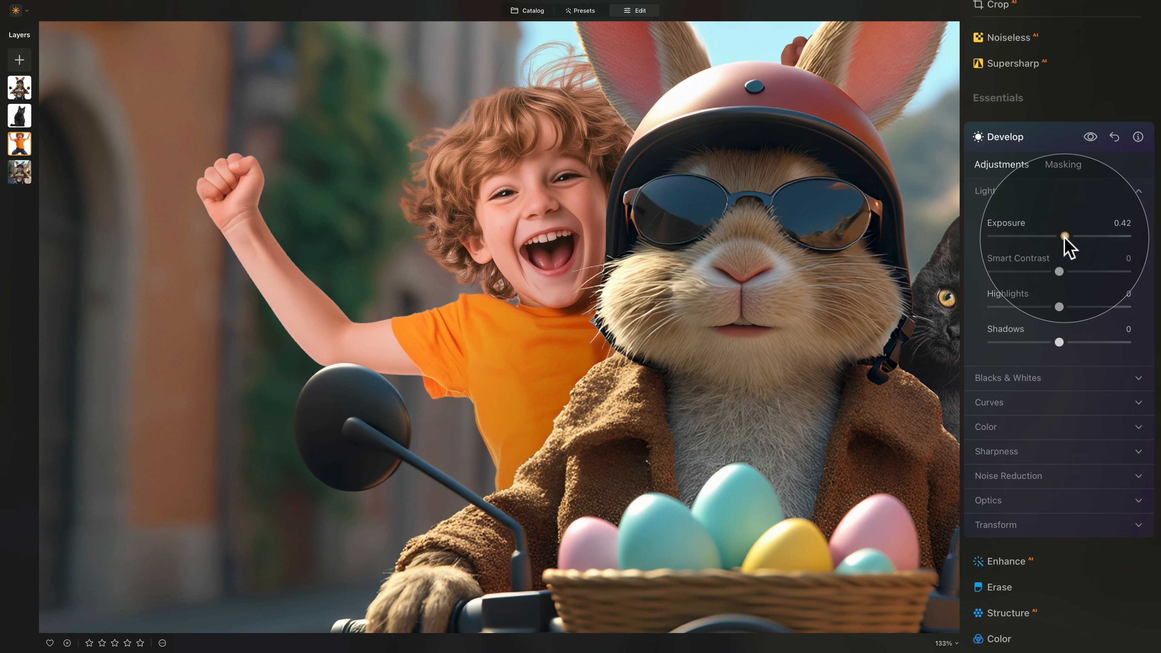
click(1064, 237)
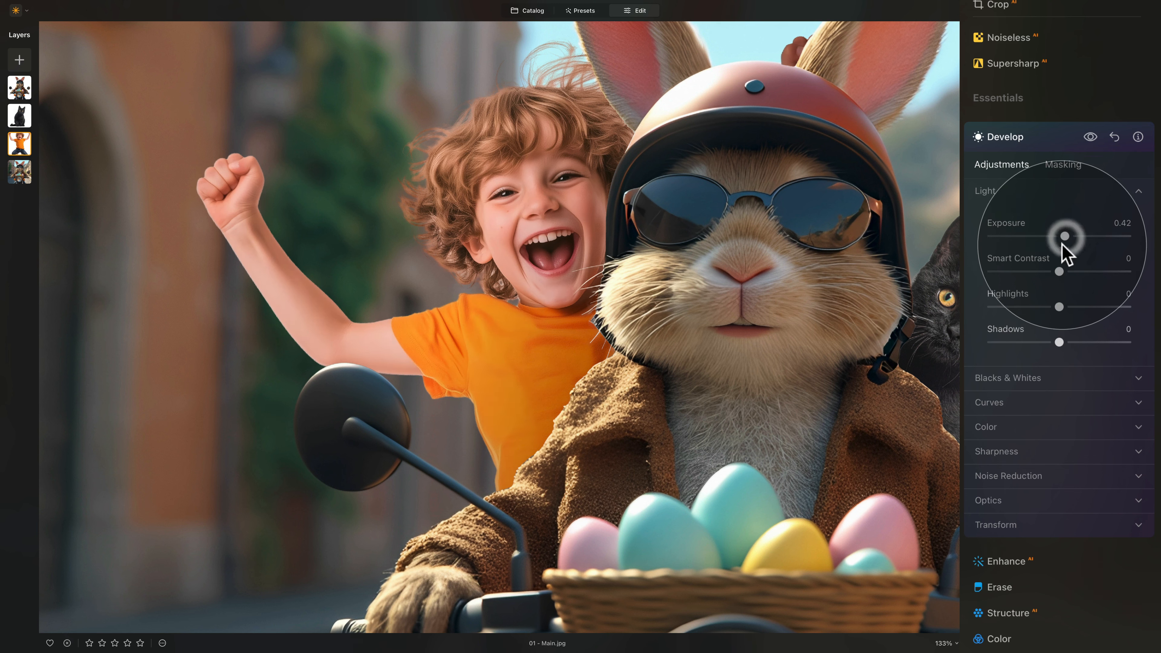
Paint the brightening mask along the boy's raised arm and sleeve with a brush of Size 112, Softness 100 and Strength 40
click(1063, 166)
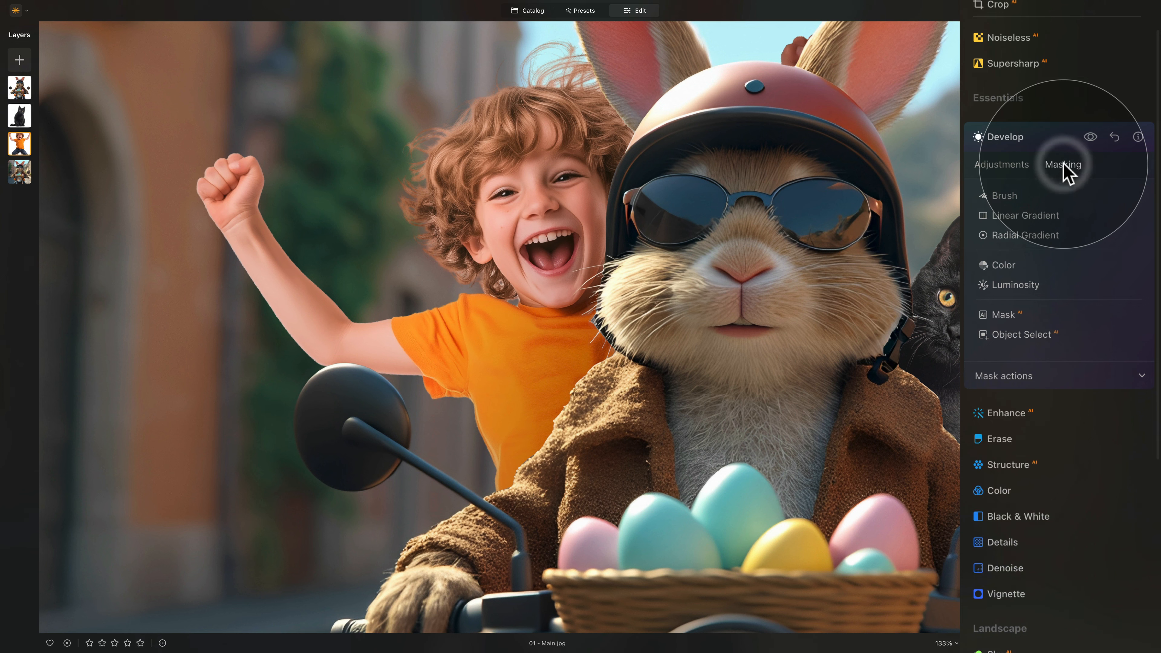
click(1001, 196)
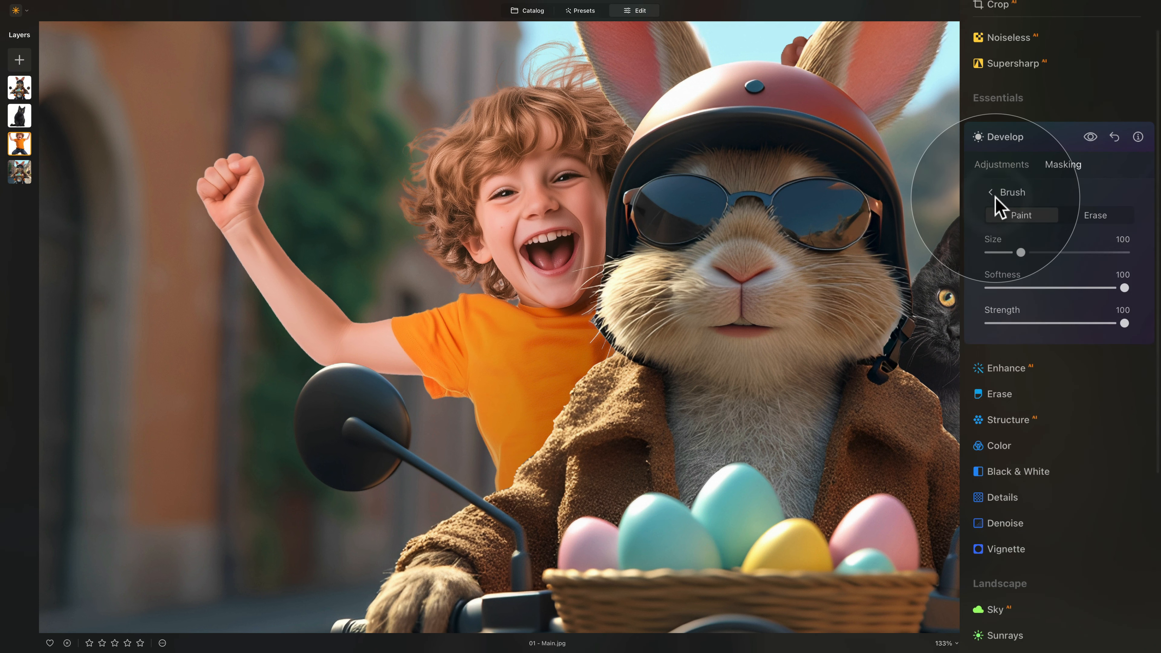
drag(1033, 324, 1040, 323)
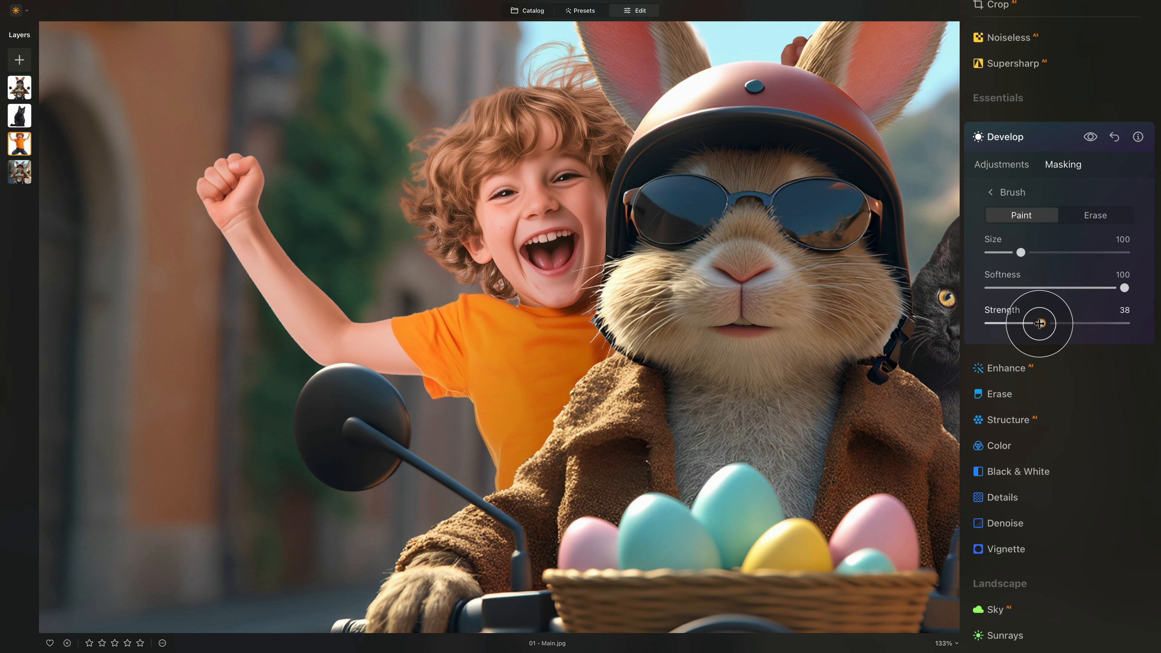
drag(1020, 253, 1025, 252)
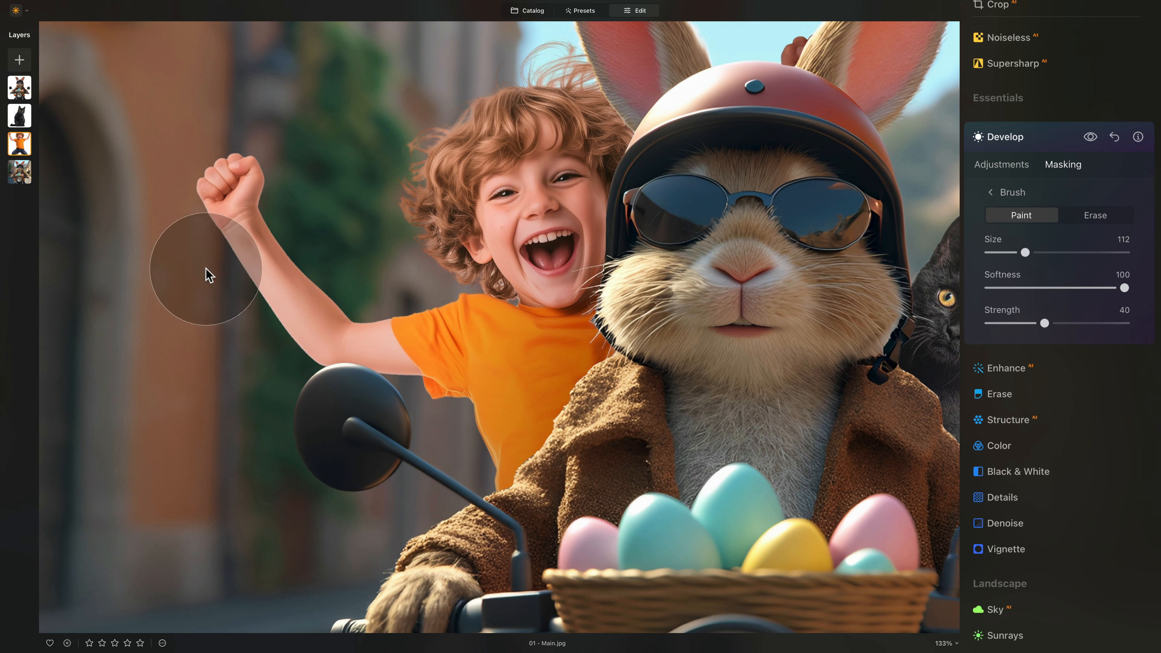
mouse_move(210, 285)
mouse_down()
mouse_move(242, 248)
mouse_move(226, 236)
mouse_move(298, 339)
mouse_up()
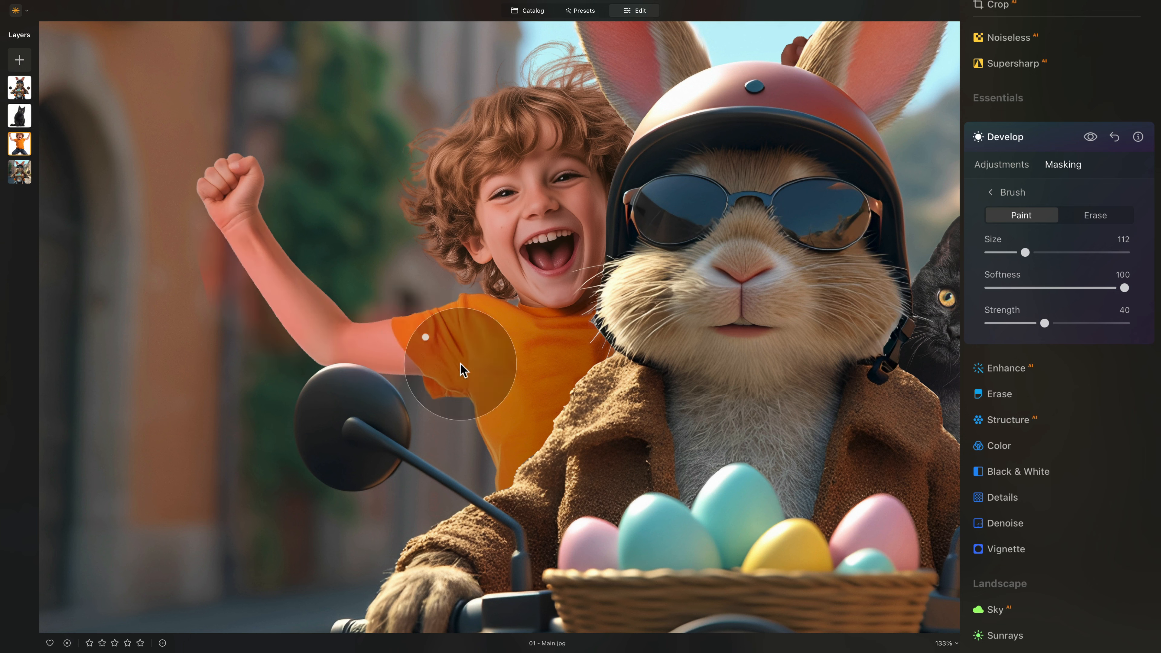
Reduce the mask brush Size to 68 and paint the brightening onto the boy's face, hair and fist
drag(1025, 252, 1010, 252)
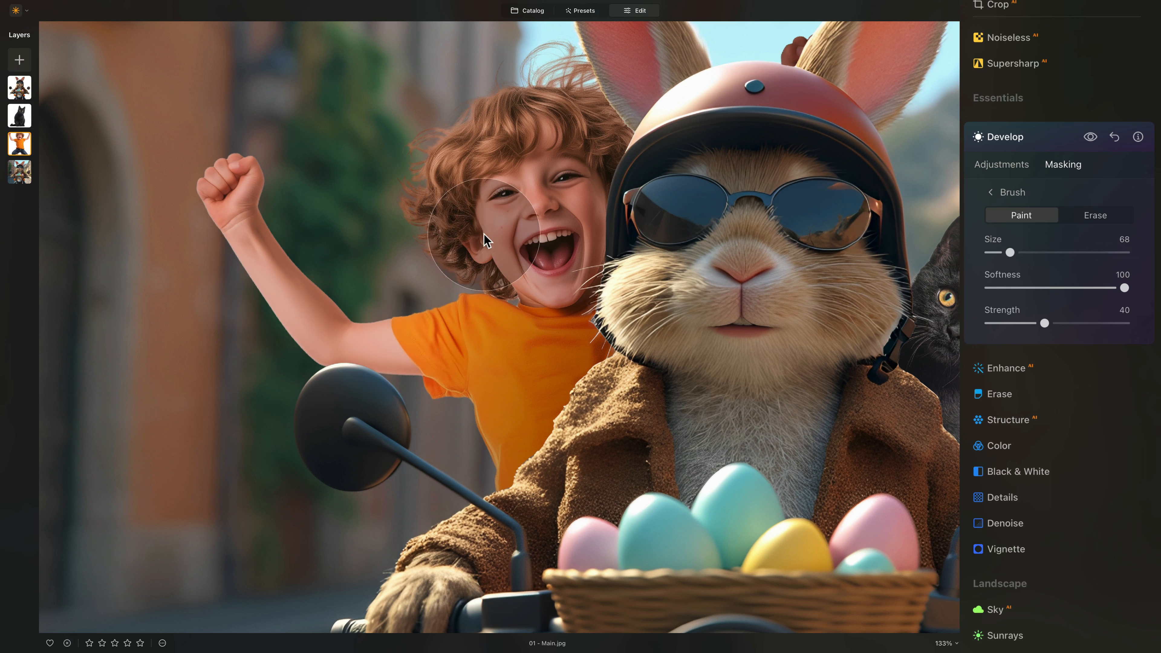
mouse_move(483, 236)
mouse_down()
mouse_move(480, 219)
mouse_move(502, 207)
mouse_up()
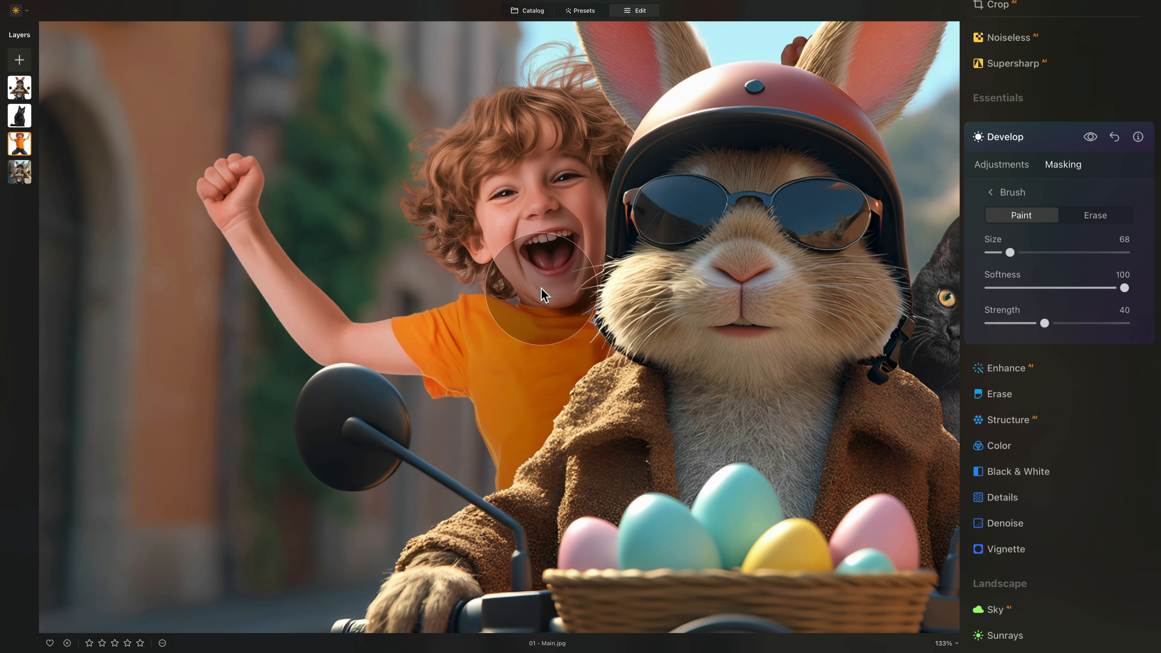
mouse_move(536, 285)
mouse_down()
mouse_move(542, 294)
mouse_move(534, 213)
mouse_up()
mouse_move(514, 129)
mouse_down()
mouse_move(493, 112)
mouse_move(475, 166)
mouse_move(498, 113)
mouse_move(486, 145)
mouse_up()
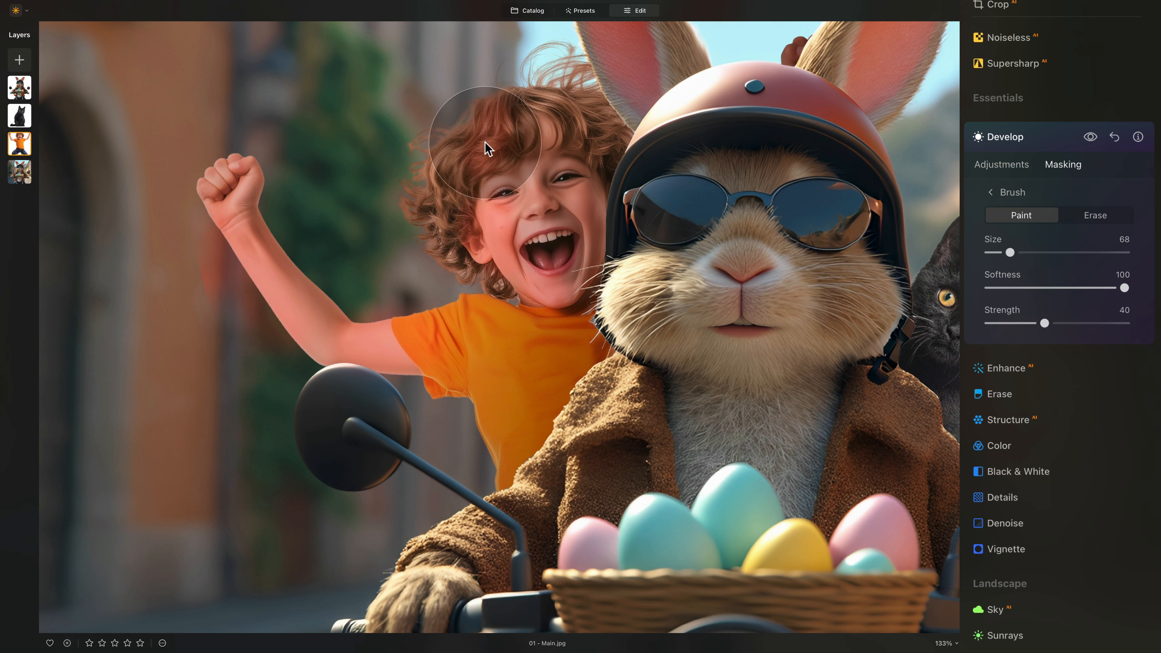
drag(228, 175, 236, 180)
Extend the brightening mask along the outer edge of the boy's shirt and his leg beside the motorcycle
mouse_move(503, 438)
mouse_down()
mouse_move(469, 371)
mouse_move(497, 441)
mouse_move(500, 542)
mouse_move(488, 552)
mouse_move(513, 481)
mouse_up()
scroll(536, 531, down, 5)
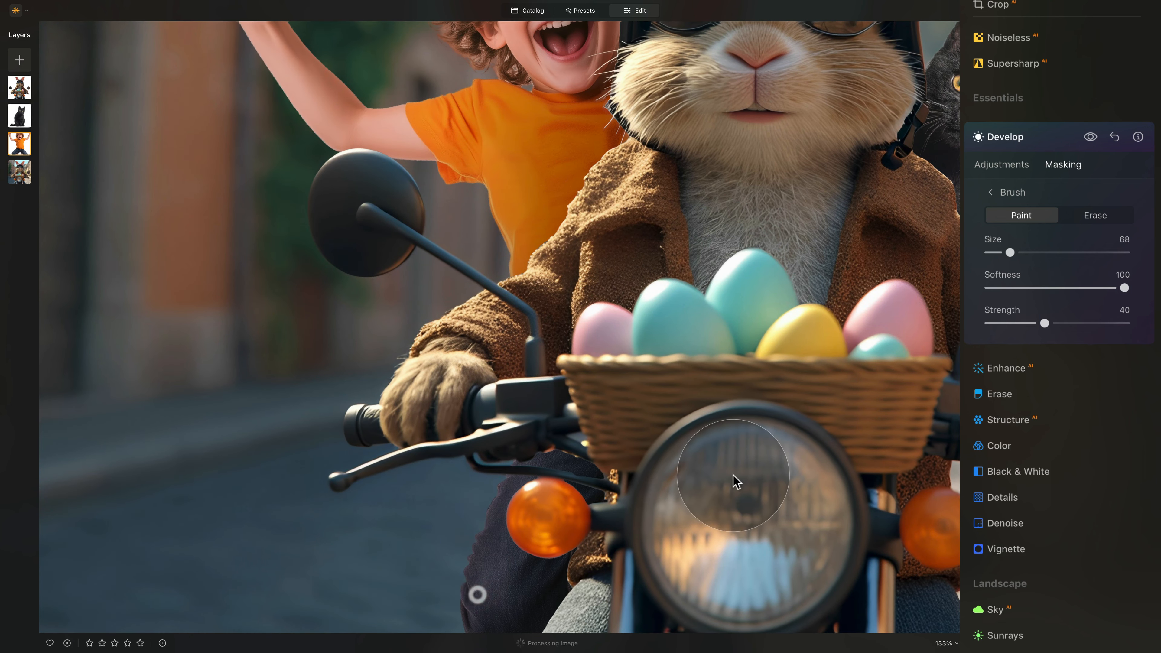
scroll(589, 423, down, 3)
mouse_move(557, 384)
mouse_down()
mouse_move(496, 502)
mouse_move(537, 393)
mouse_move(495, 529)
mouse_up()
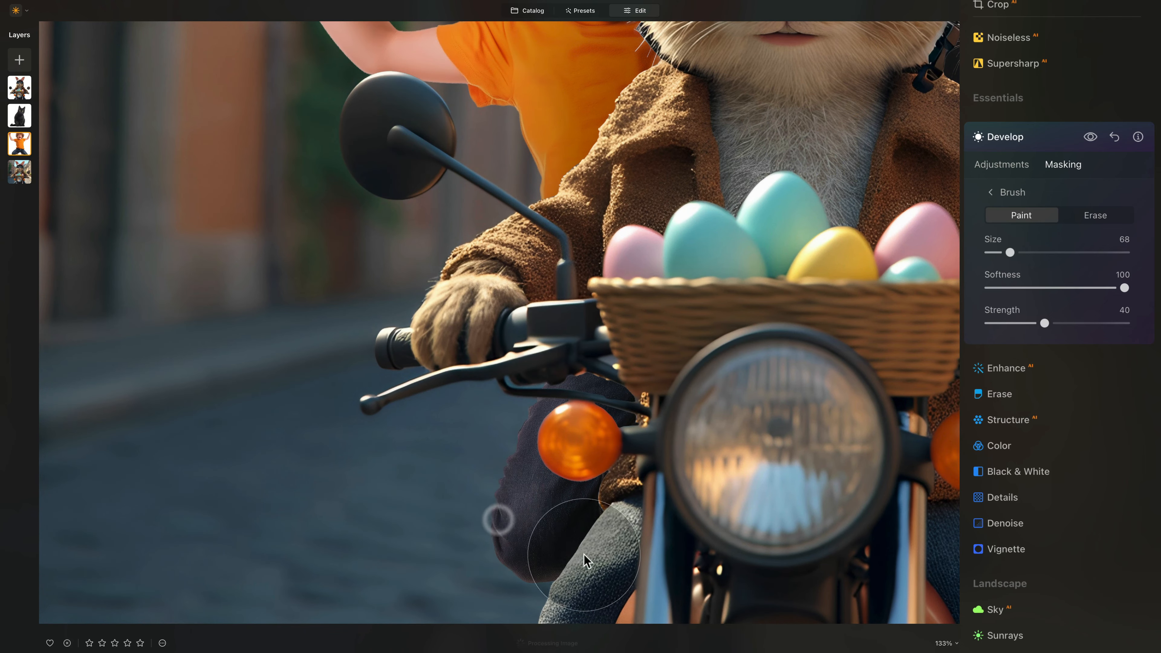
scroll(329, 440, down, 5)
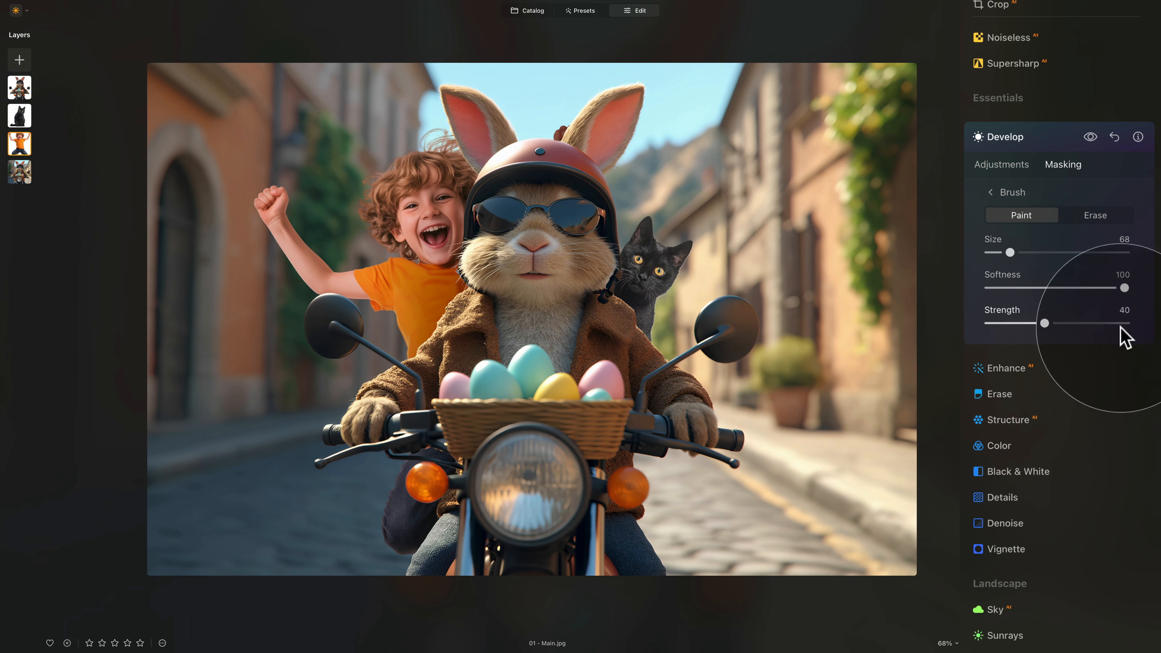
Lower the mask brush Strength to 20, paint over the boy's face and hair, and compare the image with and without the adjustment
drag(1045, 322, 1016, 323)
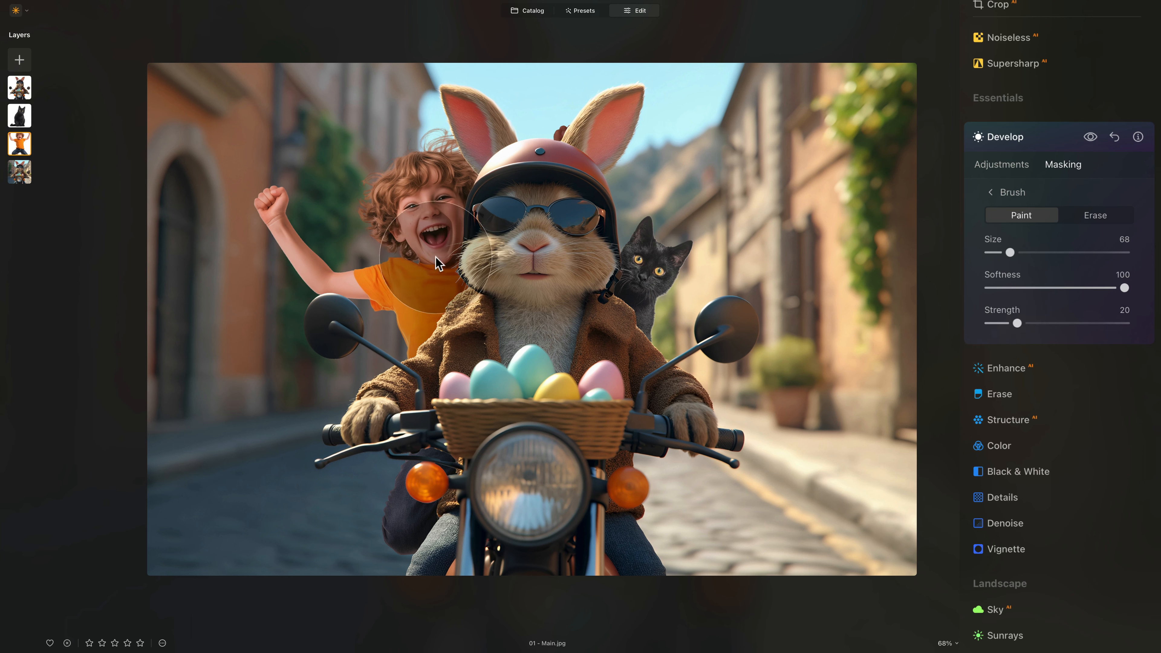
mouse_move(436, 259)
mouse_down()
mouse_move(423, 177)
mouse_move(427, 209)
mouse_move(434, 170)
mouse_move(382, 191)
mouse_up()
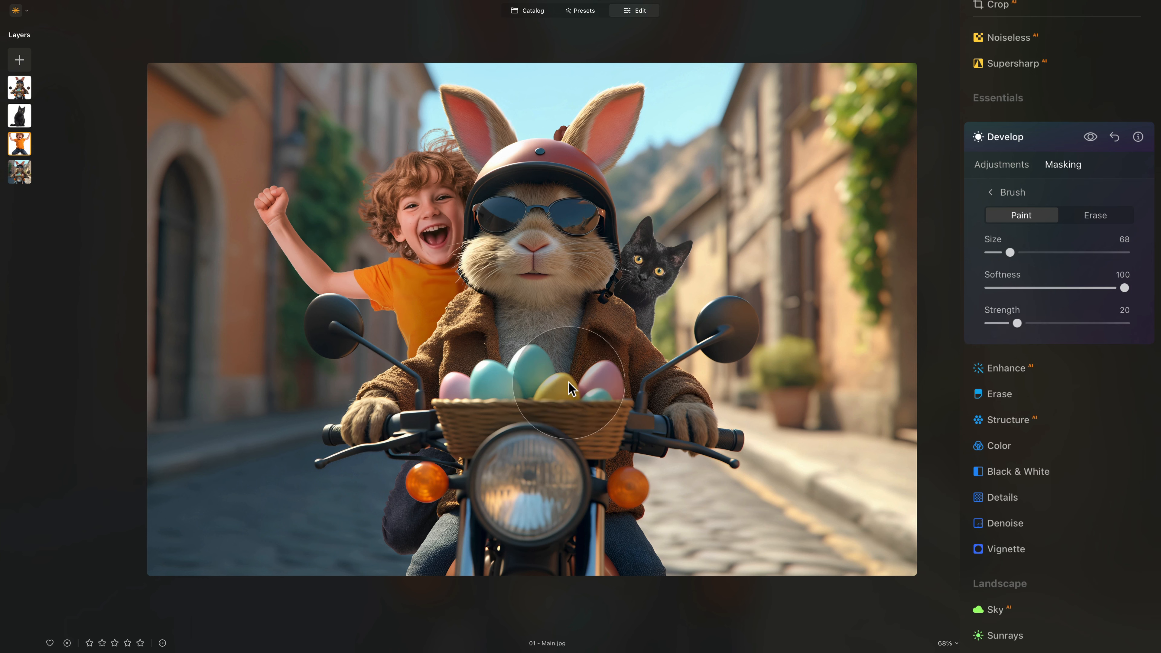
click(1091, 136)
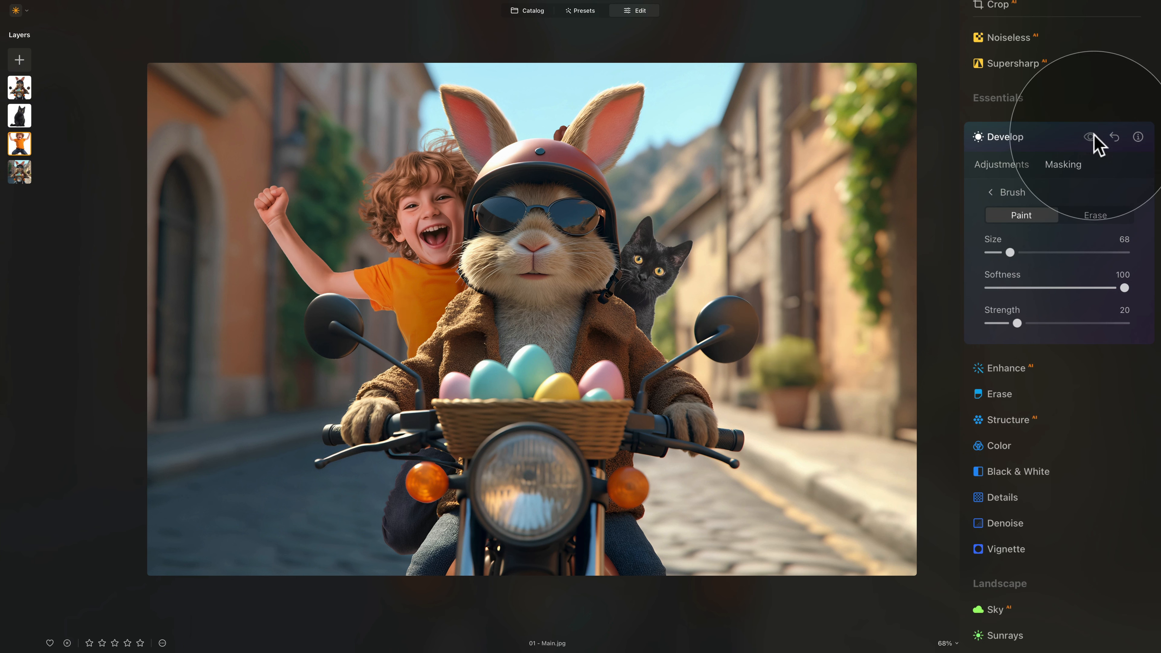
click(1093, 136)
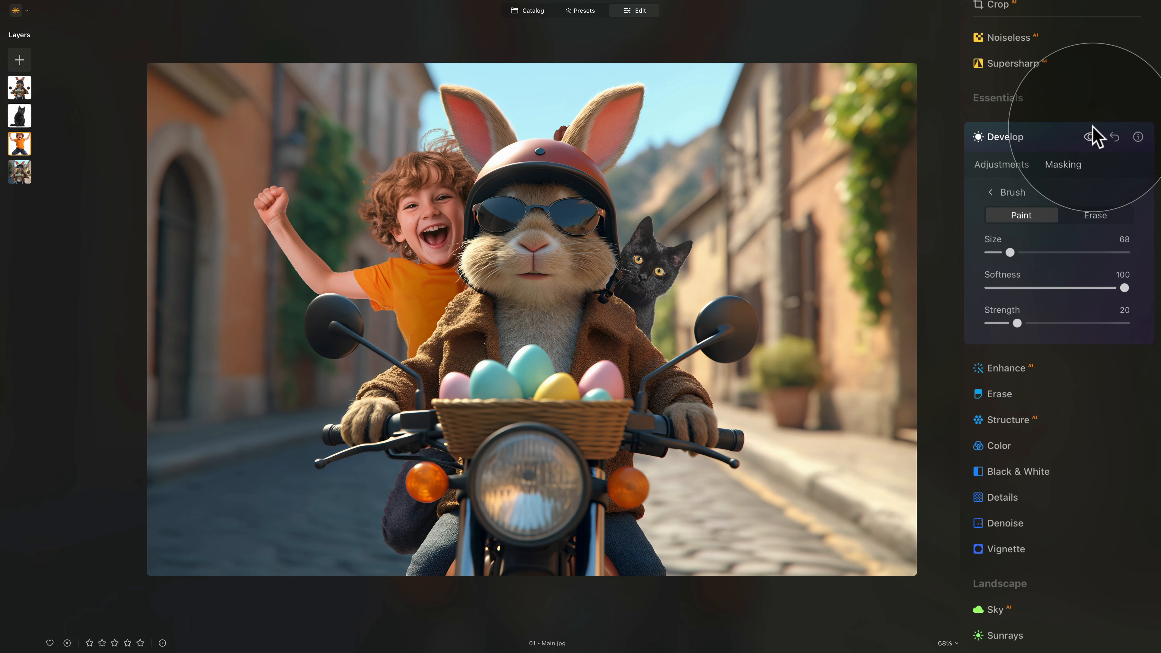
Add a Develop adjustment to the black cat layer and lower its Exposure to -1.51
click(1030, 139)
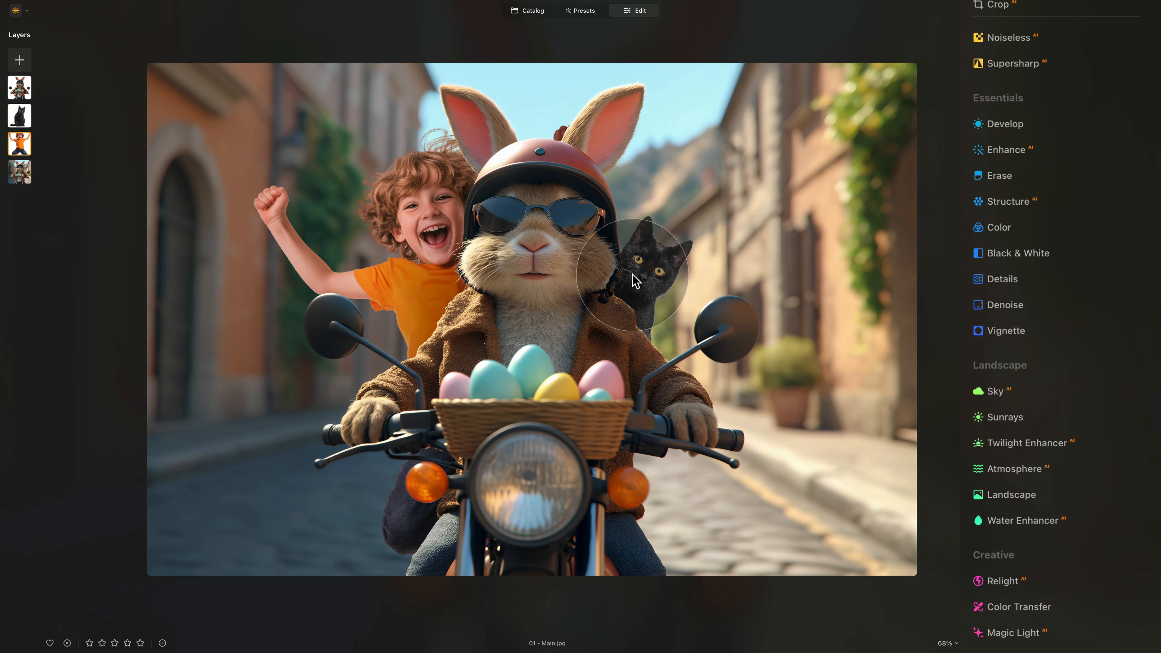
click(26, 119)
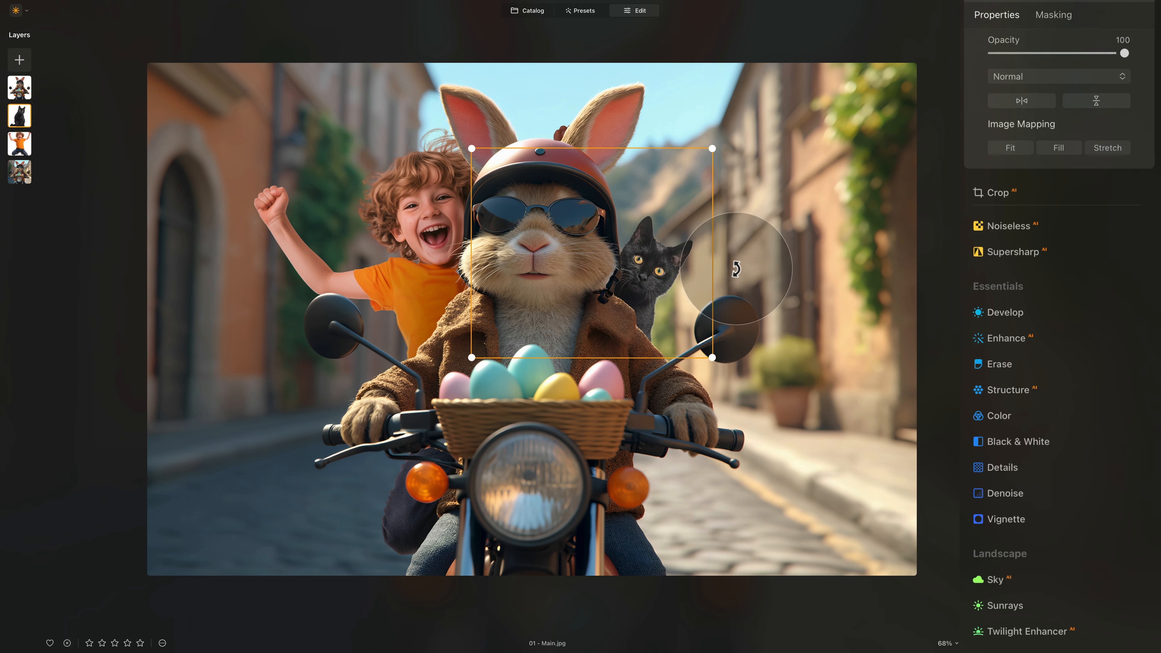
click(1074, 314)
scroll(720, 262, up, 3)
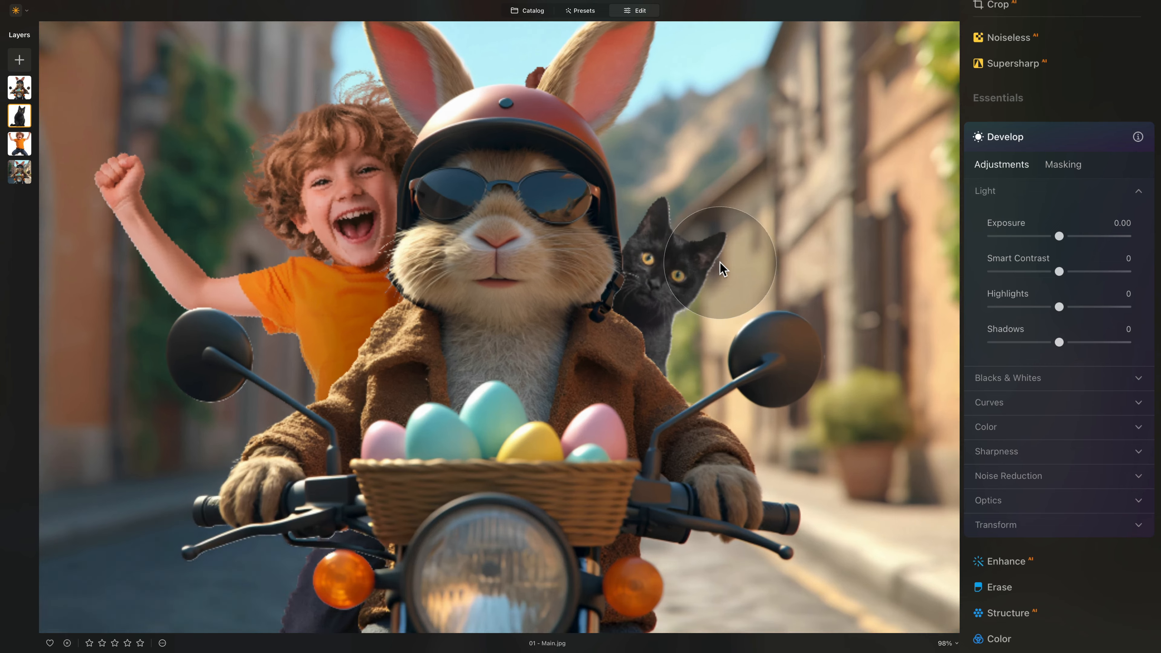
drag(1058, 237, 1035, 244)
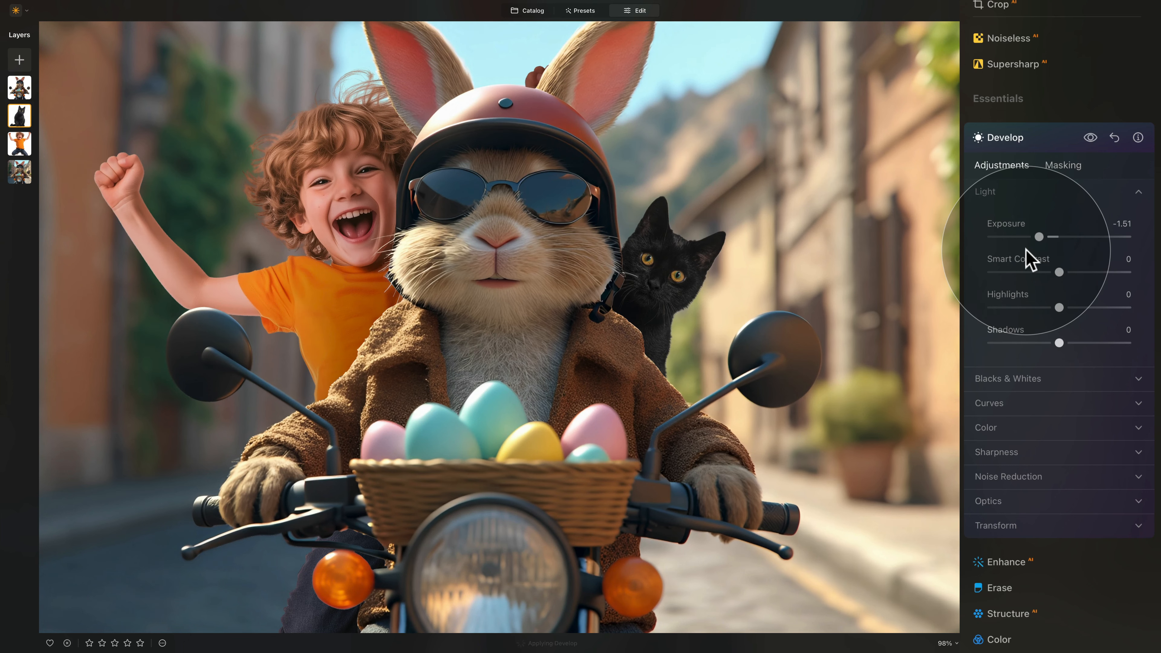
Mask the cat's darkening with a linear gradient that fades outward from the bunny's side across the cat
click(1063, 165)
click(1046, 216)
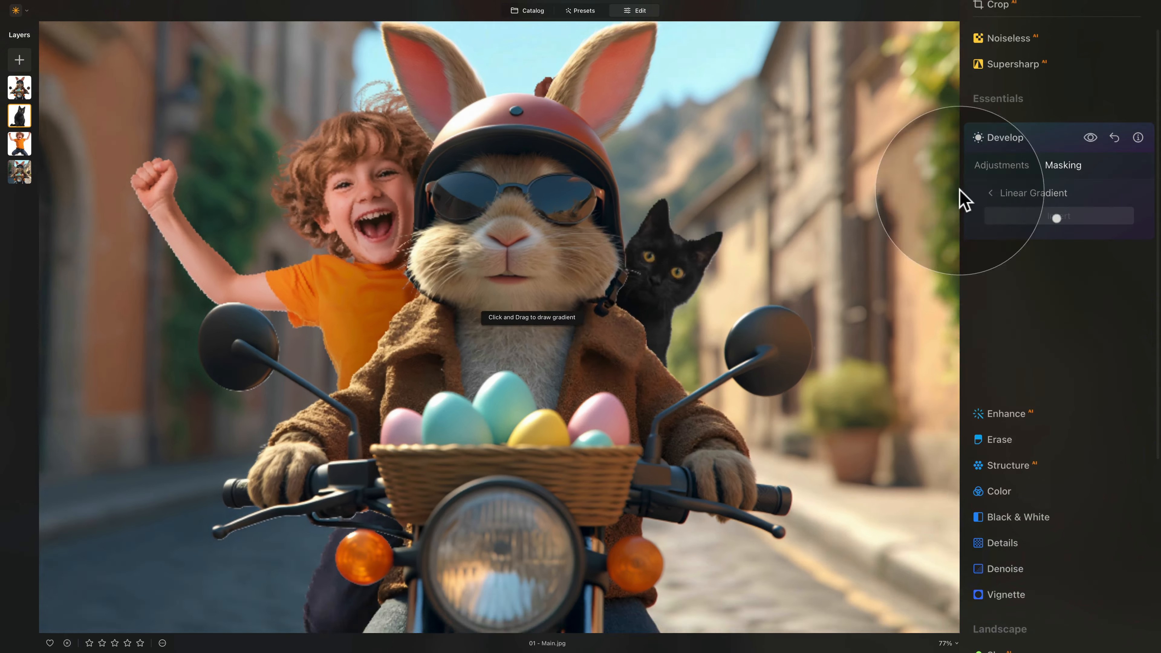
mouse_move(620, 276)
mouse_down()
mouse_move(668, 277)
mouse_move(612, 273)
mouse_up()
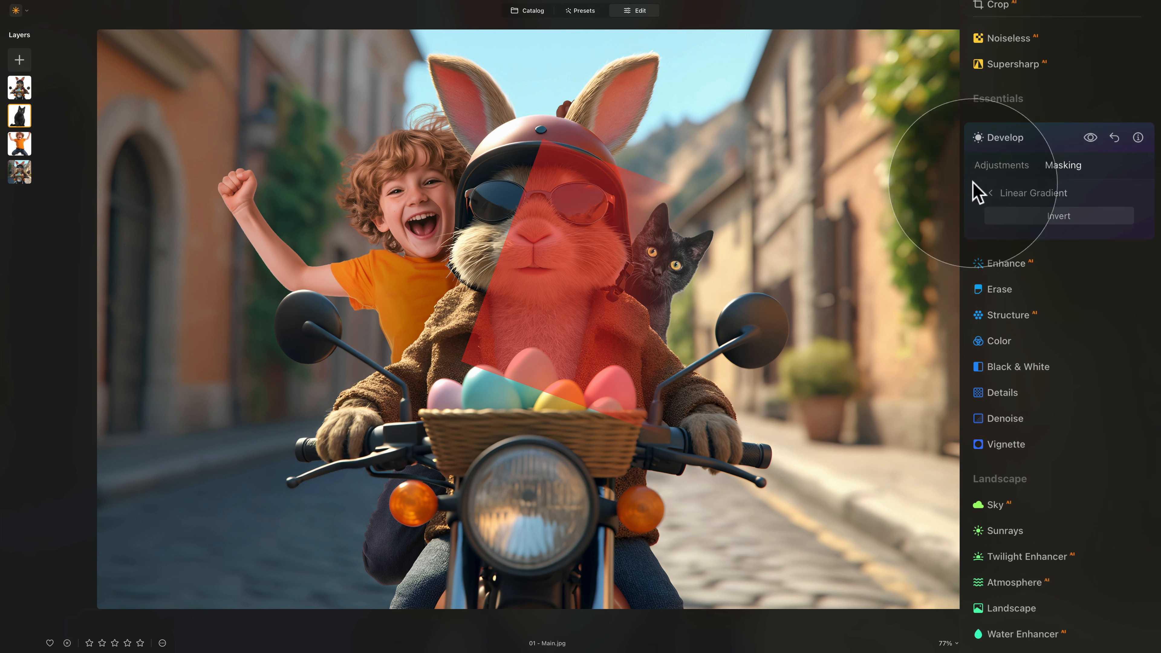
click(991, 193)
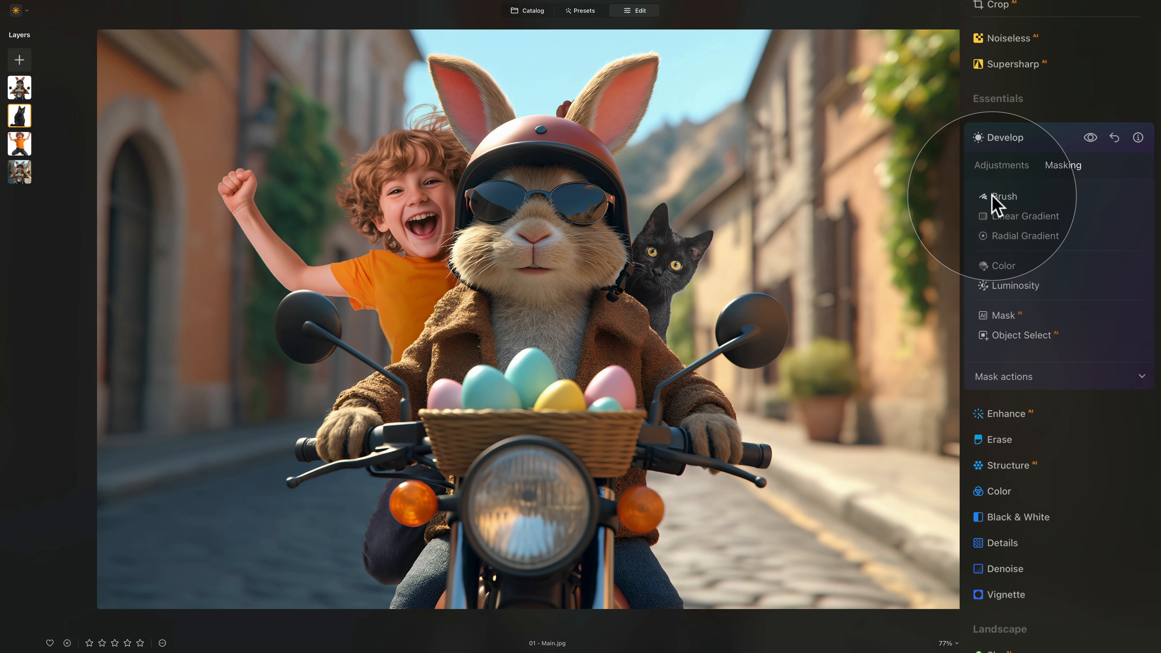
Deepen the cat's masked shadow by setting the Develop Exposure to -2.51
click(987, 169)
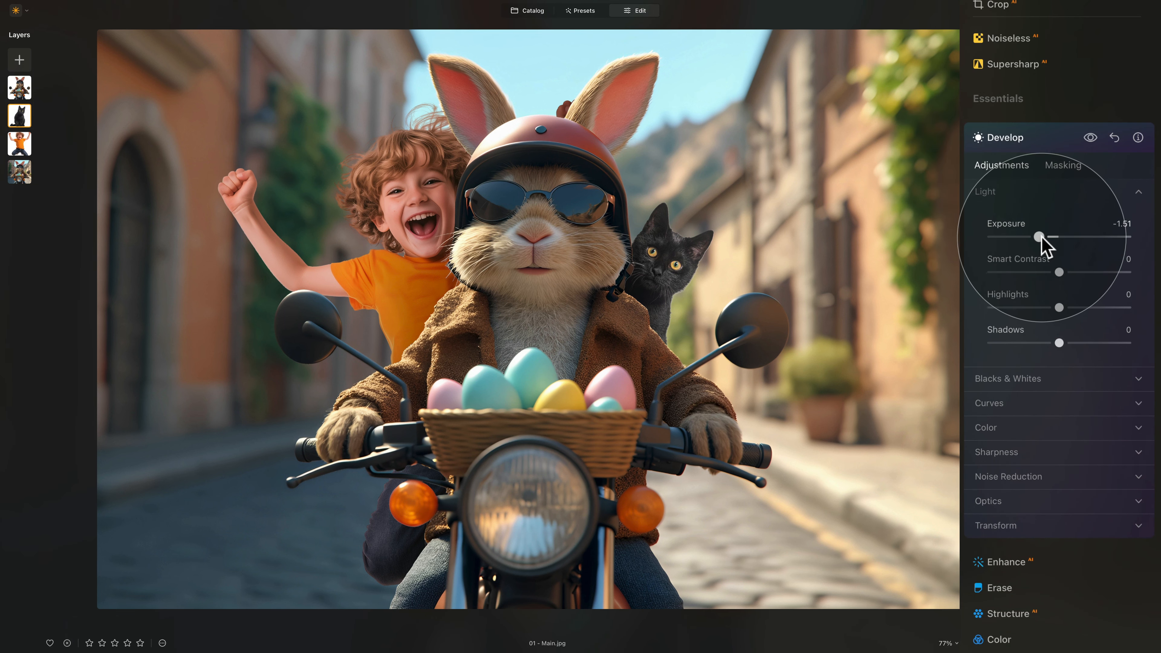
drag(1041, 236, 1026, 237)
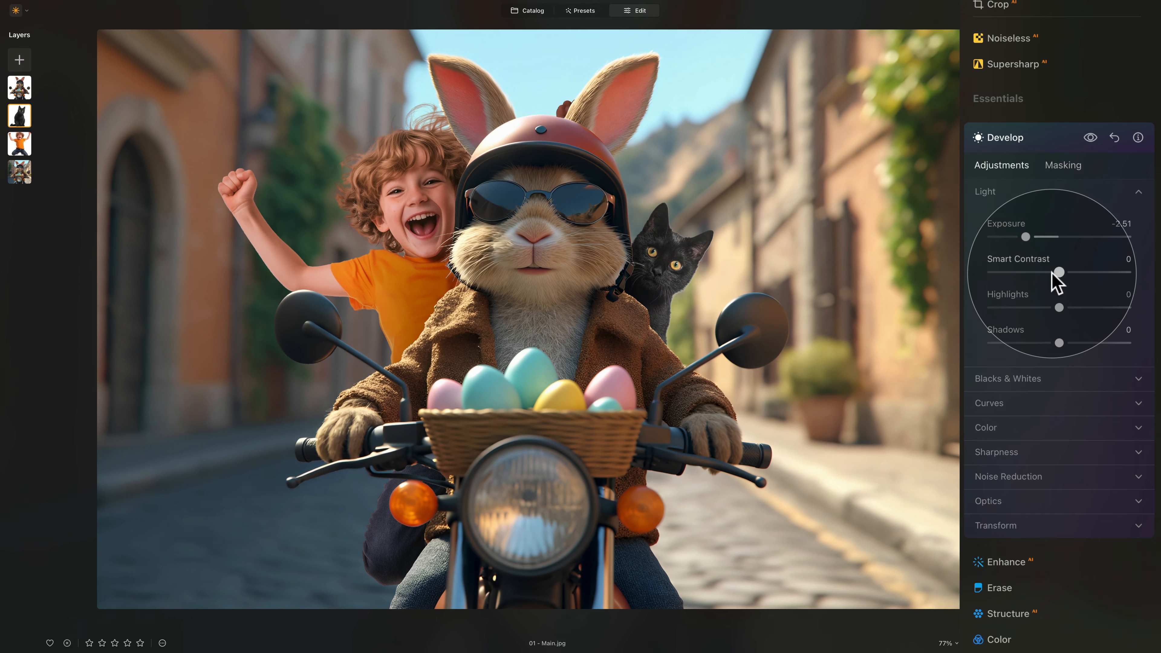
click(1008, 138)
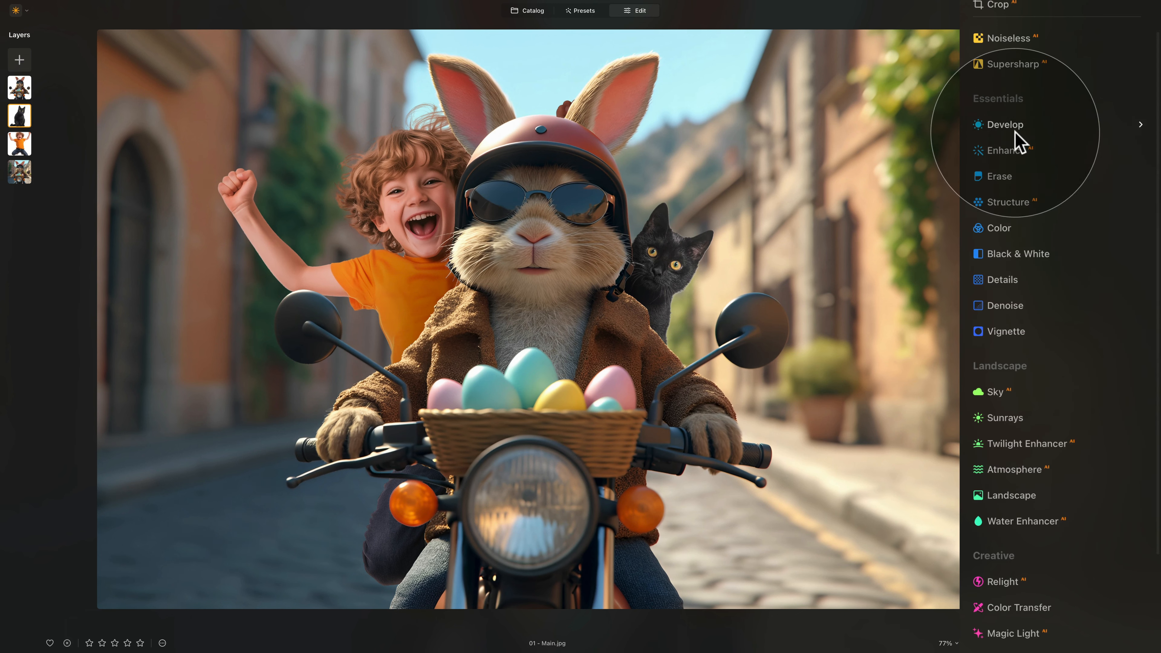
Add a second Develop adjustment to the cat layer with Exposure 0.20 and choose brush masking for it
click(1015, 131)
drag(1028, 238, 1062, 237)
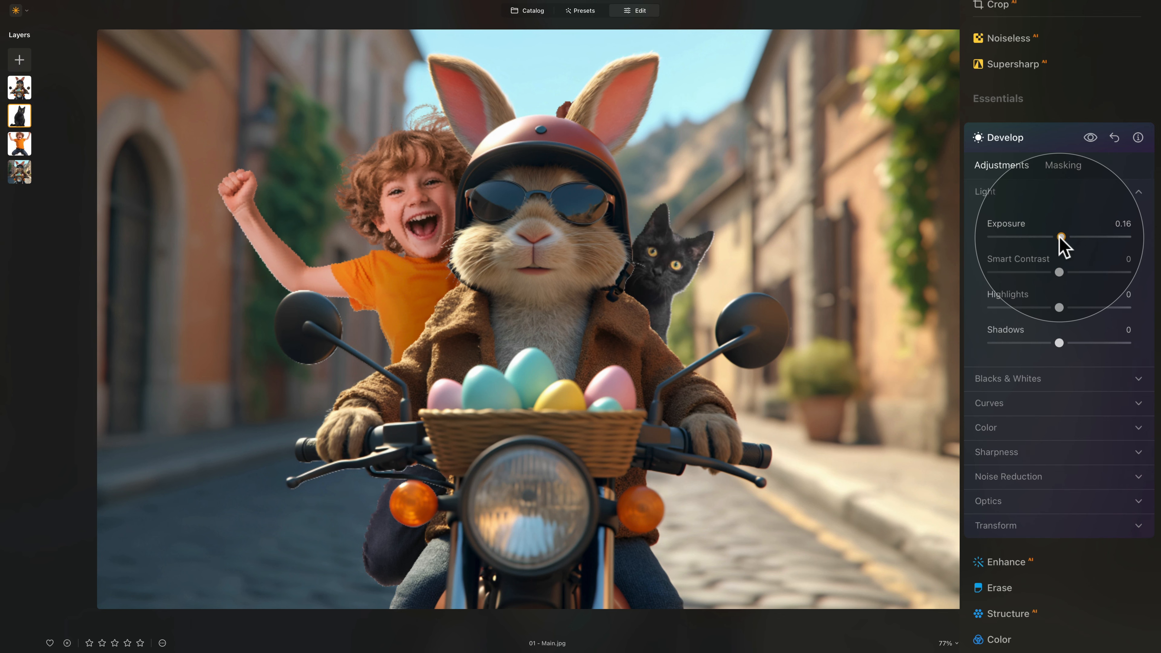
click(1063, 166)
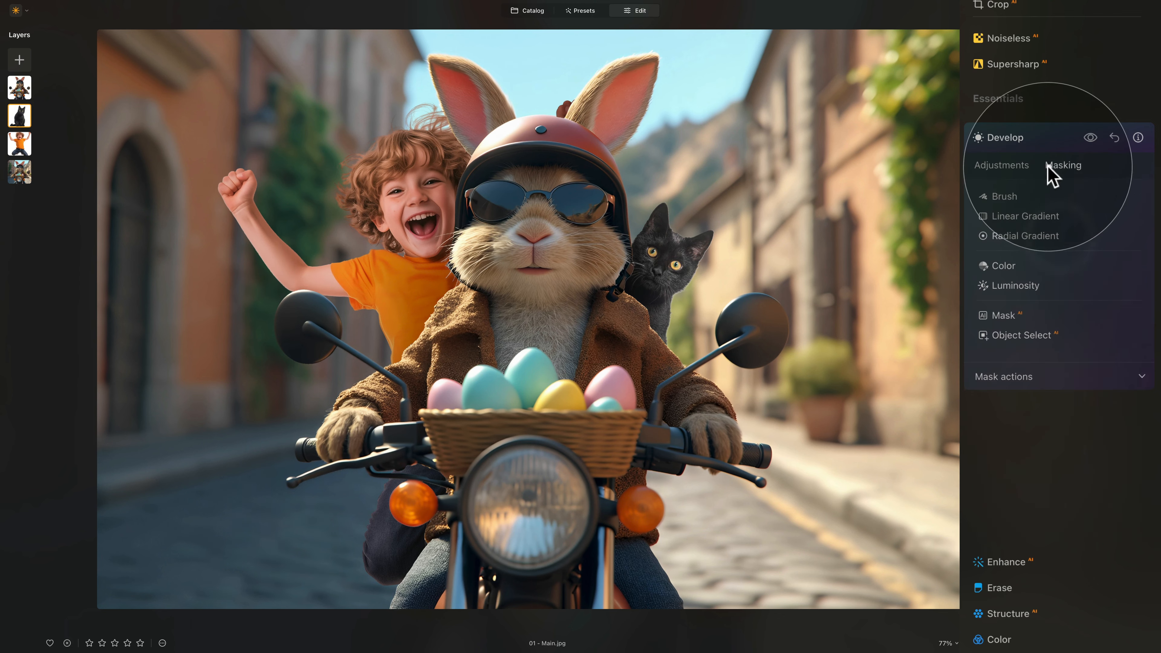
click(1013, 196)
Paint the brightening mask over the cat's head, ear and lower body with the brush Strength at 25
scroll(708, 278, up, 3)
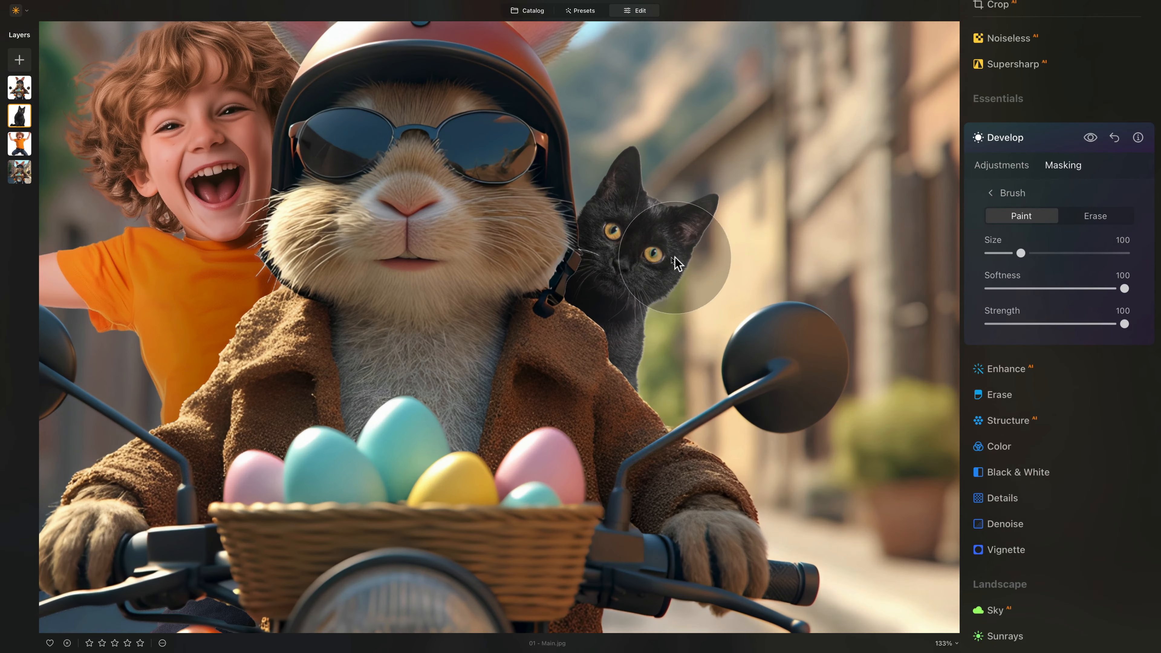
scroll(878, 256, up, 1)
drag(1071, 321, 1022, 322)
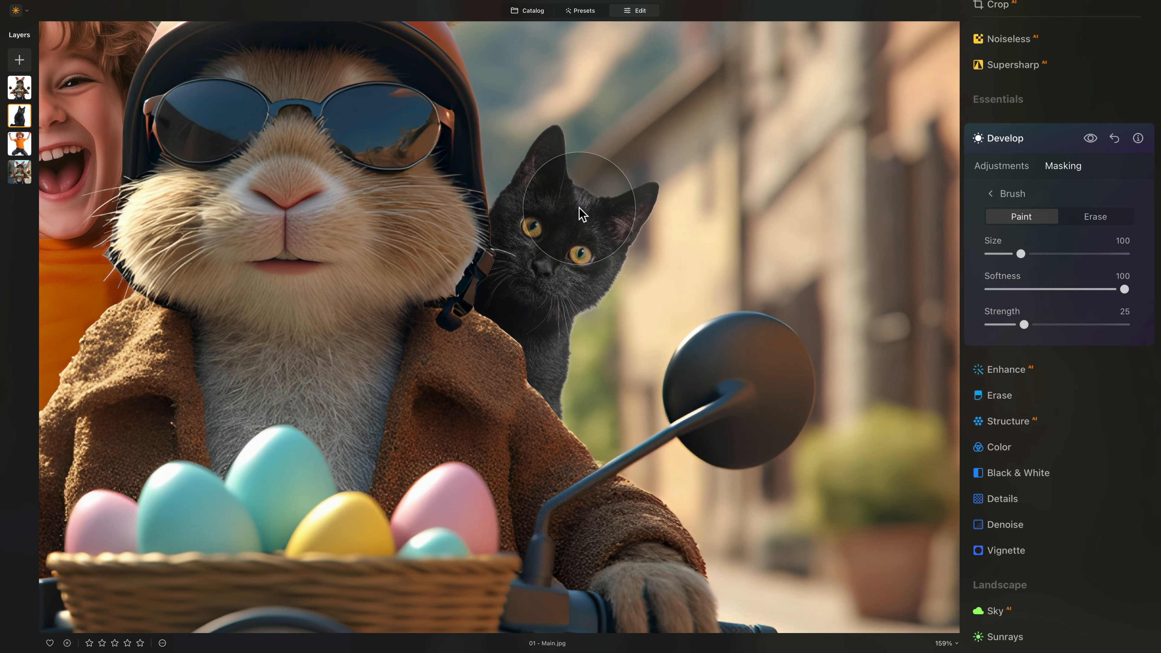
click(588, 209)
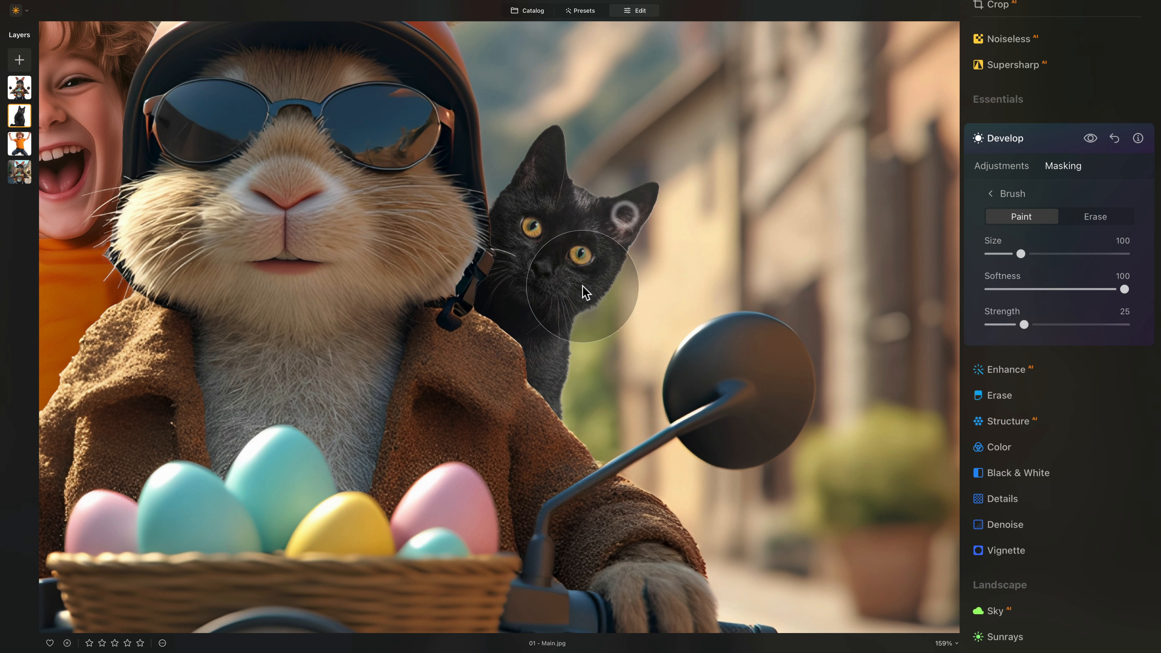
click(550, 380)
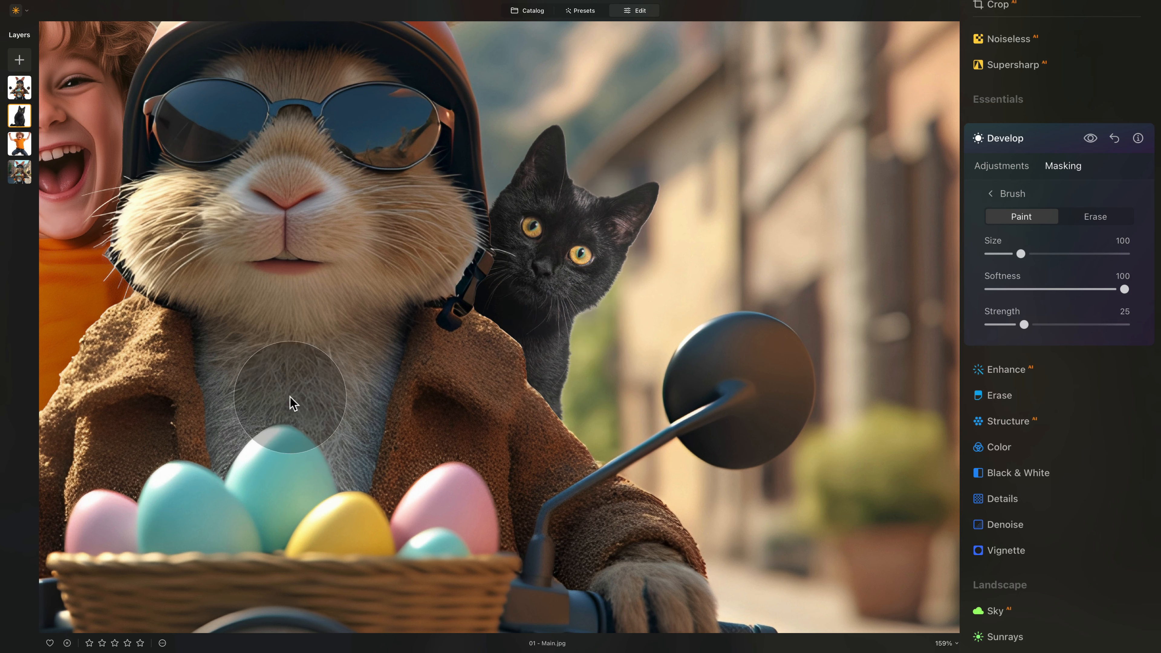
key(super+0)
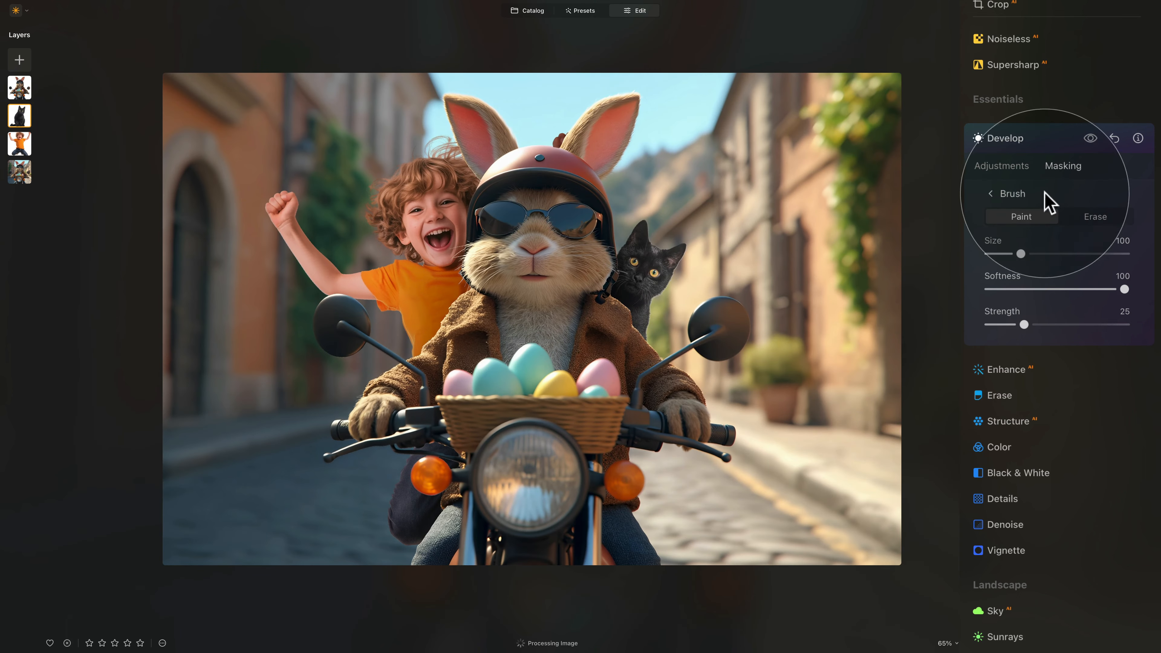
click(1033, 140)
Review the list of edits applied to the cat layer and expand its brightening Develop adjustment
scroll(971, 202, up, 4)
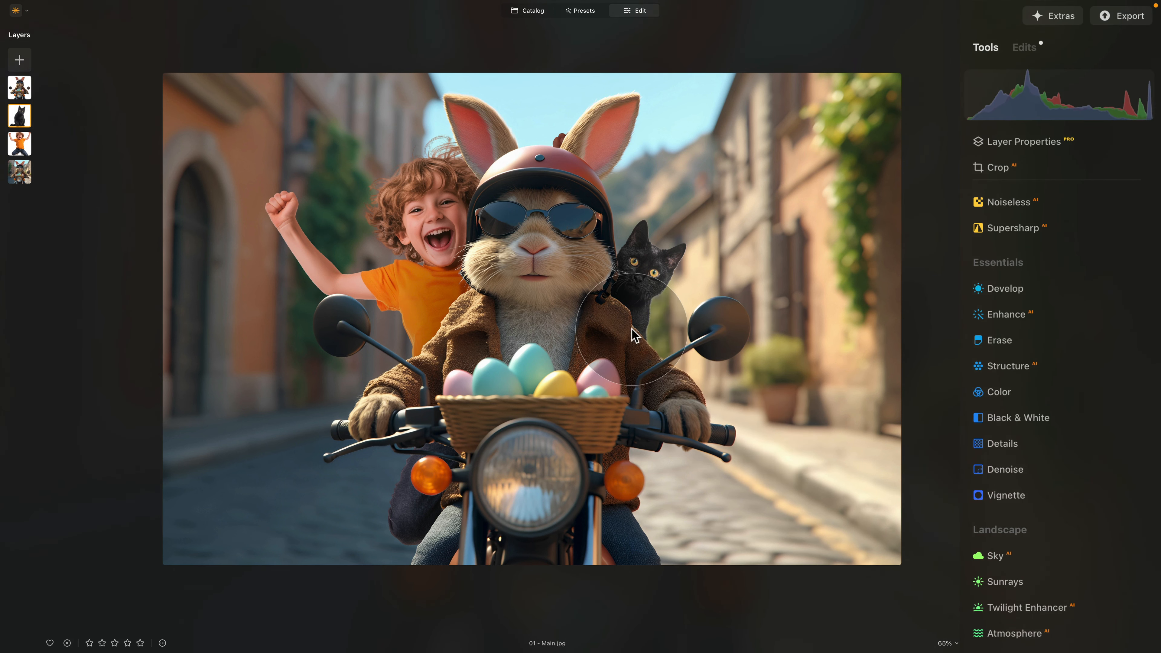
click(17, 115)
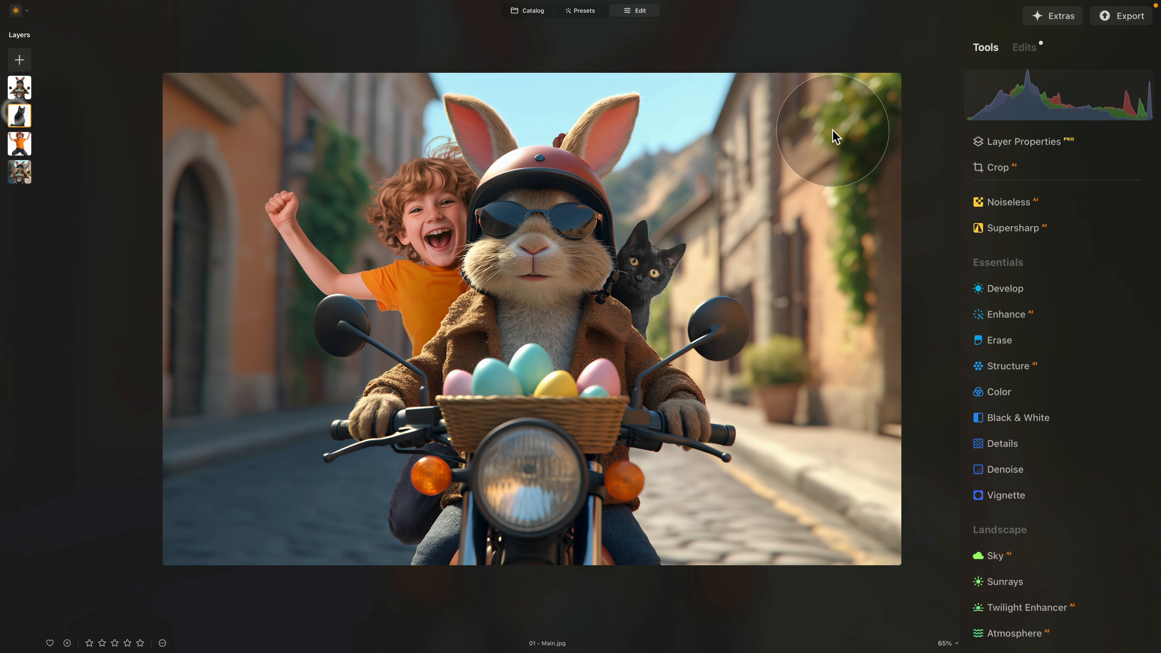
click(1024, 47)
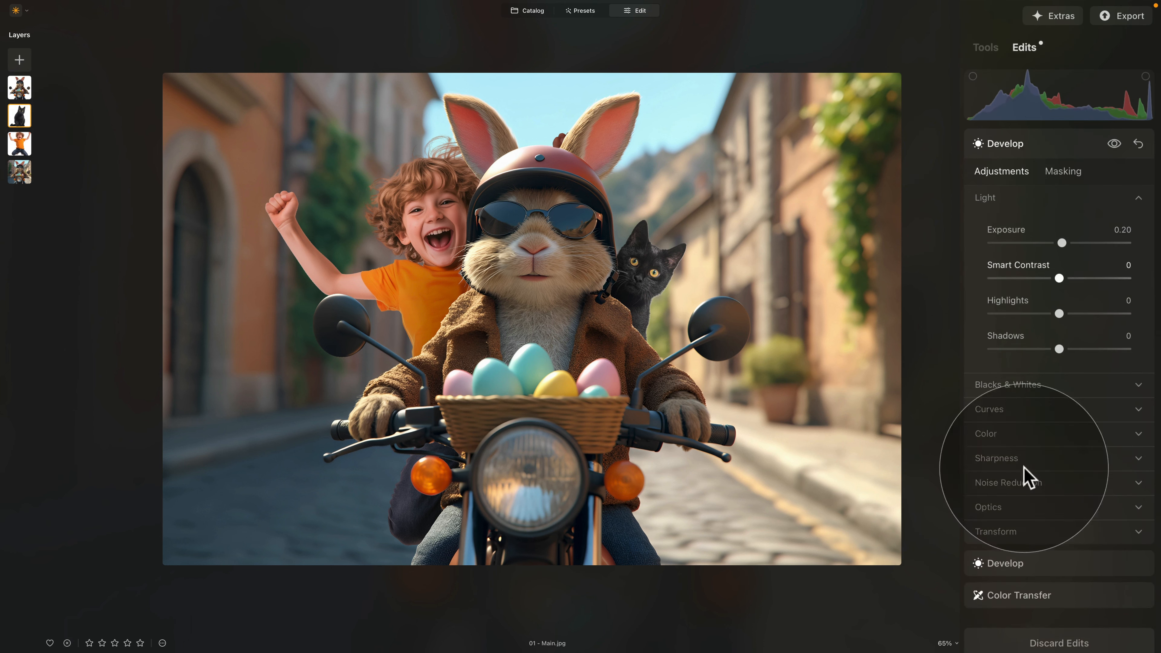
click(1067, 644)
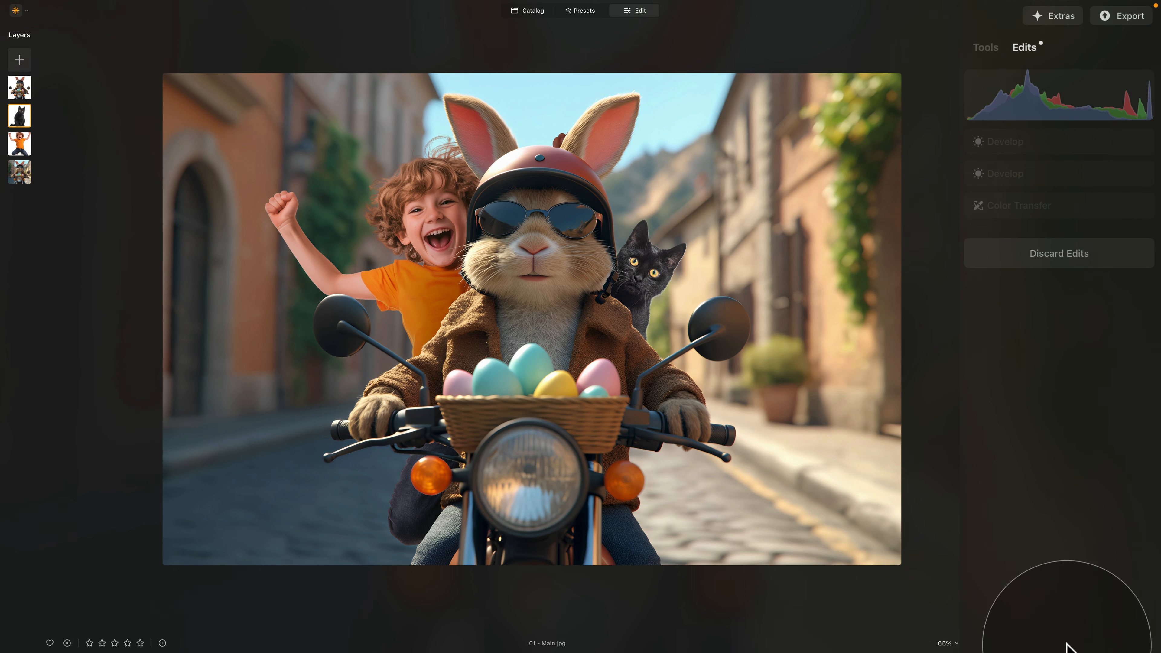
click(1053, 144)
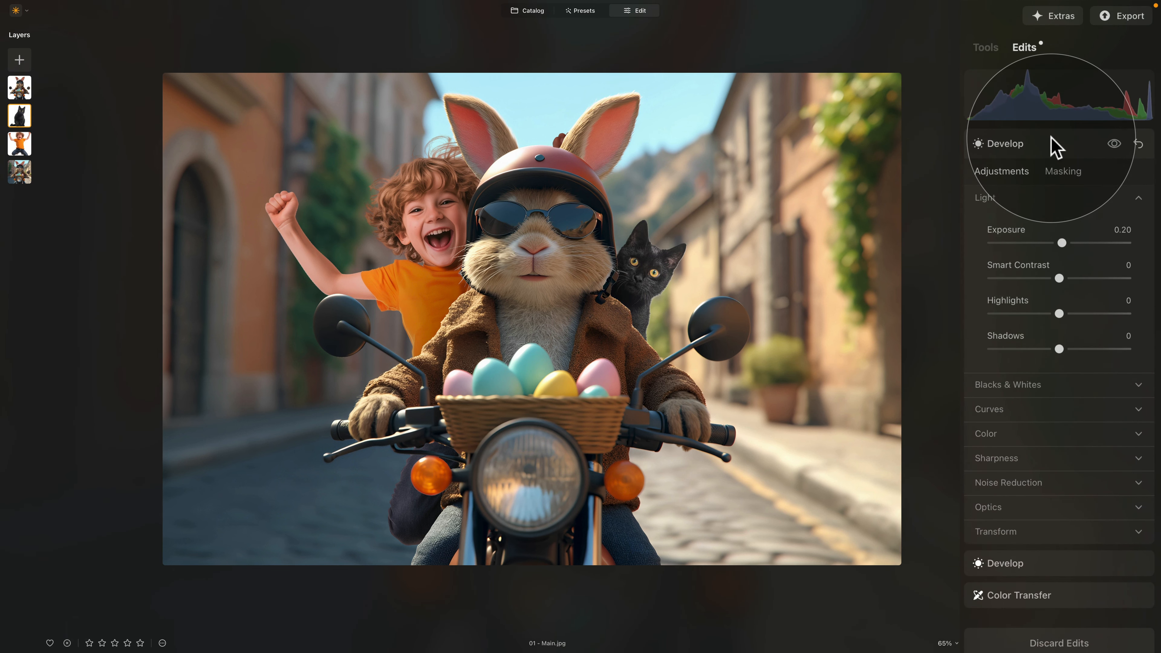
Reopen the boy layer's darkening Develop adjustment from its edits and set the Exposure to -1.20
click(19, 149)
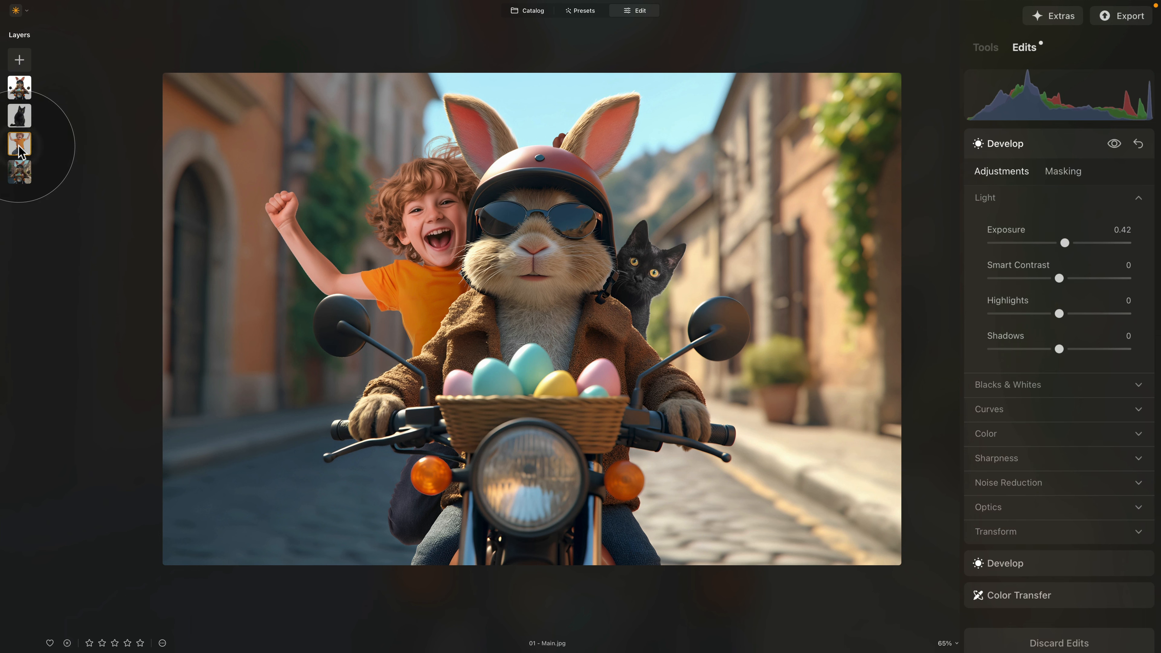
click(1060, 643)
click(1078, 144)
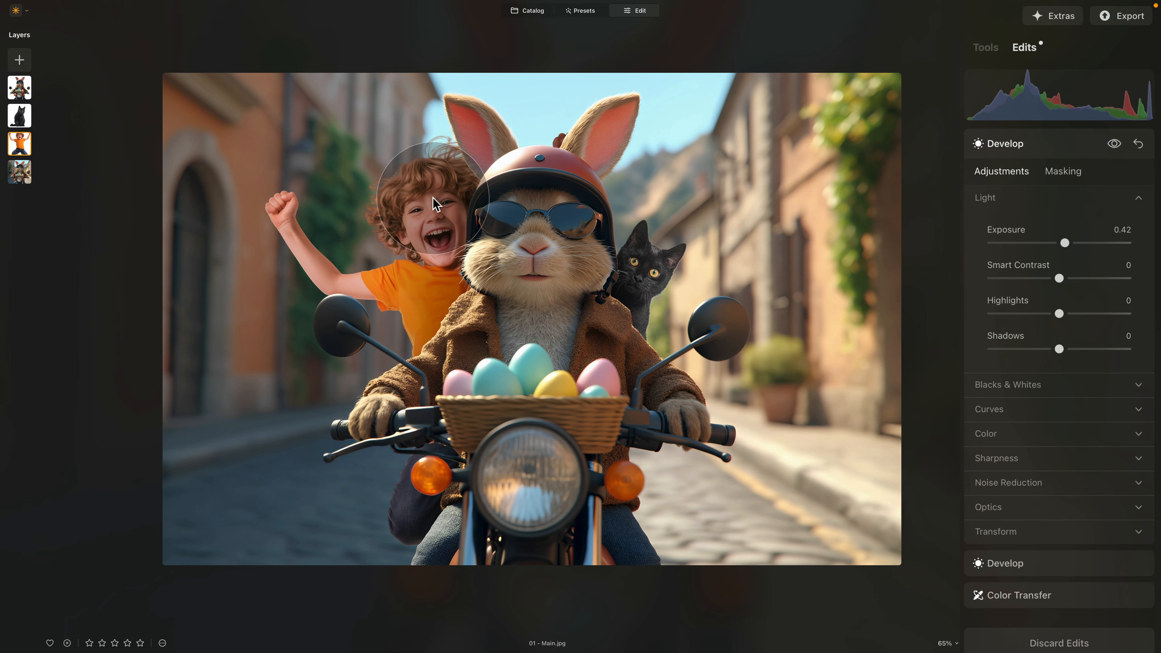
click(1042, 567)
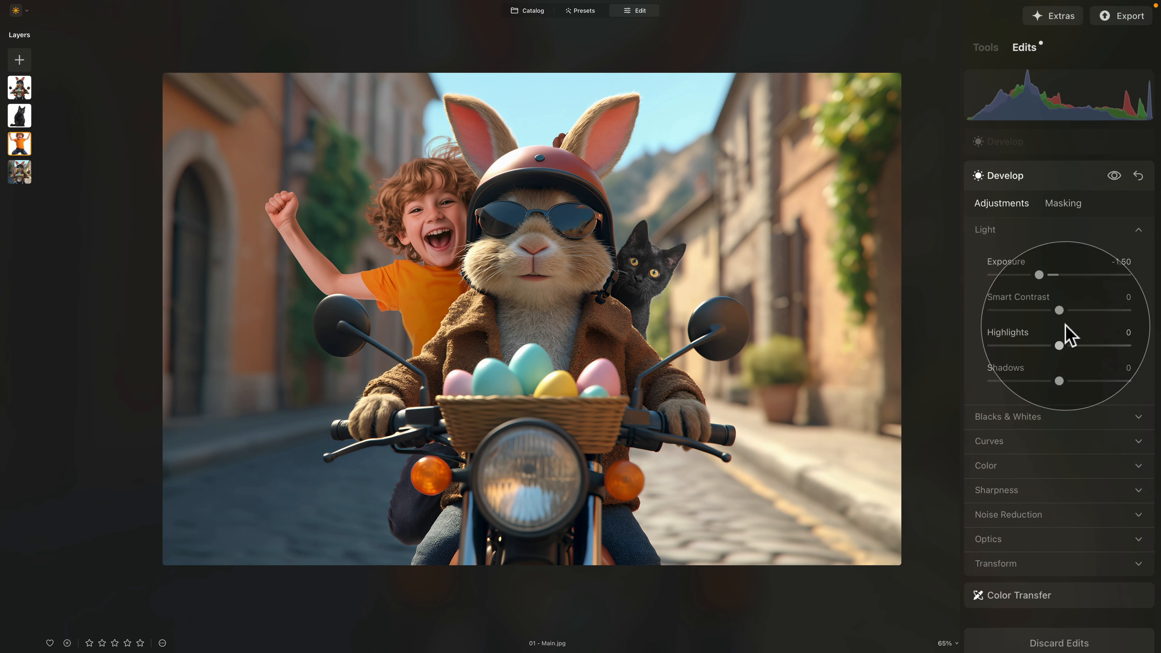
drag(1041, 274, 1044, 275)
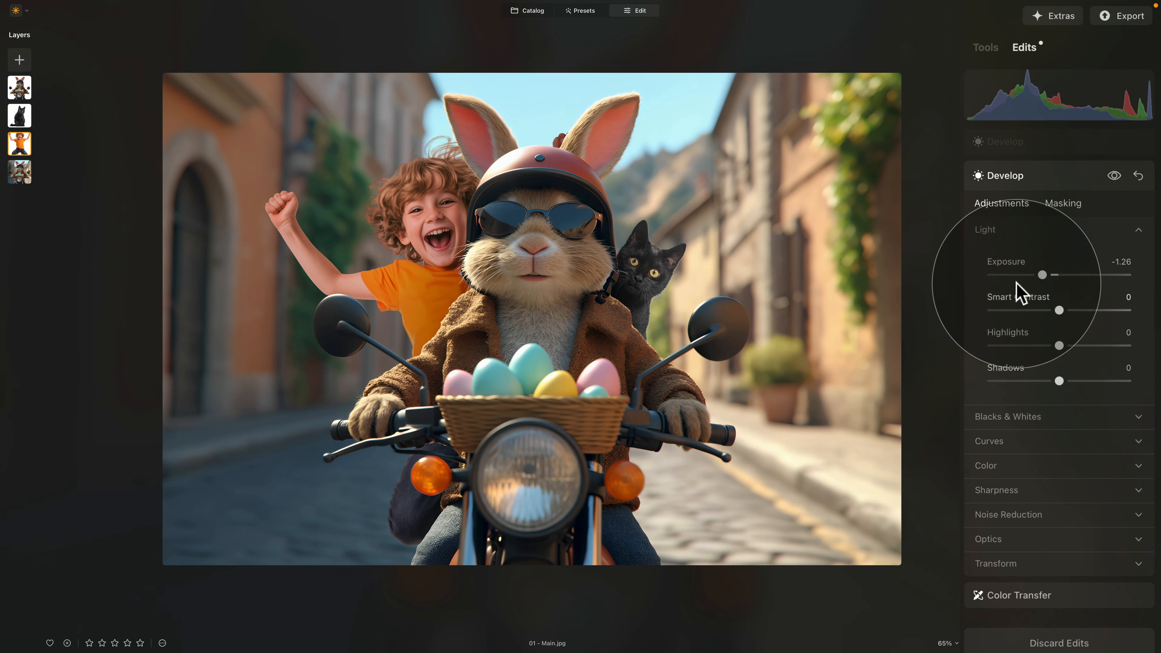
drag(1042, 274, 1043, 275)
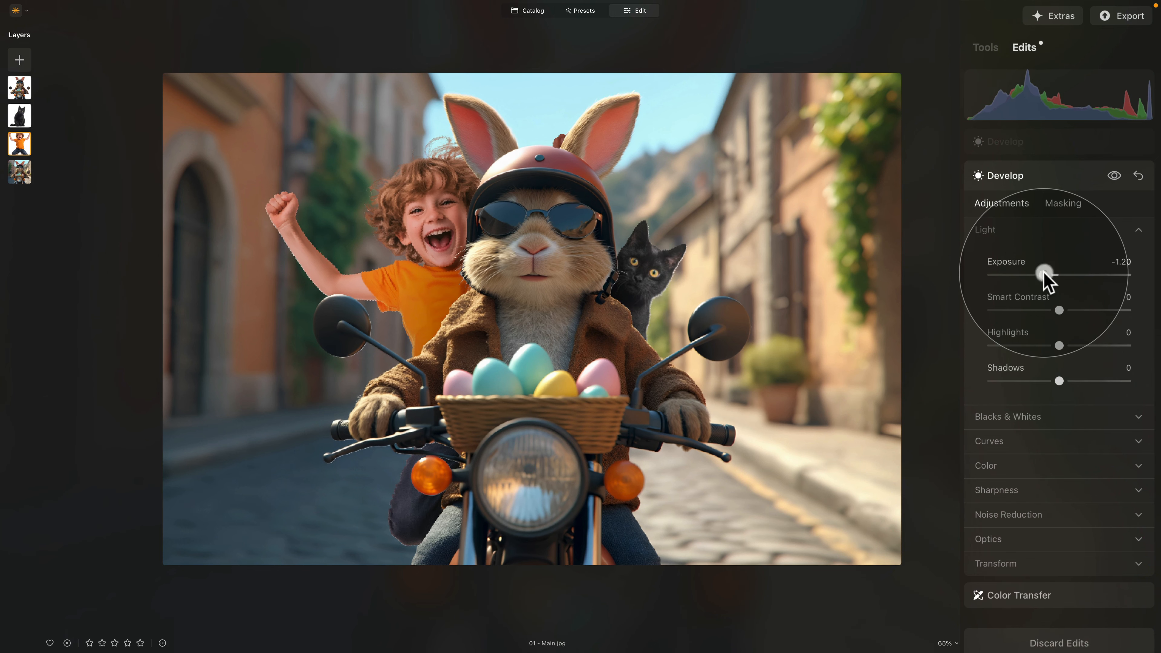
click(1038, 149)
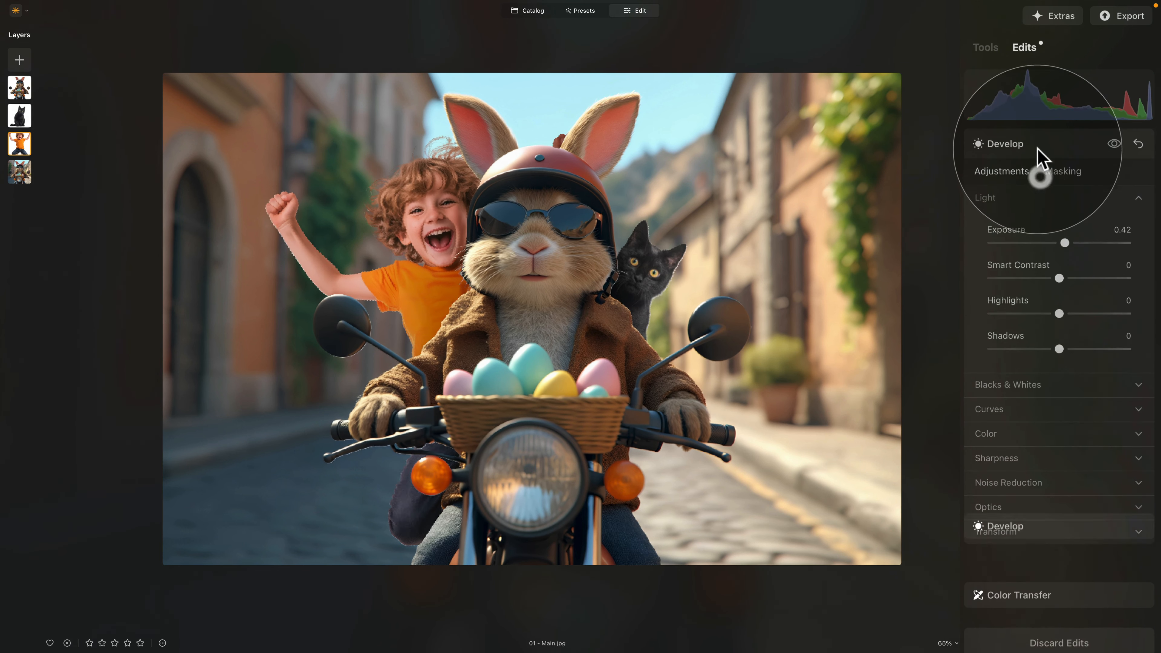
Merge all the layers into a new combined layer above the existing stack
click(985, 48)
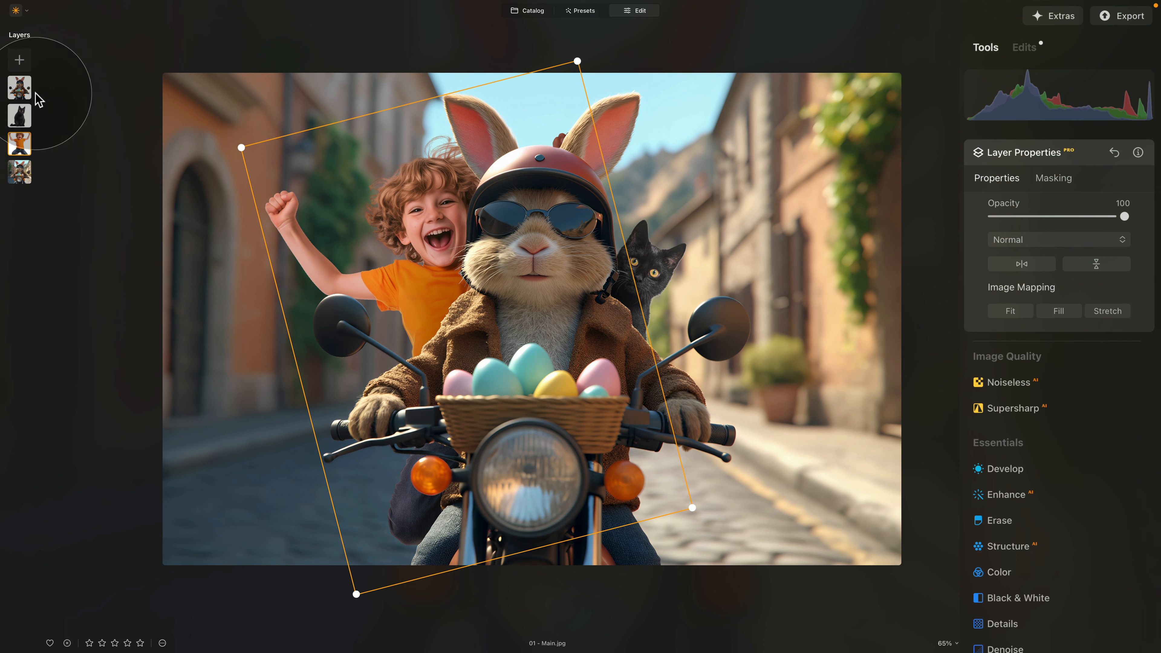
click(20, 87)
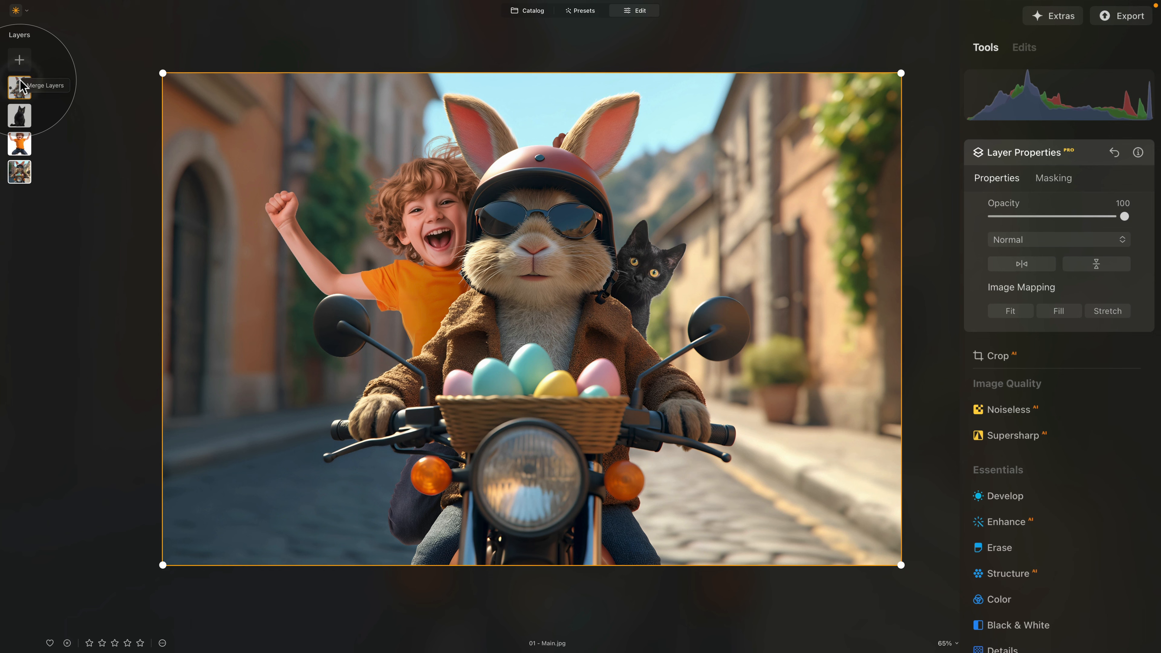
click(42, 90)
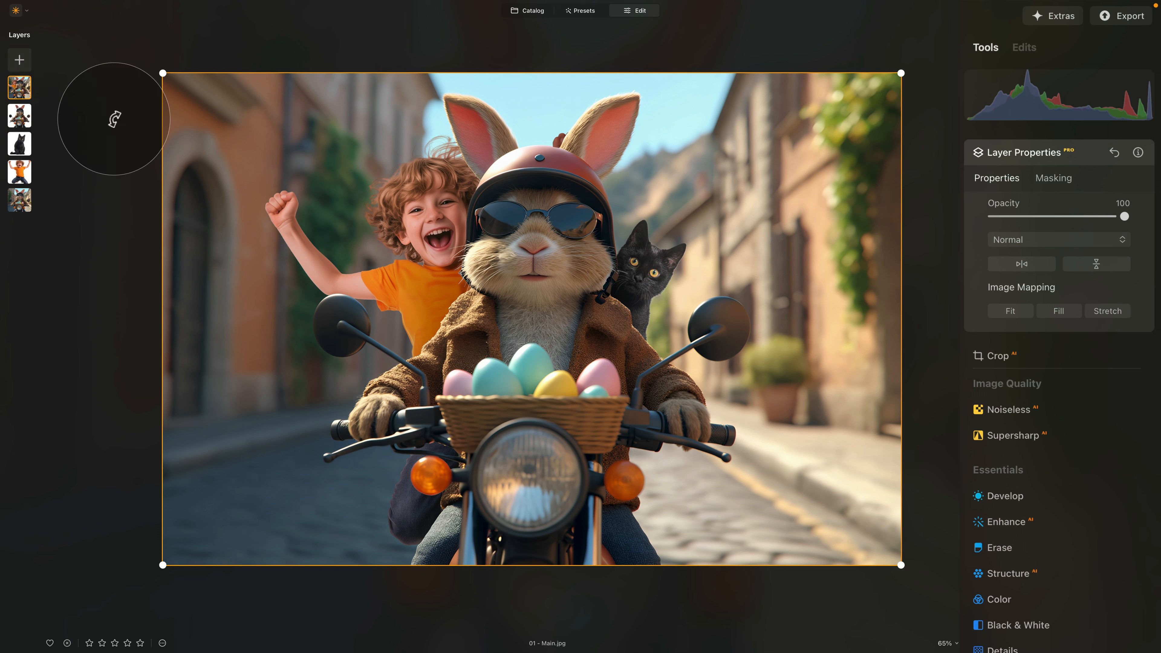
Apply Enhance AI to the merged layer with Accent set to 30
scroll(1031, 550, down, 10)
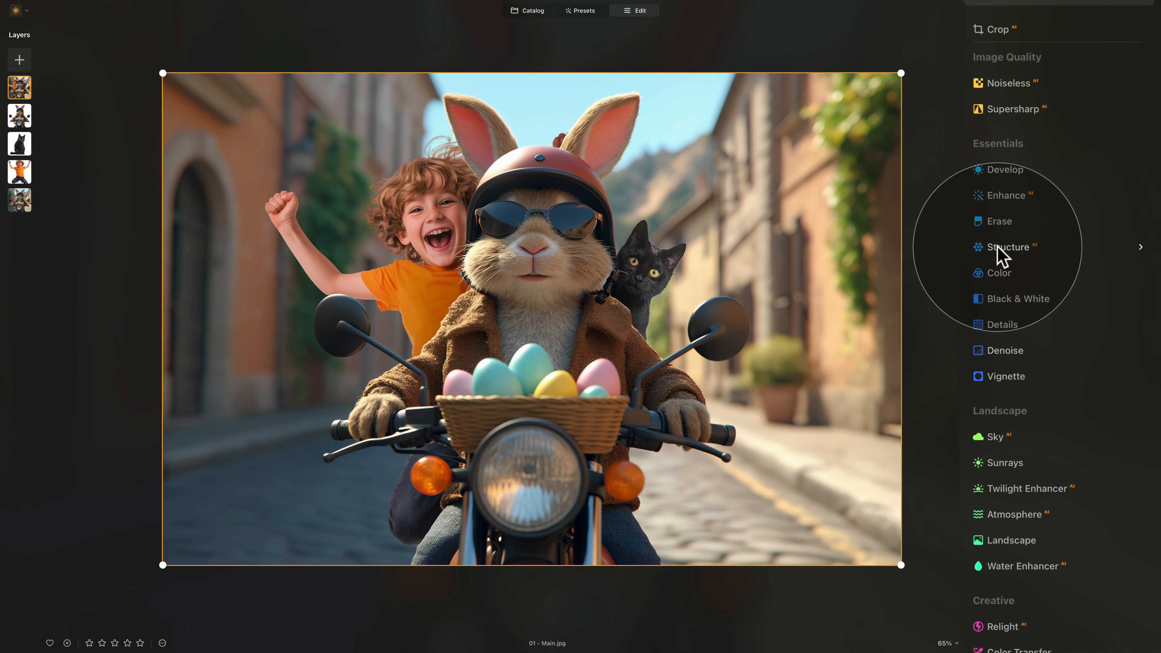
click(1016, 197)
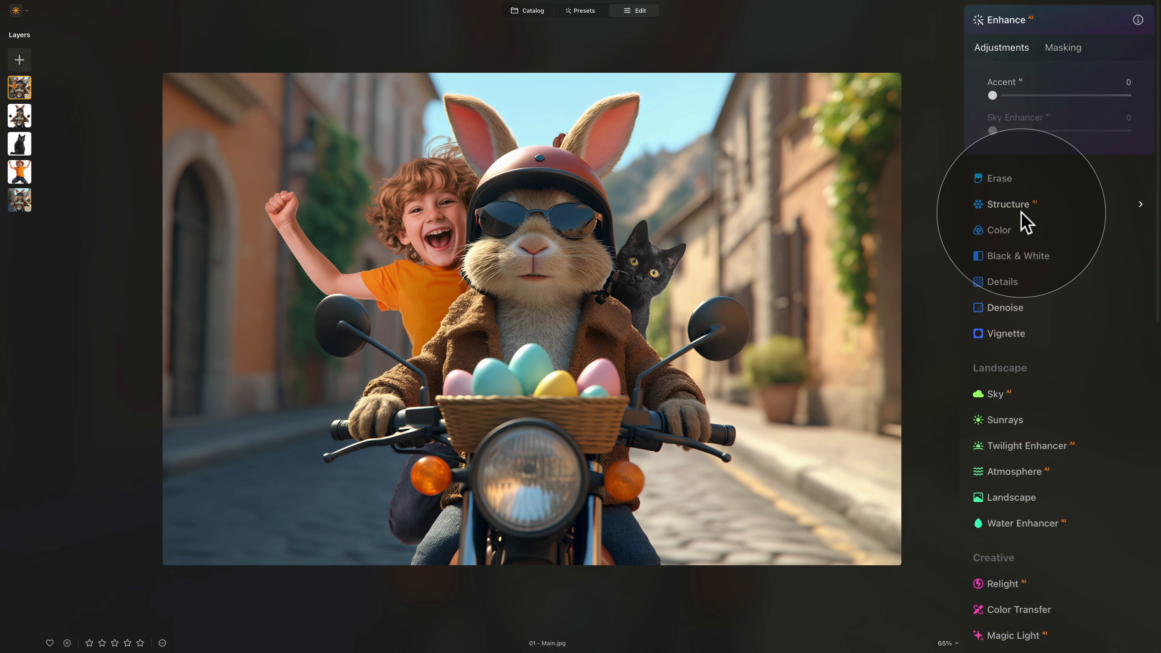
mouse_move(1019, 96)
mouse_down()
mouse_move(1055, 108)
mouse_move(1011, 98)
mouse_move(1031, 99)
mouse_up()
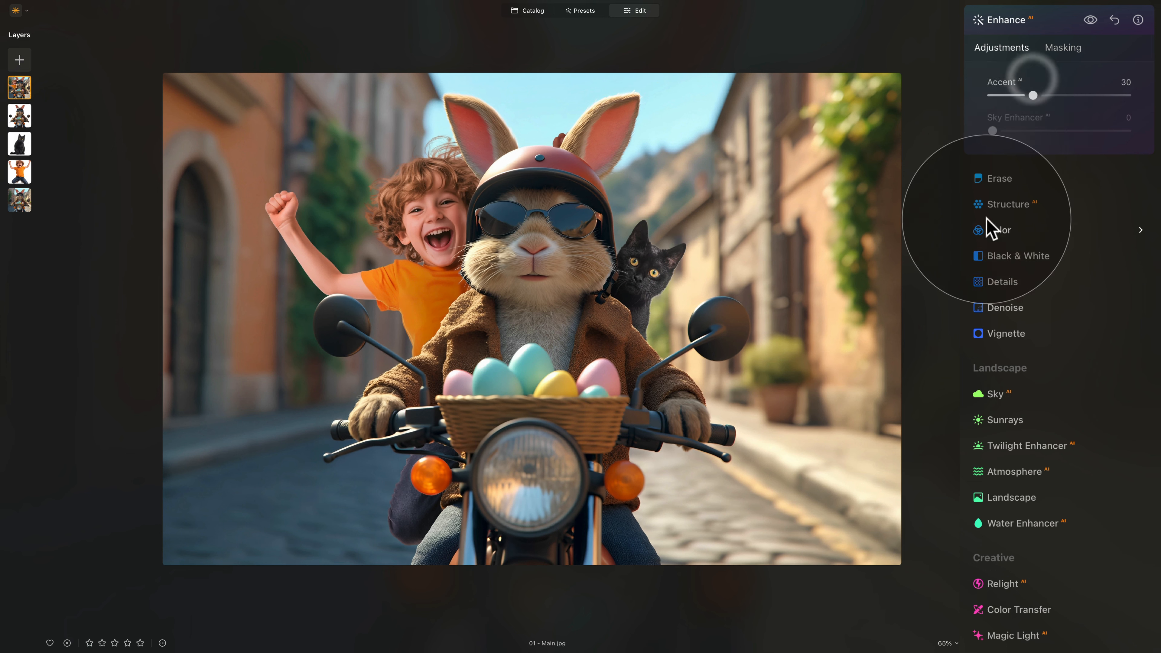
click(1030, 20)
scroll(1036, 101, down, 7)
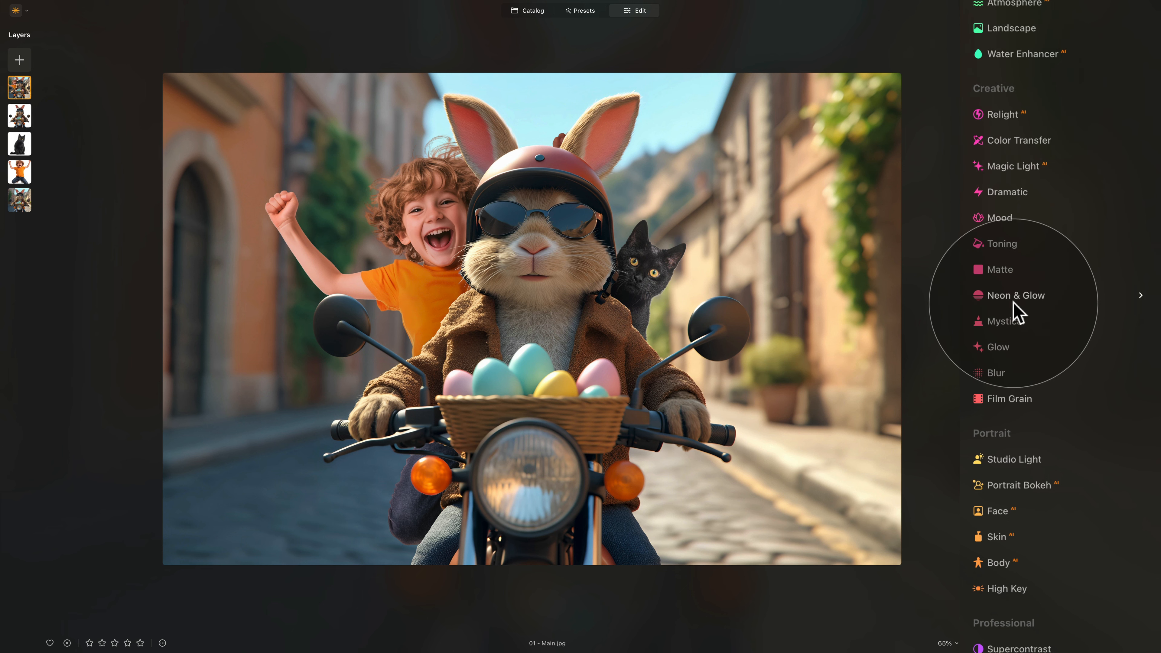
Apply a Mystical effect to the merged layer with an Amount of about 11
click(1012, 322)
mouse_move(1005, 372)
mouse_down()
mouse_move(1017, 374)
mouse_move(1002, 372)
mouse_up()
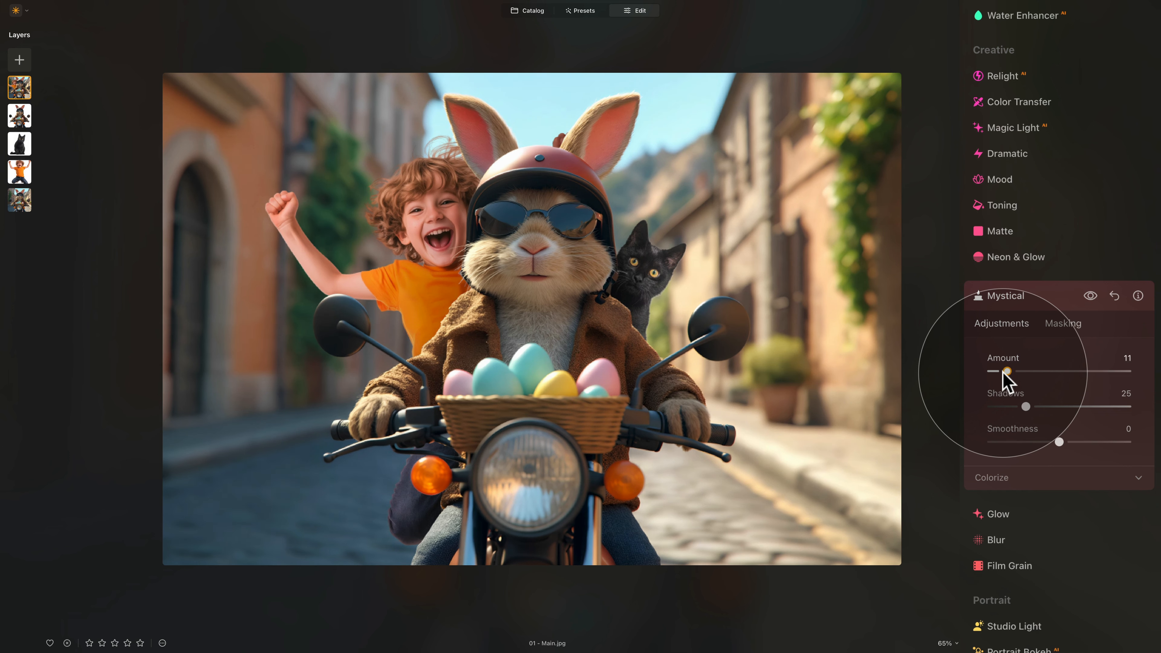
click(1022, 300)
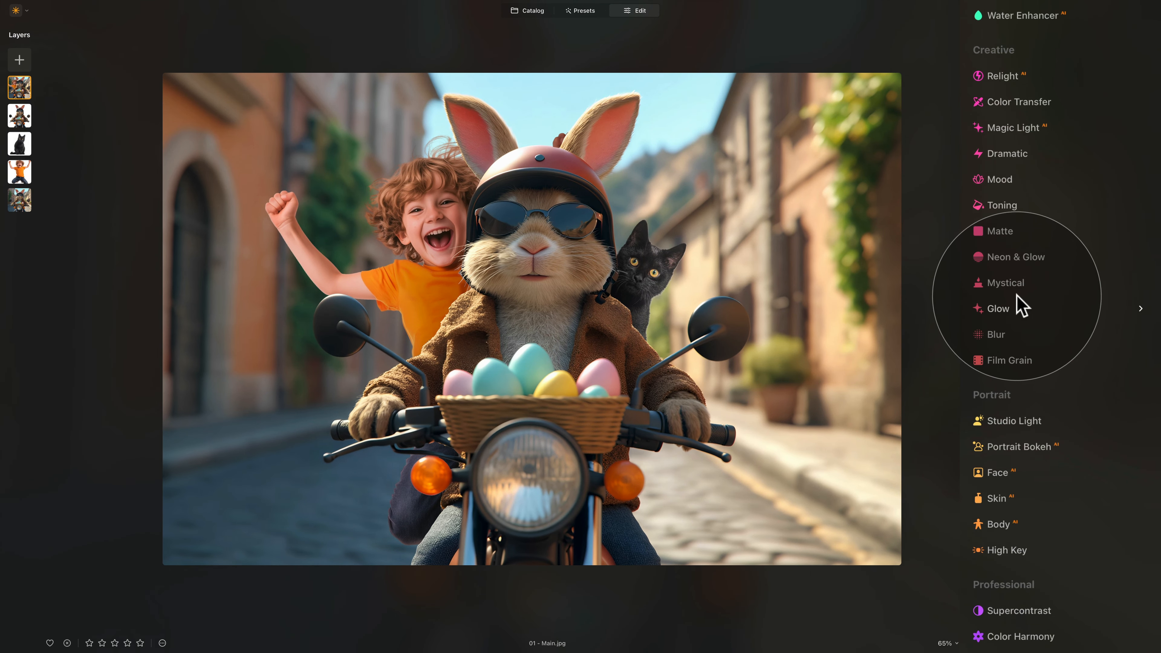
Add Film Grain to the merged layer with the Amount set to 10
click(1019, 361)
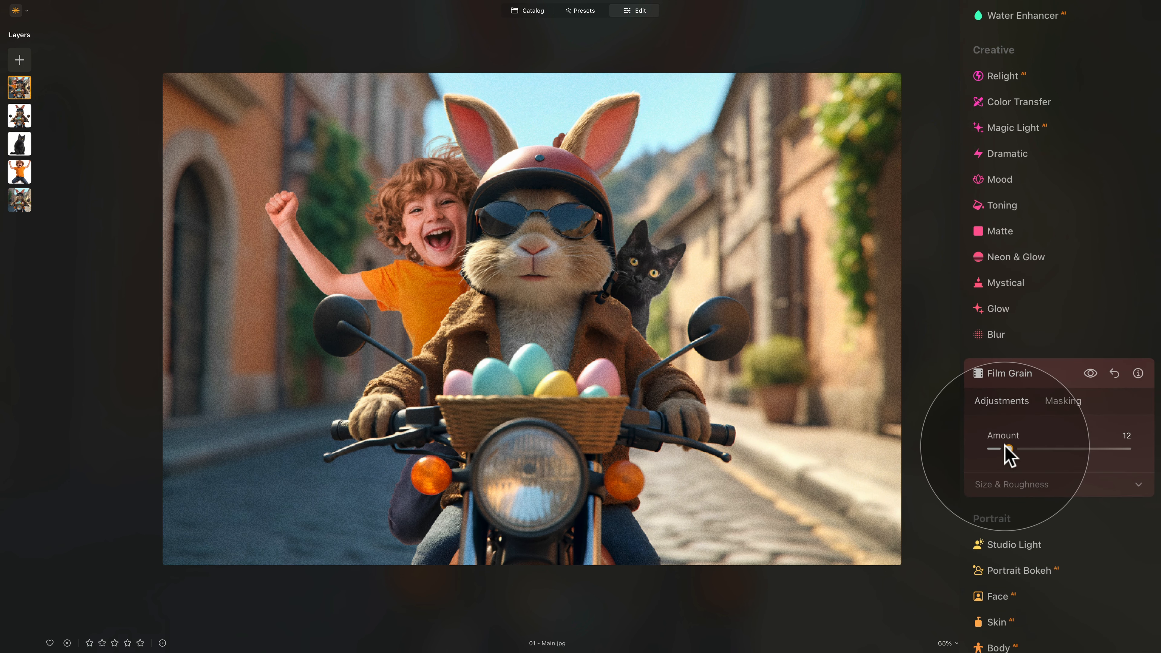
drag(1003, 448, 995, 451)
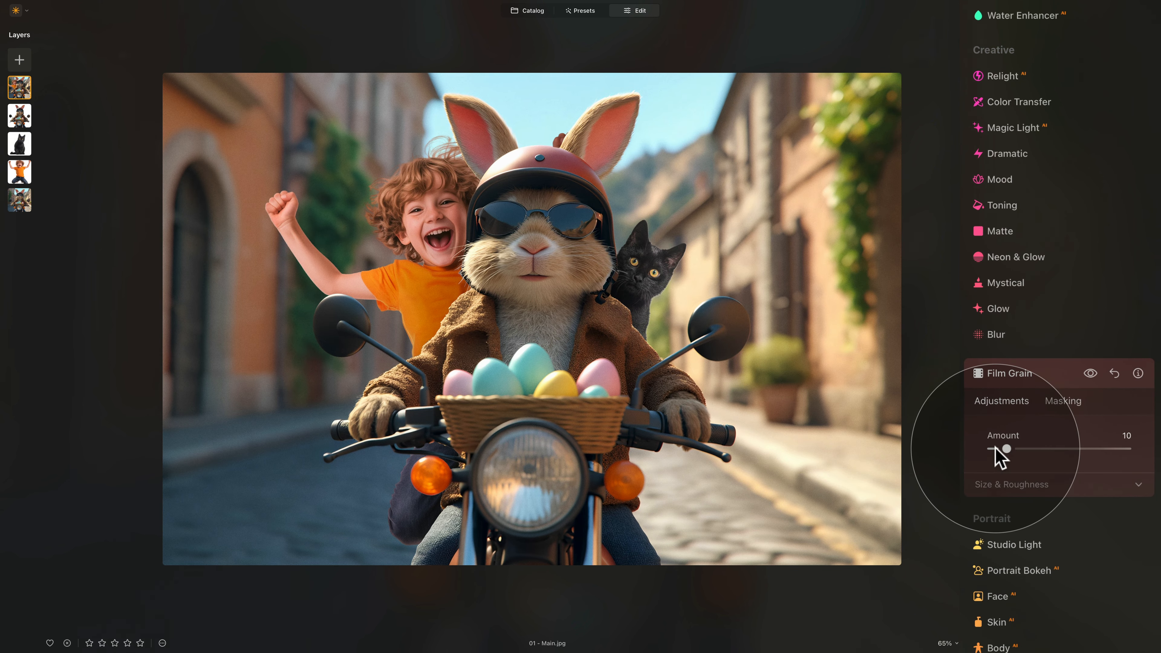
click(1038, 374)
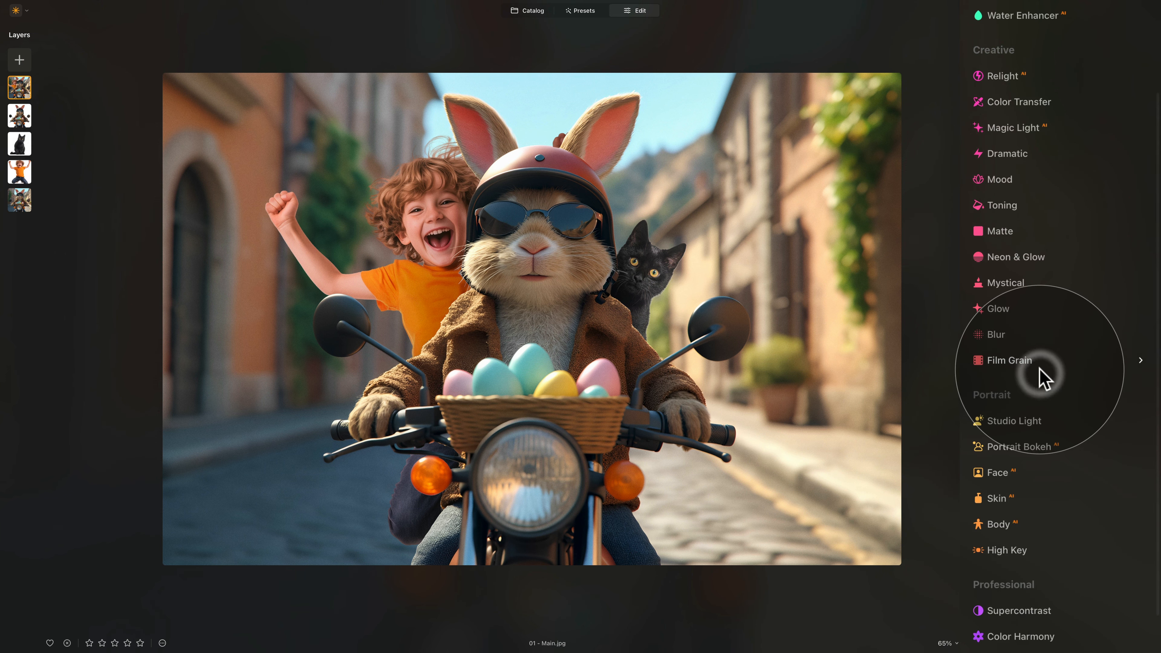
Apply a Matte effect to the merged layer with Amount 20 and Fade 13
click(1001, 235)
click(1016, 320)
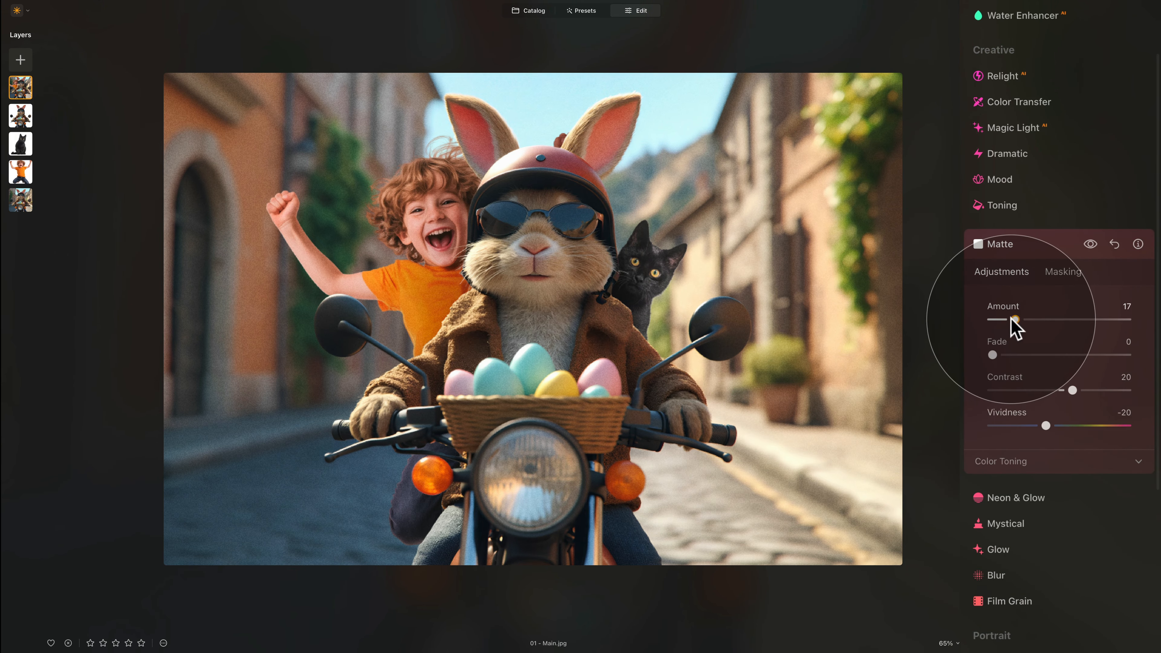
drag(993, 354, 1010, 355)
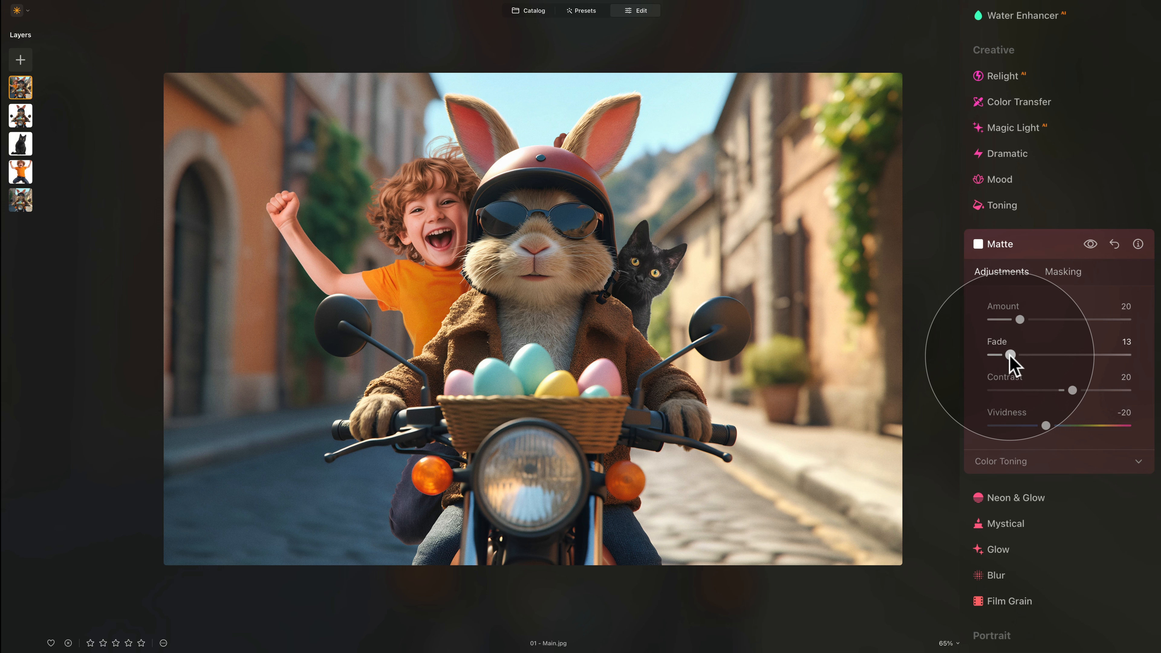
click(1013, 248)
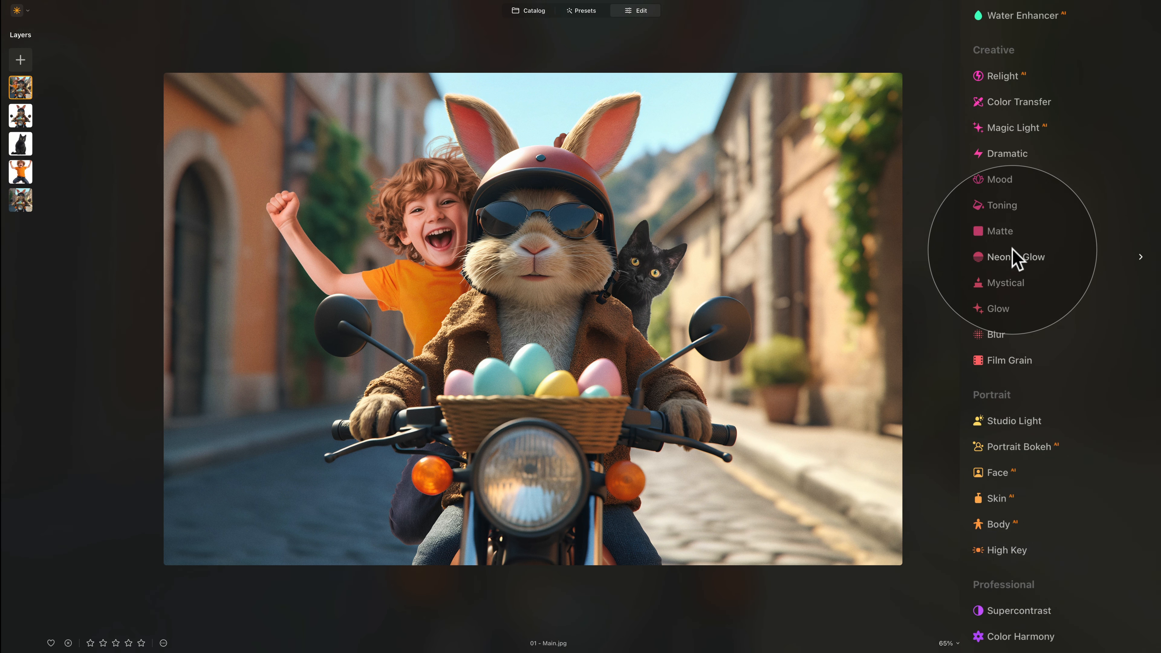
Apply the Bakersfield cinematic LUT with Mood at Amount 30, Contrast 13 and Saturation 4
click(999, 180)
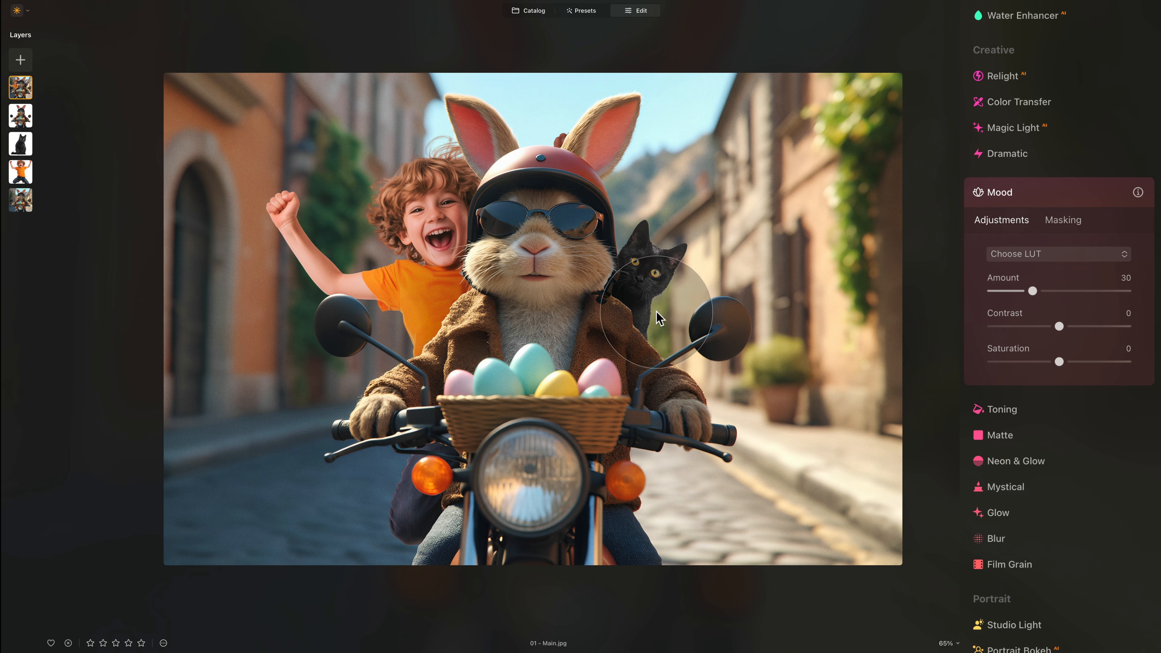
click(1084, 250)
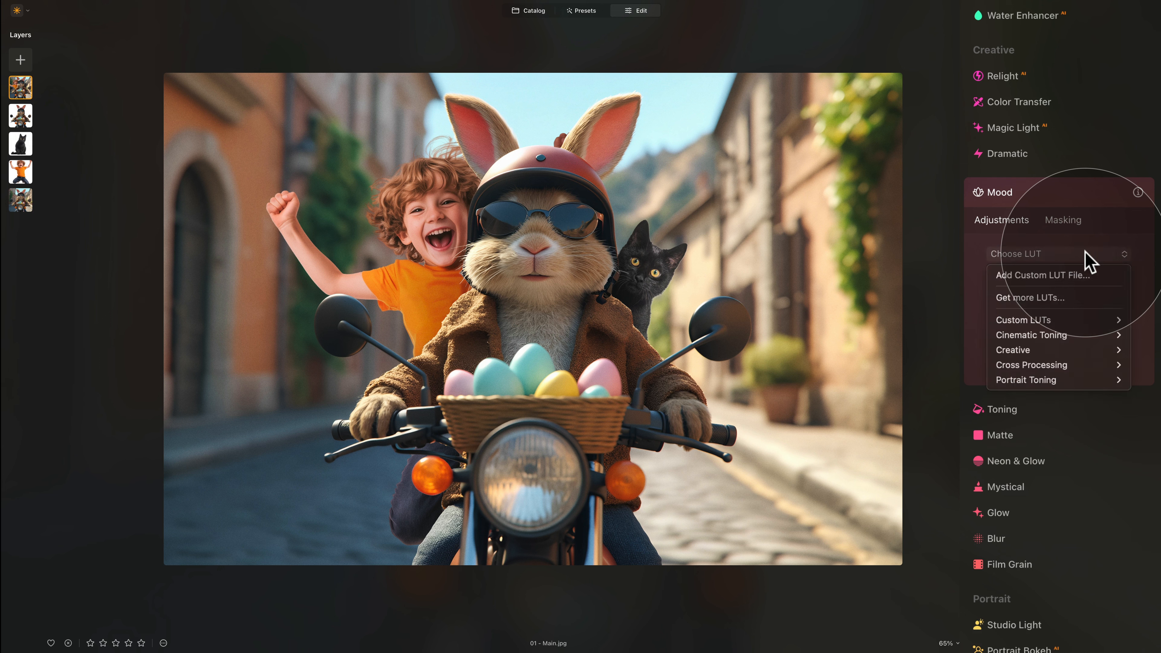
mouse_move(1070, 319)
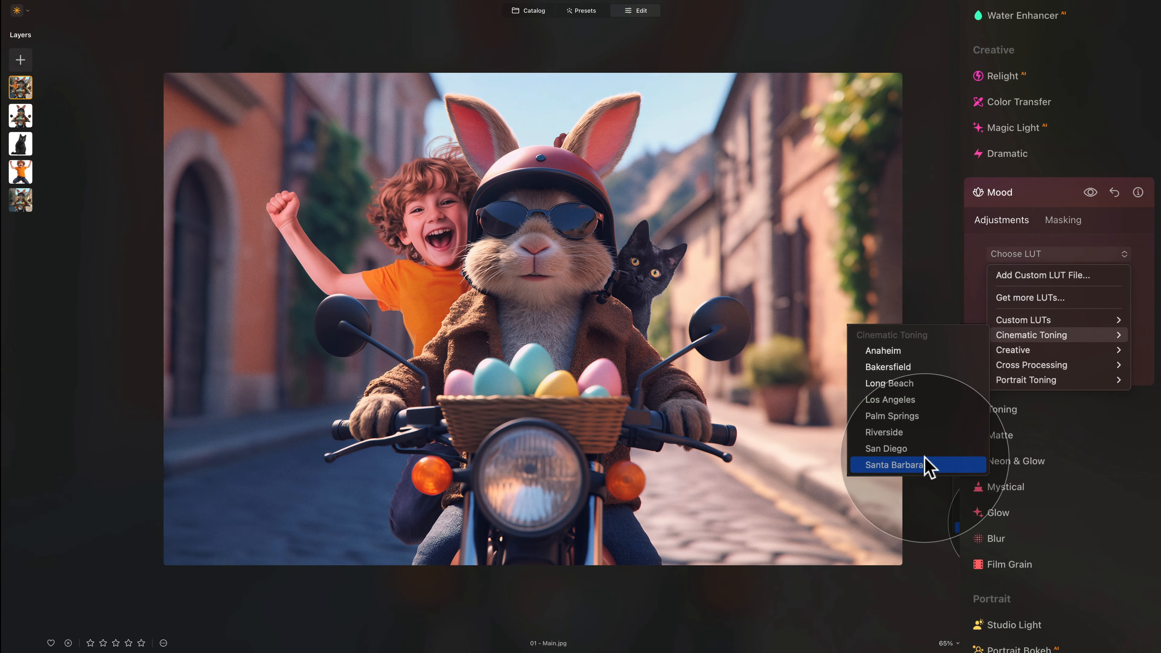
click(915, 369)
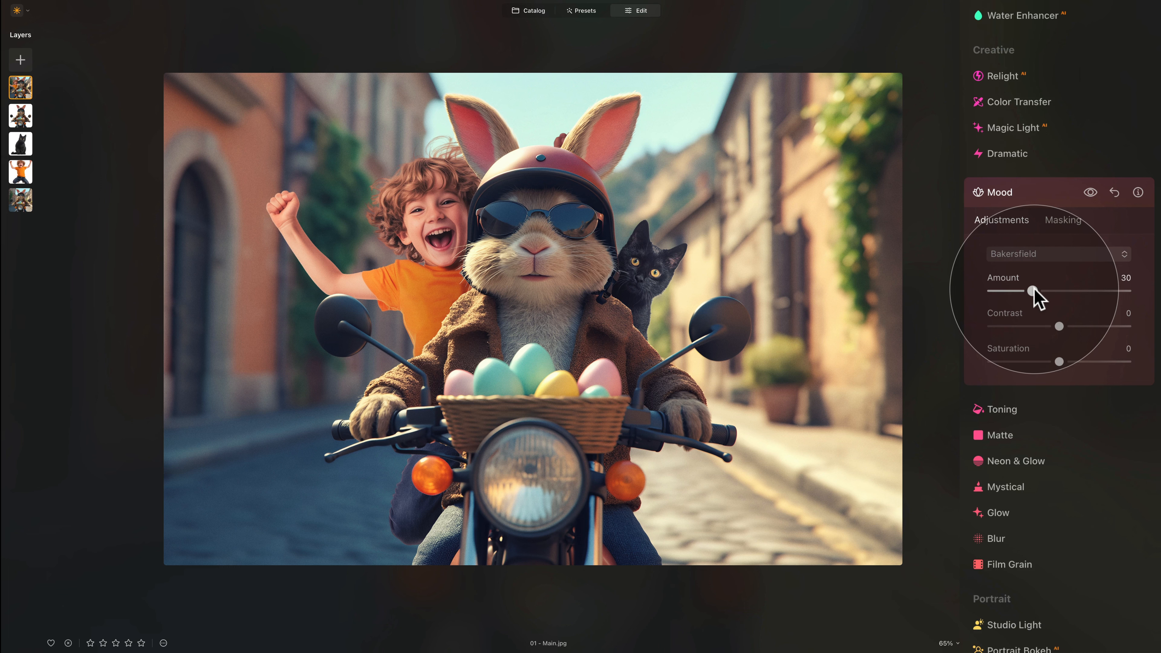
drag(1033, 290, 992, 292)
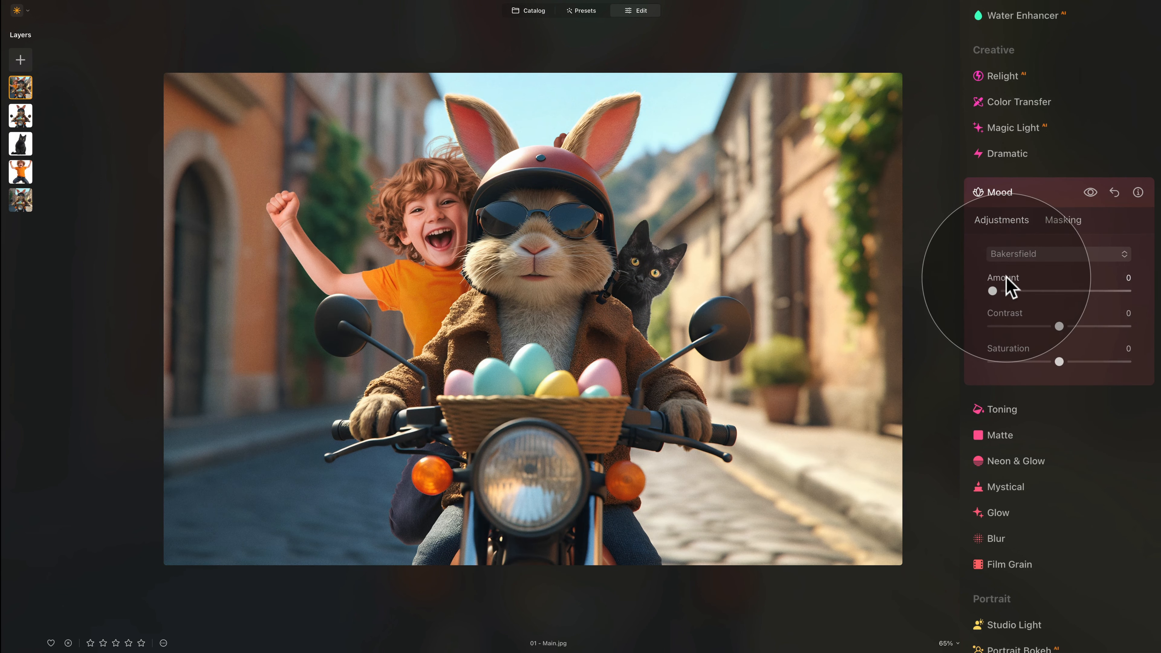
drag(1058, 325, 1068, 368)
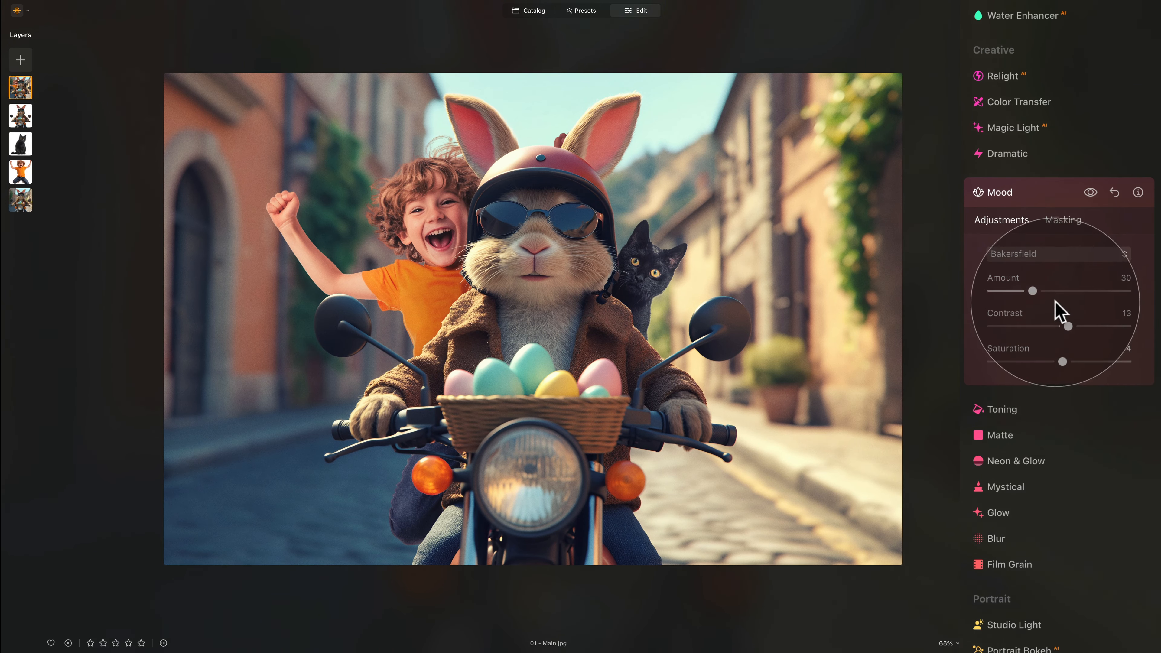
click(1018, 198)
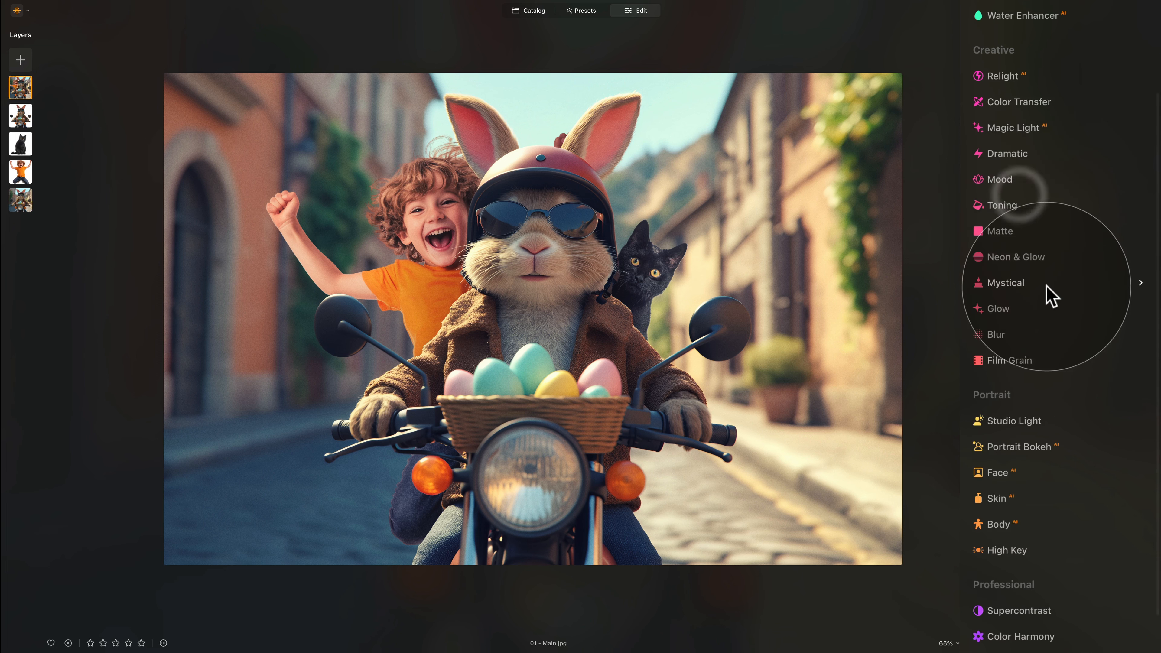
Darken the edges of the merged layer with a Vignette of Amount -50 and Inner Light 18
scroll(1047, 283, up, 5)
scroll(1023, 270, up, 4)
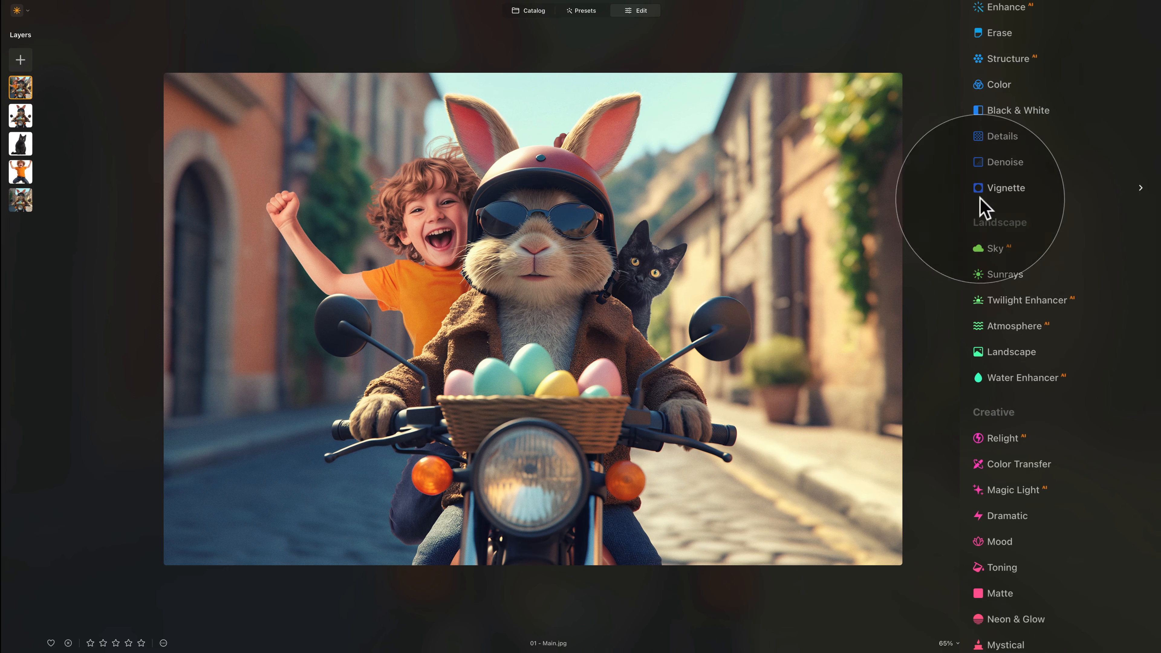
click(1010, 188)
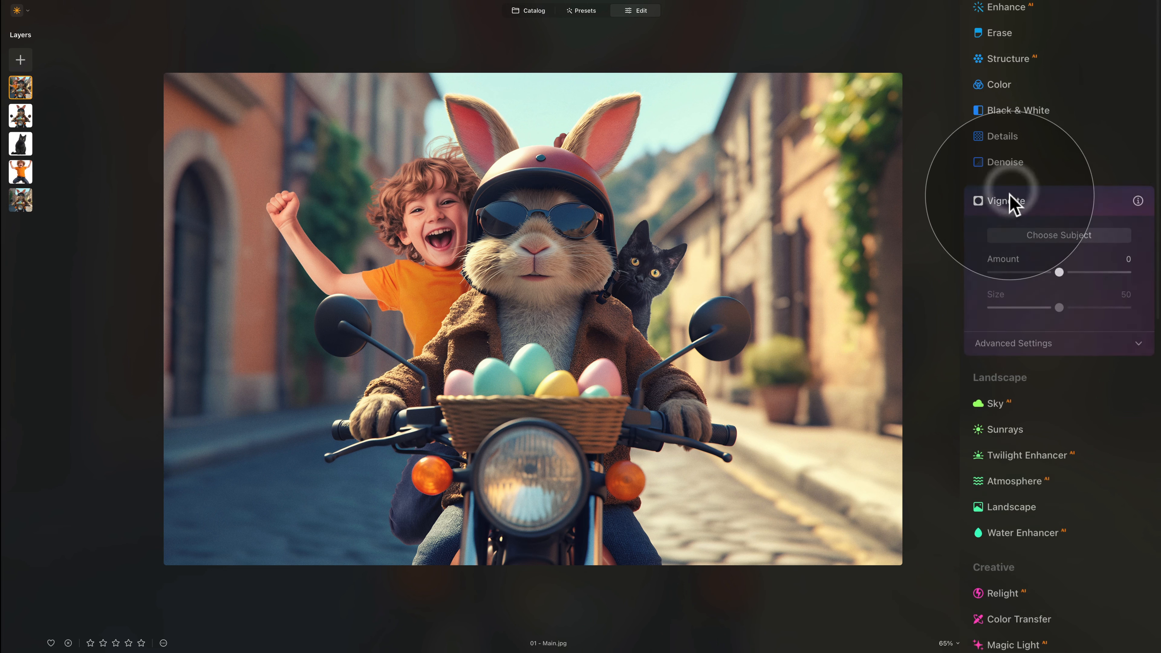
drag(1058, 272, 1030, 273)
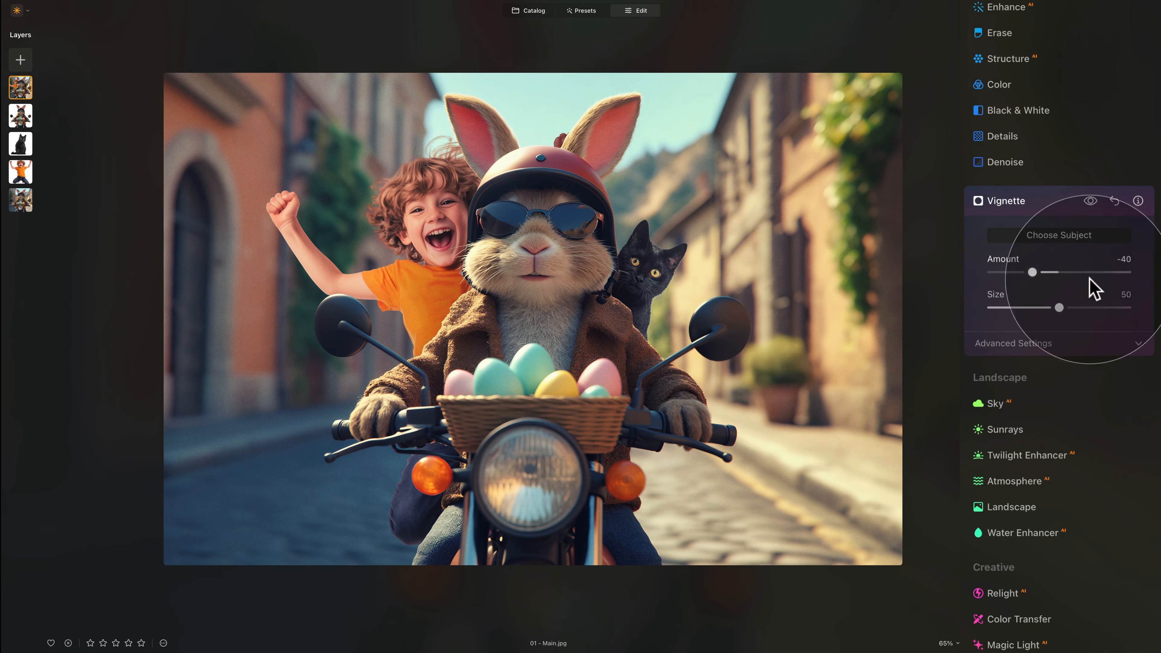
drag(1031, 273, 1024, 273)
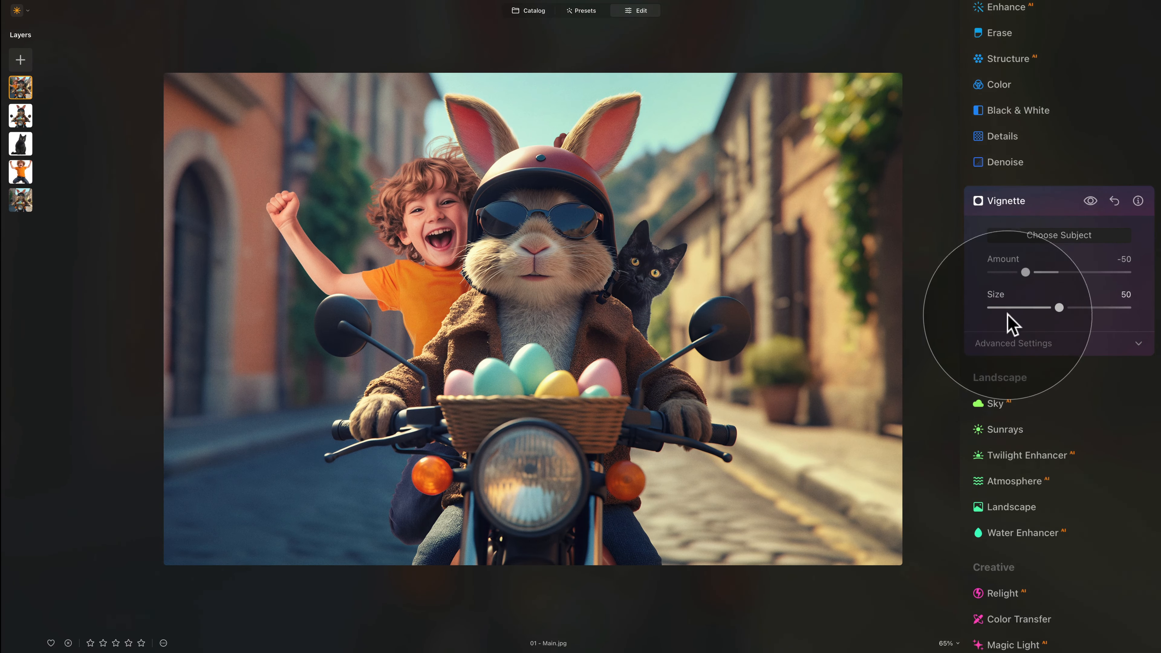
click(1022, 344)
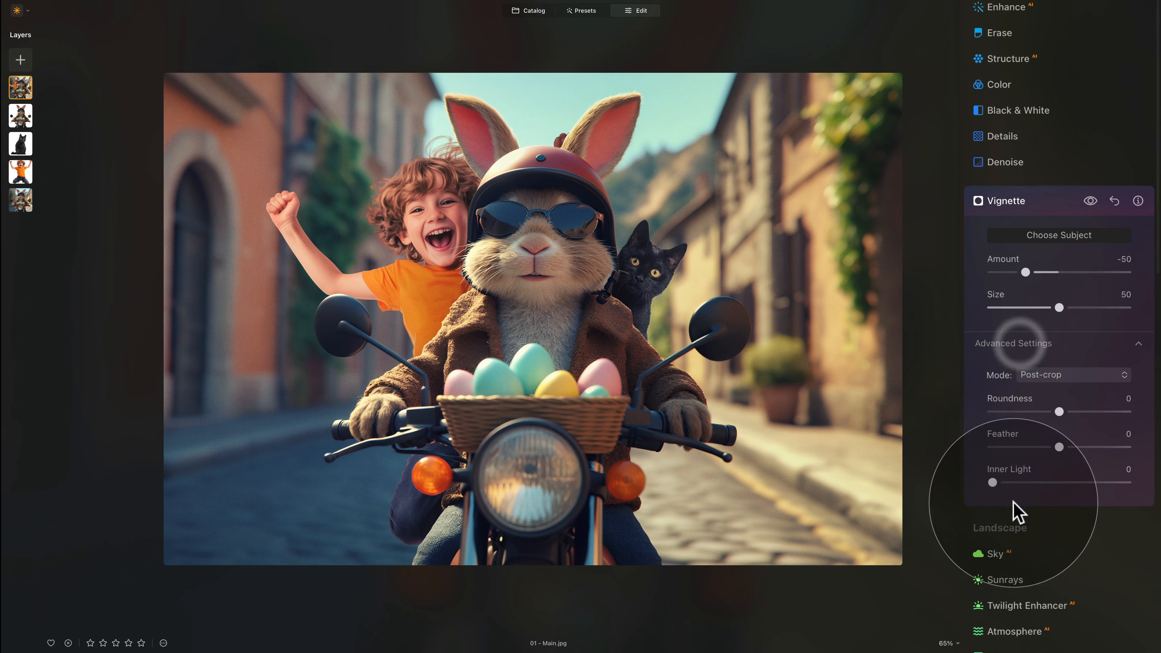
drag(992, 483, 1017, 484)
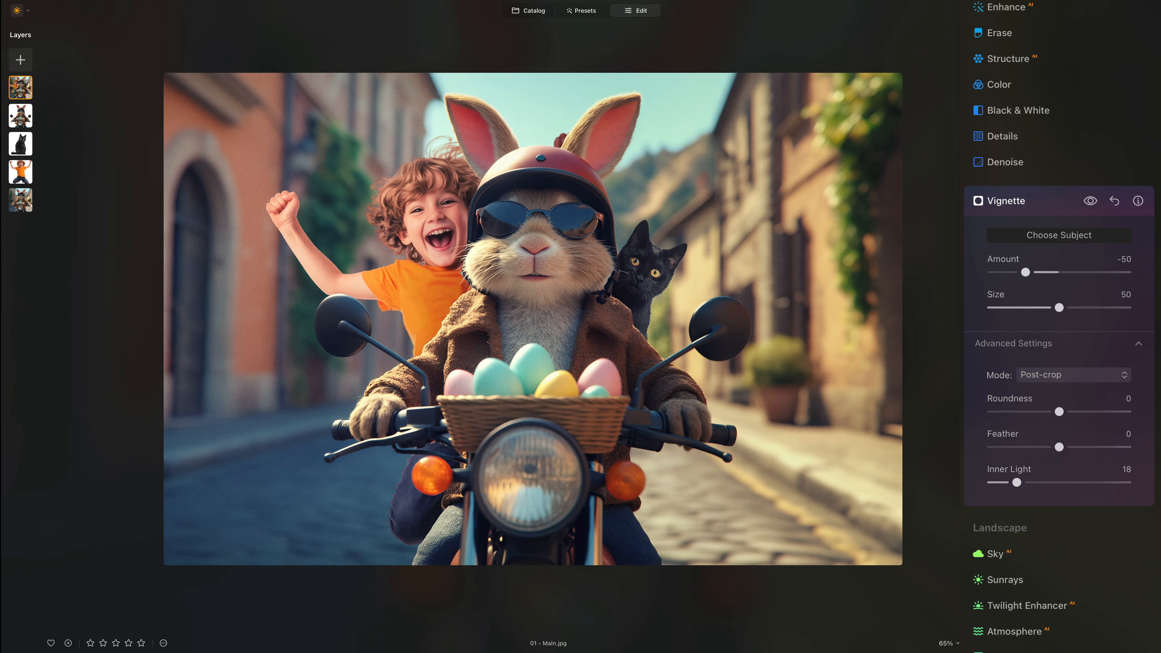
click(1037, 206)
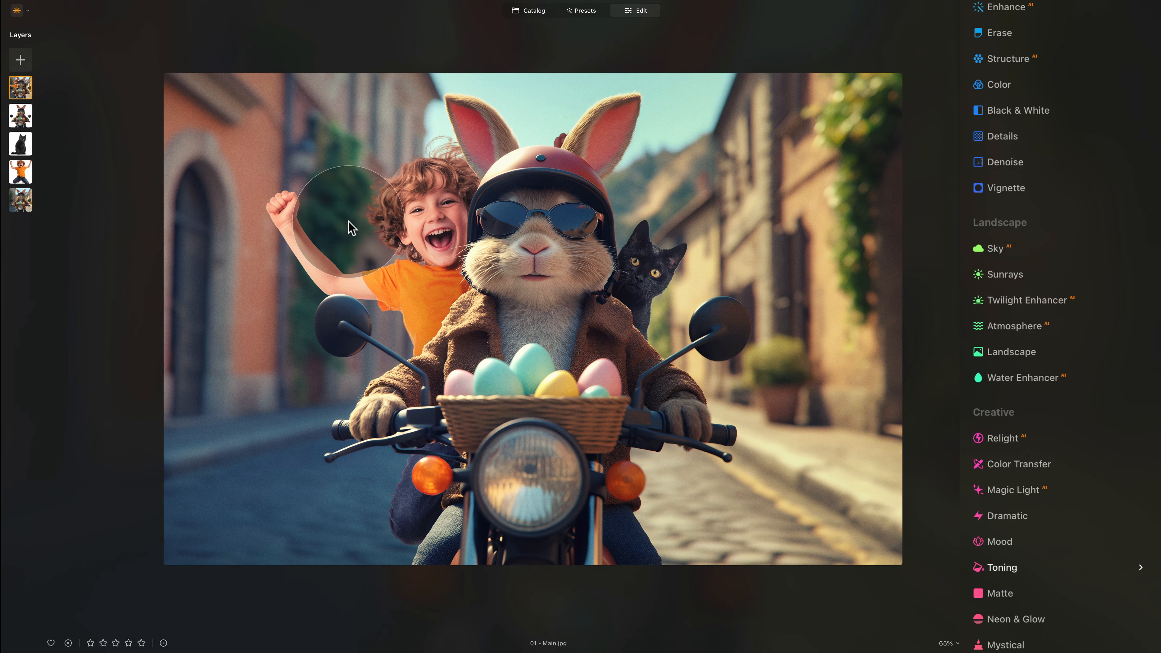
Add the light image as a new layer, fit and enlarge it, and place its glow at the photo's upper-left edge
click(19, 60)
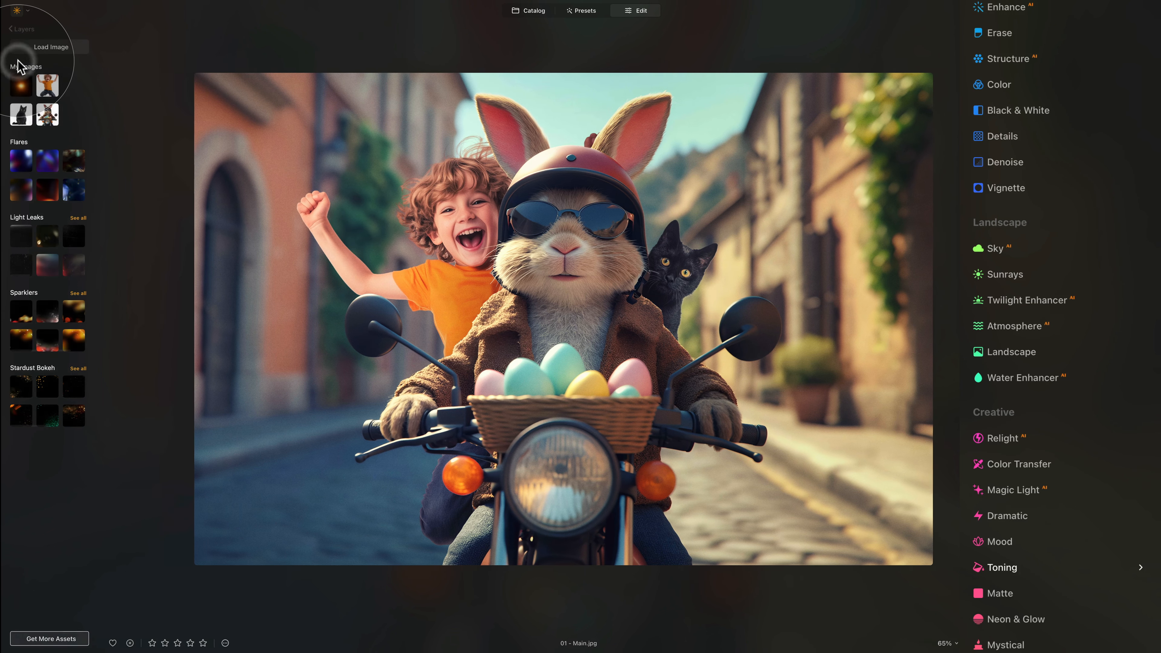
click(27, 87)
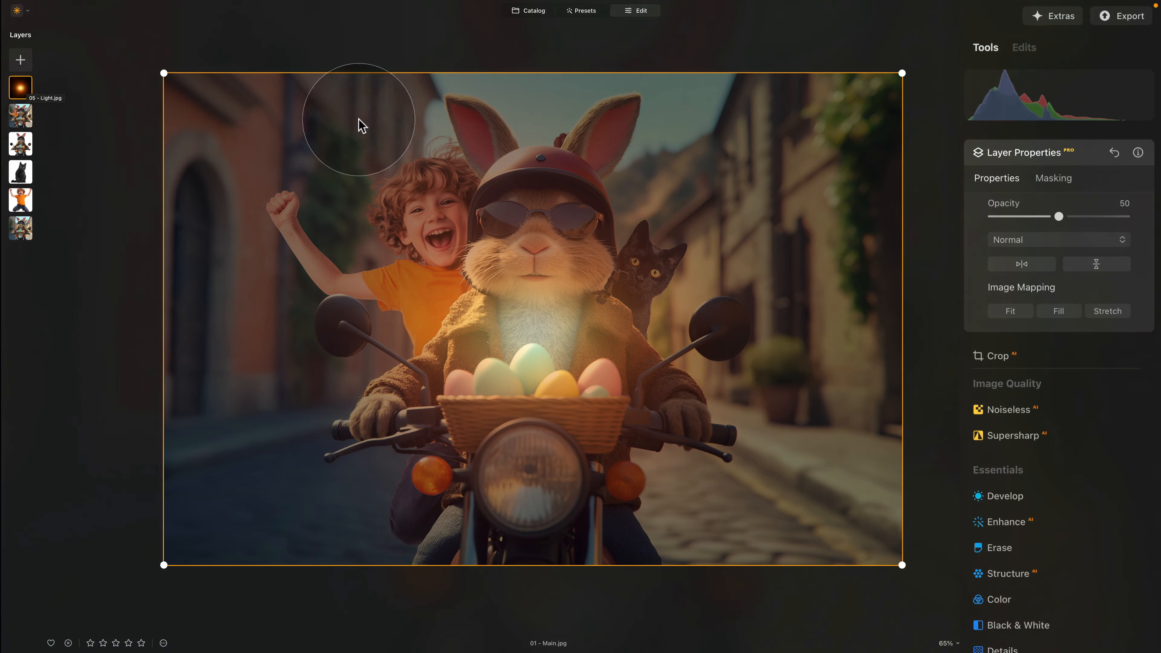
click(1008, 313)
drag(790, 370, 428, 192)
drag(477, 385, 741, 596)
drag(725, 526, 446, 298)
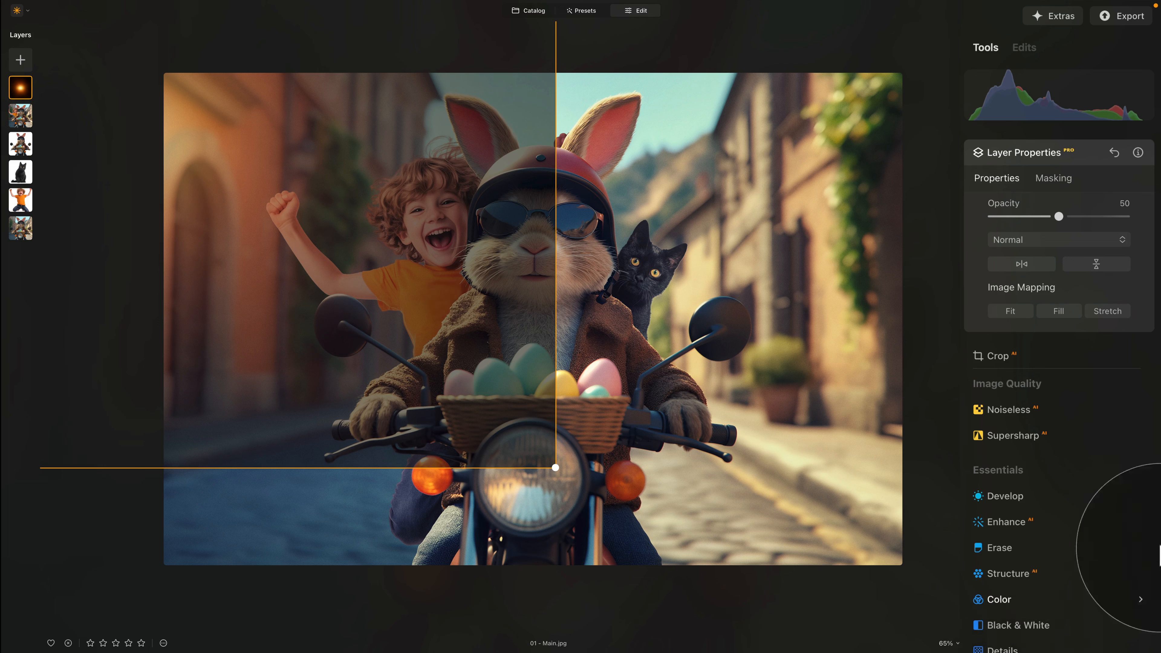
Blend the light layer in Screen mode, shift it slightly down and left, and set its Opacity to 35
drag(1058, 216, 1132, 233)
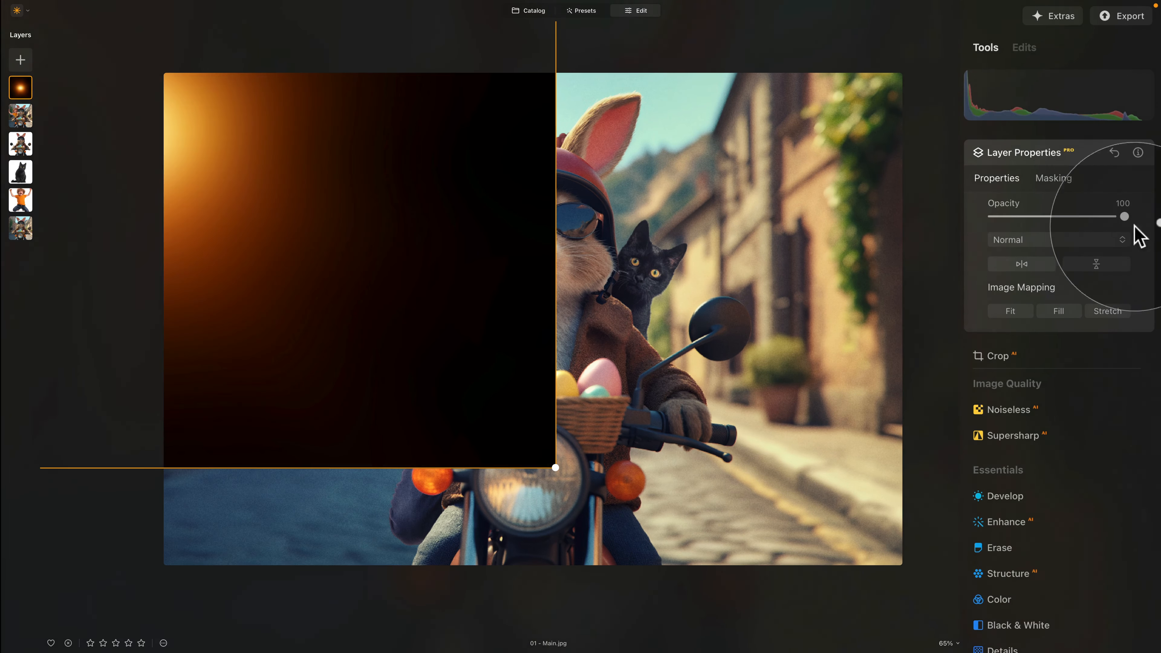
click(1103, 241)
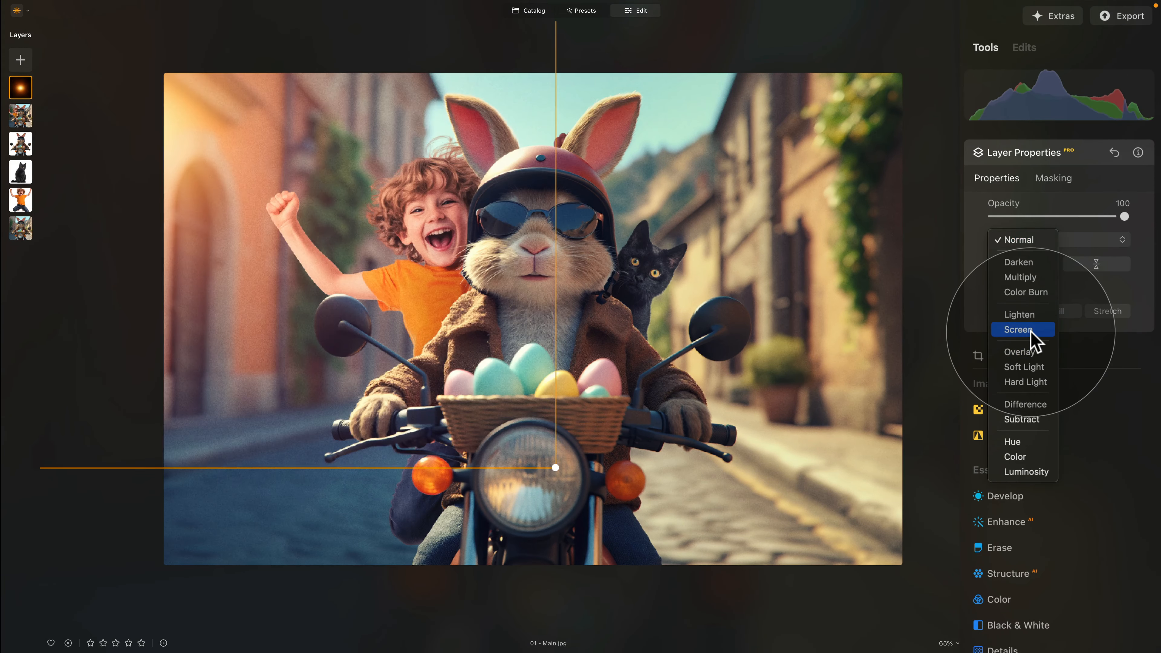
click(1031, 332)
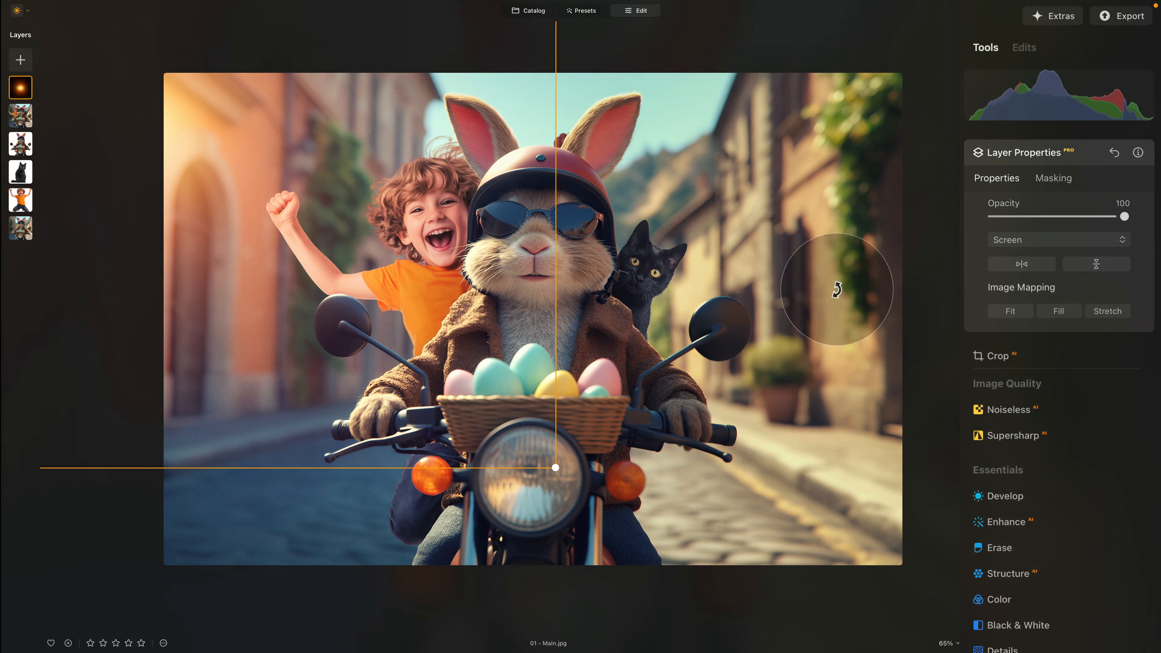
drag(461, 205, 447, 217)
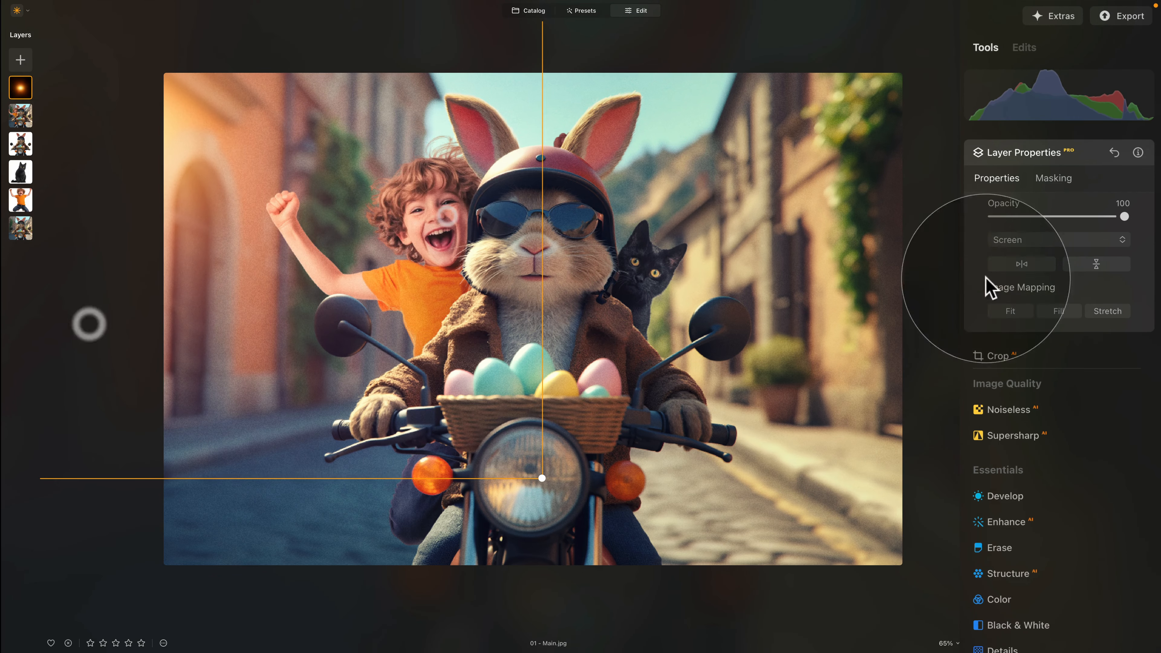
drag(1094, 215, 1042, 222)
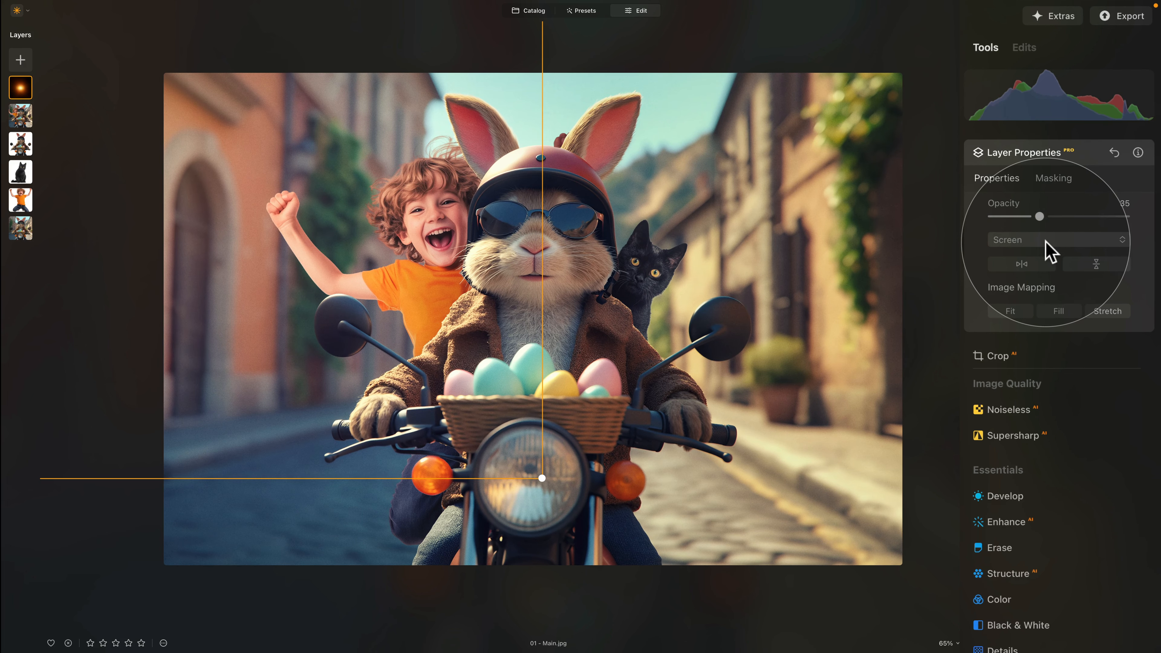
click(1072, 153)
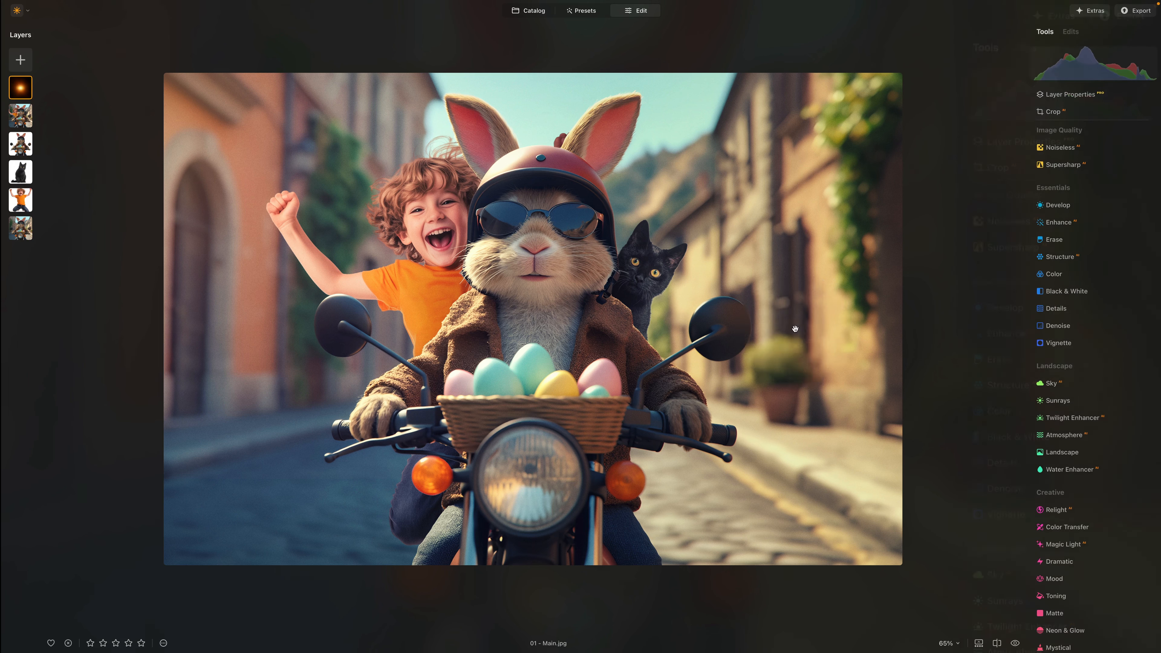
Compare the finished composite with the original image using the before and after preview
click(1015, 643)
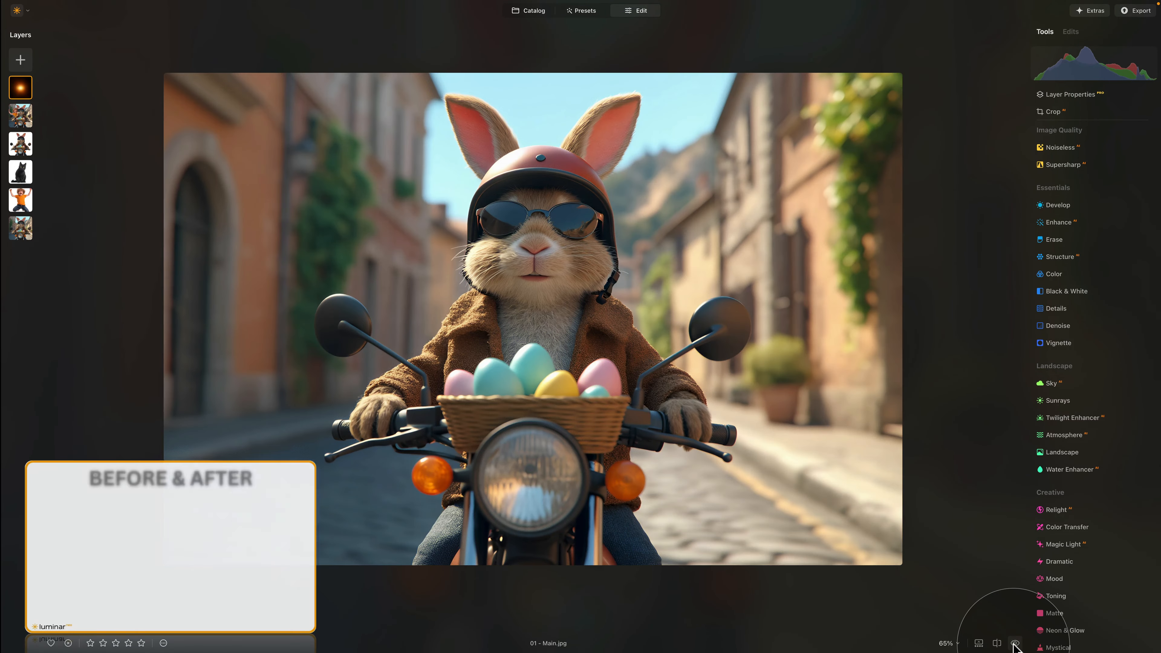
click(1015, 643)
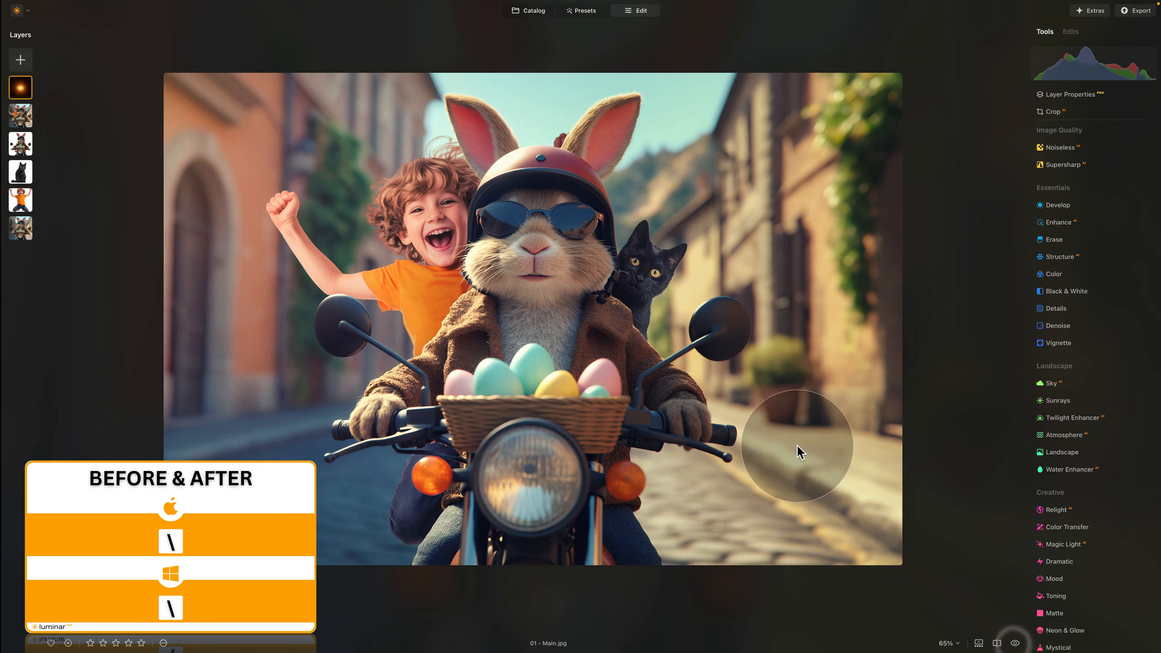